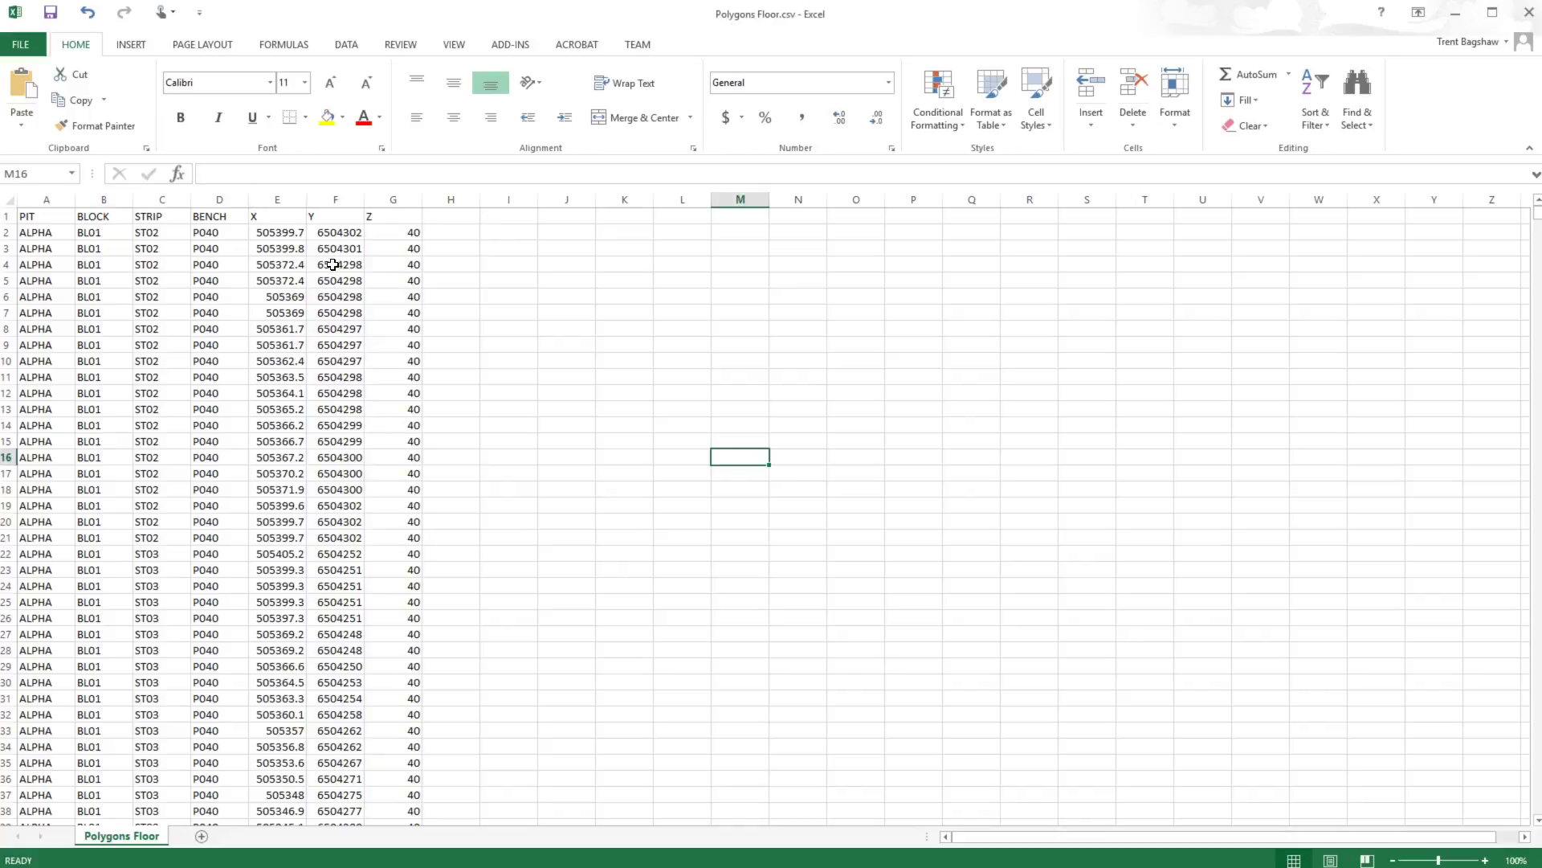
- Review the PIT, BLOCK, STRIP, BENCH and X, Y, Z data in Polygons Floor.csv, then minimize Excel
{"action": "left_click", "coordinate": [312, 233]}
{"action": "left_click_drag", "start_coordinate": [281, 222], "coordinate": [390, 218]}
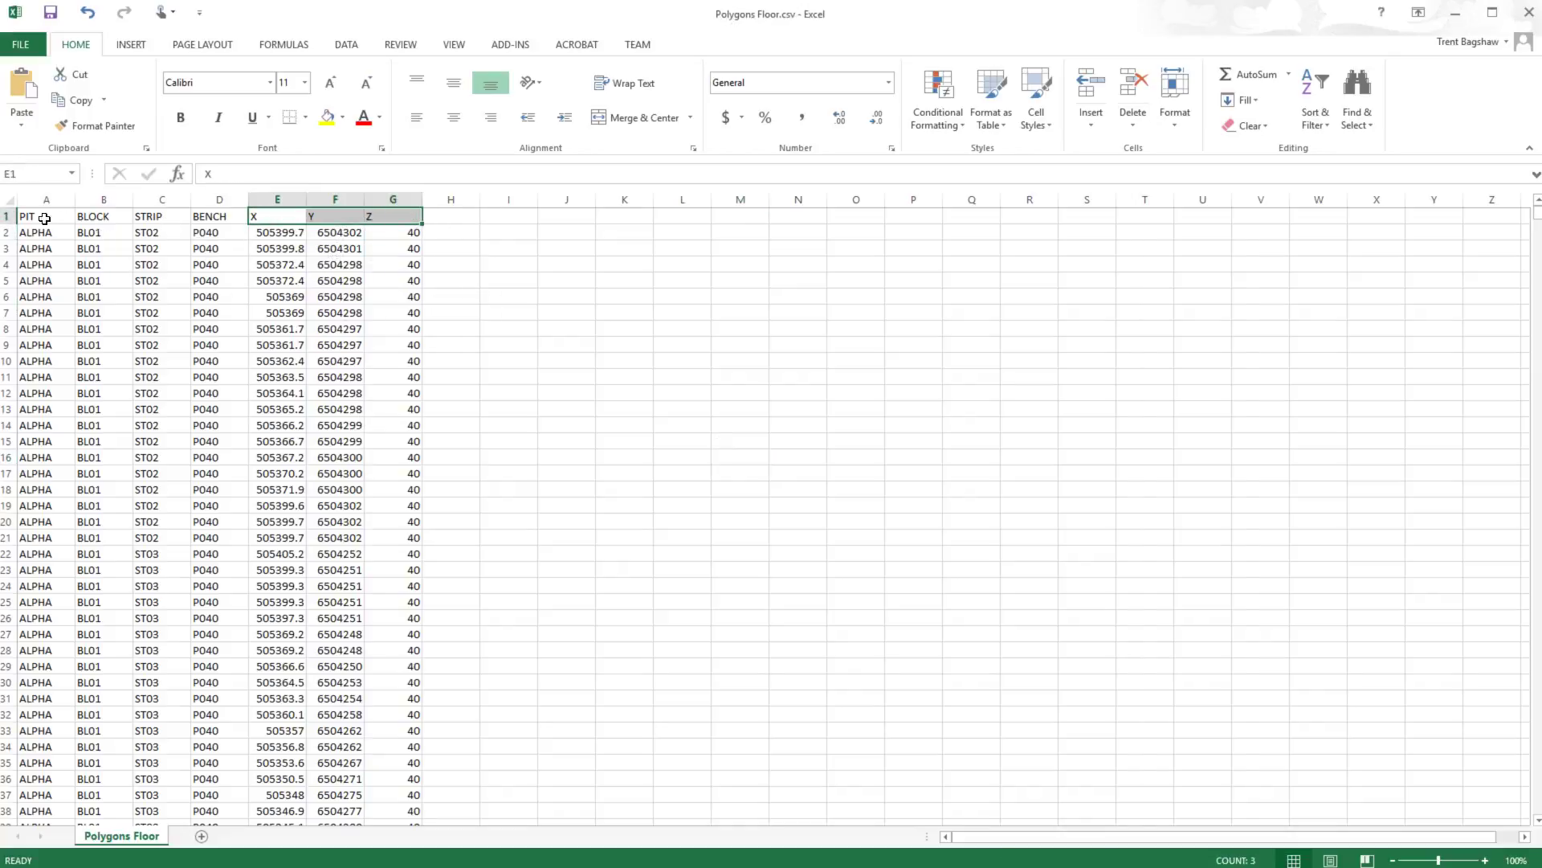
{"action": "left_click_drag", "start_coordinate": [40, 218], "coordinate": [220, 205]}
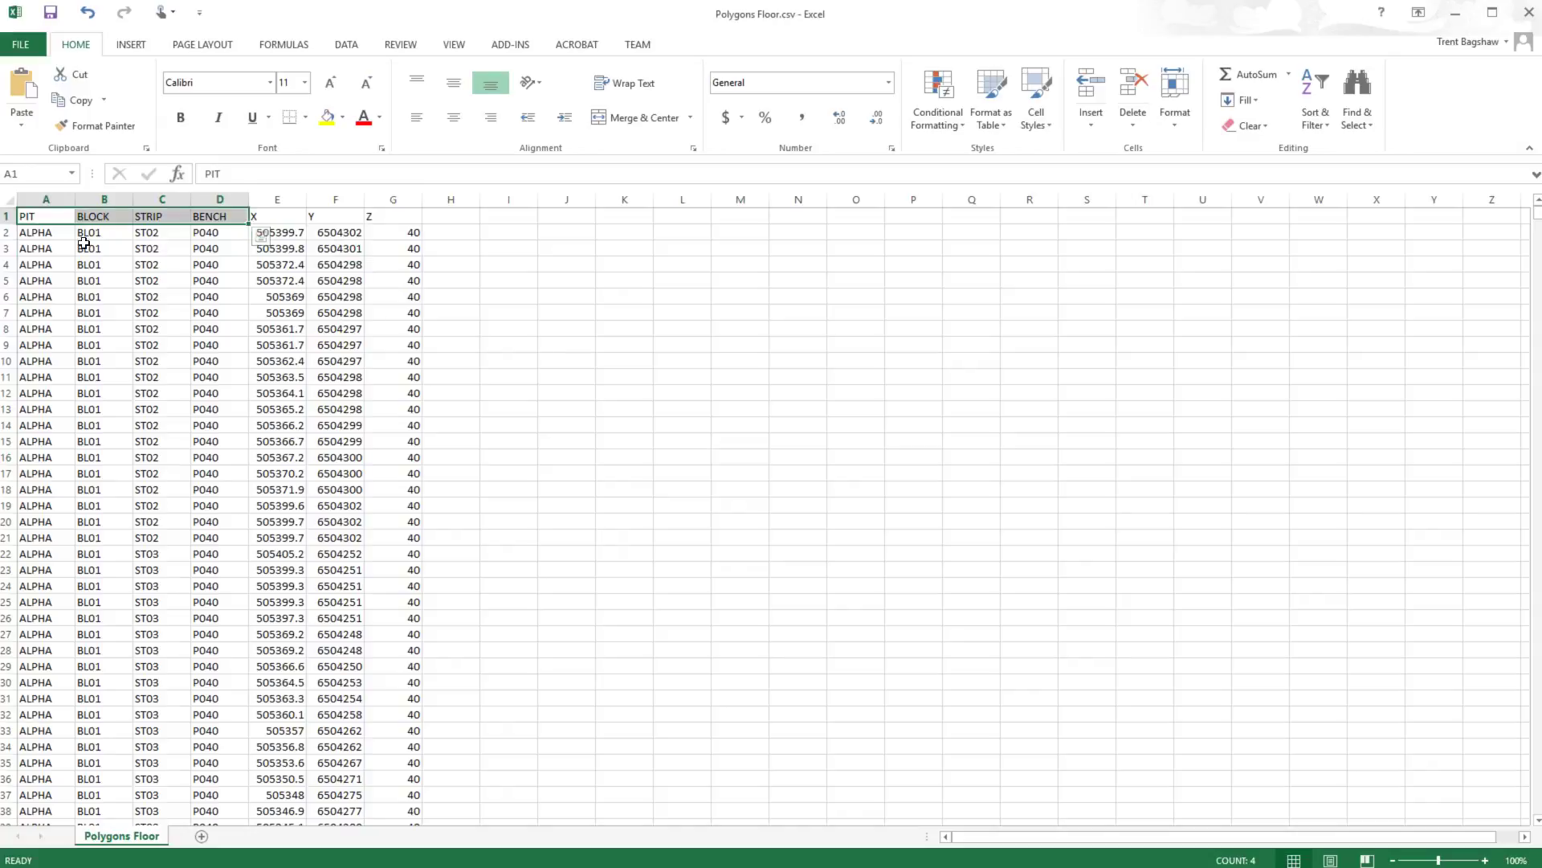
{"action": "left_click", "coordinate": [50, 238]}
{"action": "left_click_drag", "start_coordinate": [102, 248], "coordinate": [216, 541], "text": "shift"}
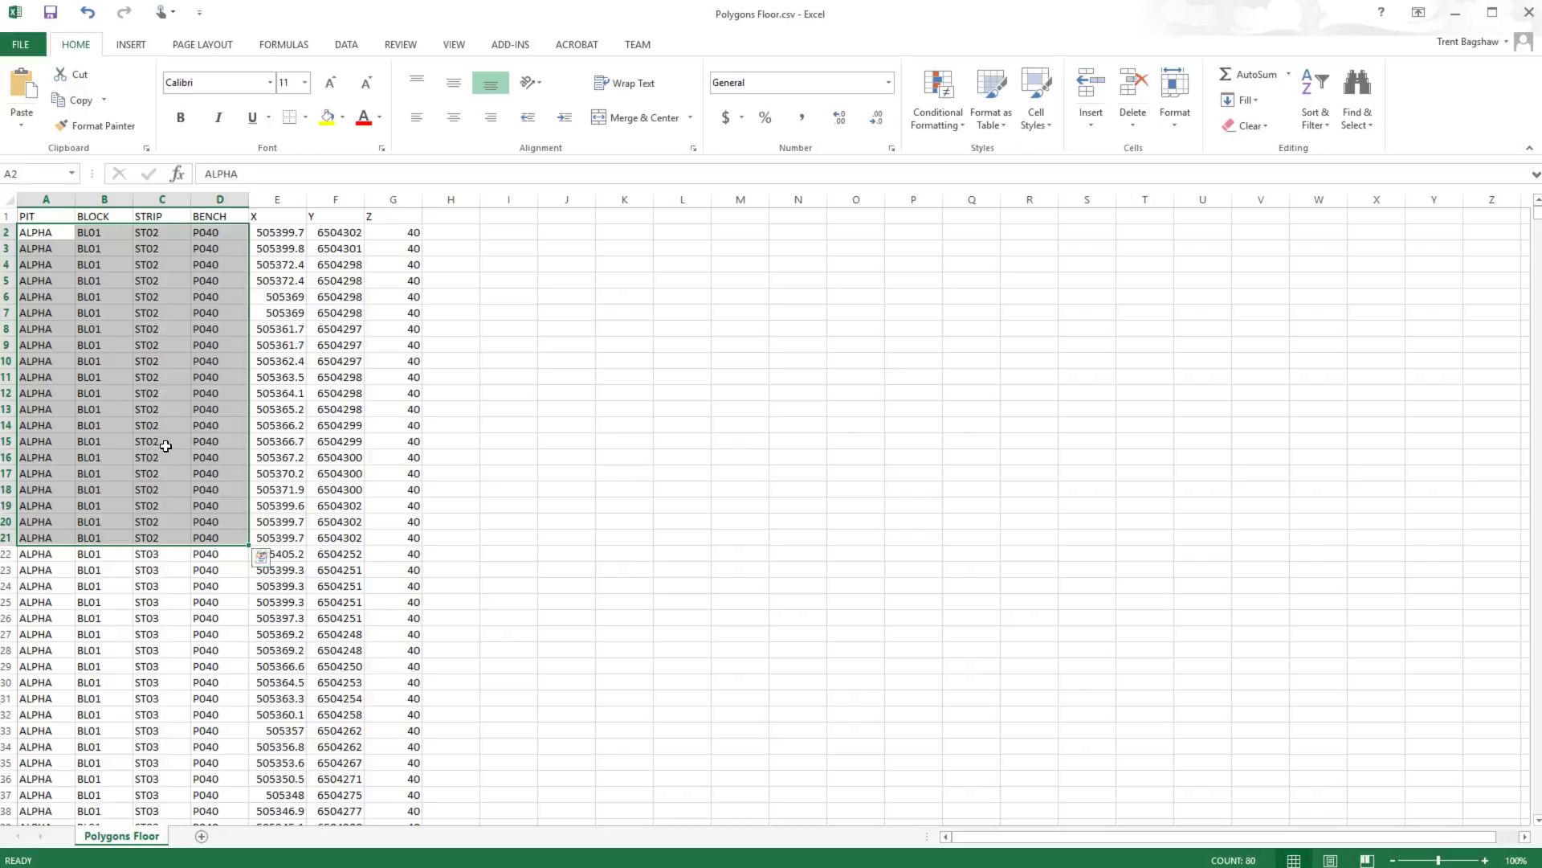
{"action": "left_click", "coordinate": [1455, 13]}
{"action": "left_click", "coordinate": [956, 241]}
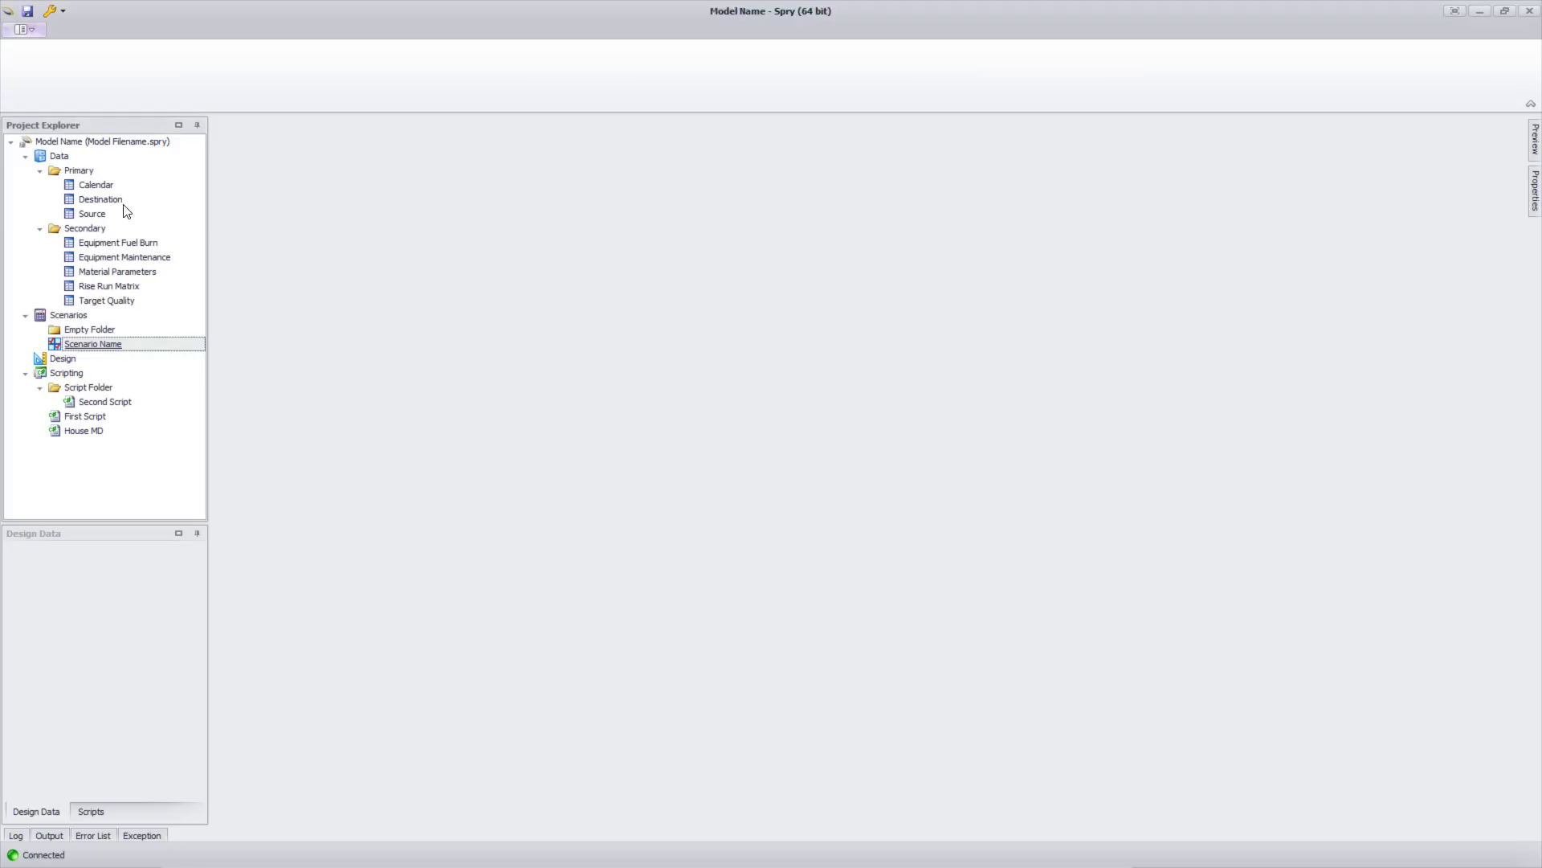
- Start a From Roof & Floor Polygons solids import into Source with Polygons Floor.csv and Polygons Roof.csv
{"action": "right_click", "coordinate": [111, 213]}
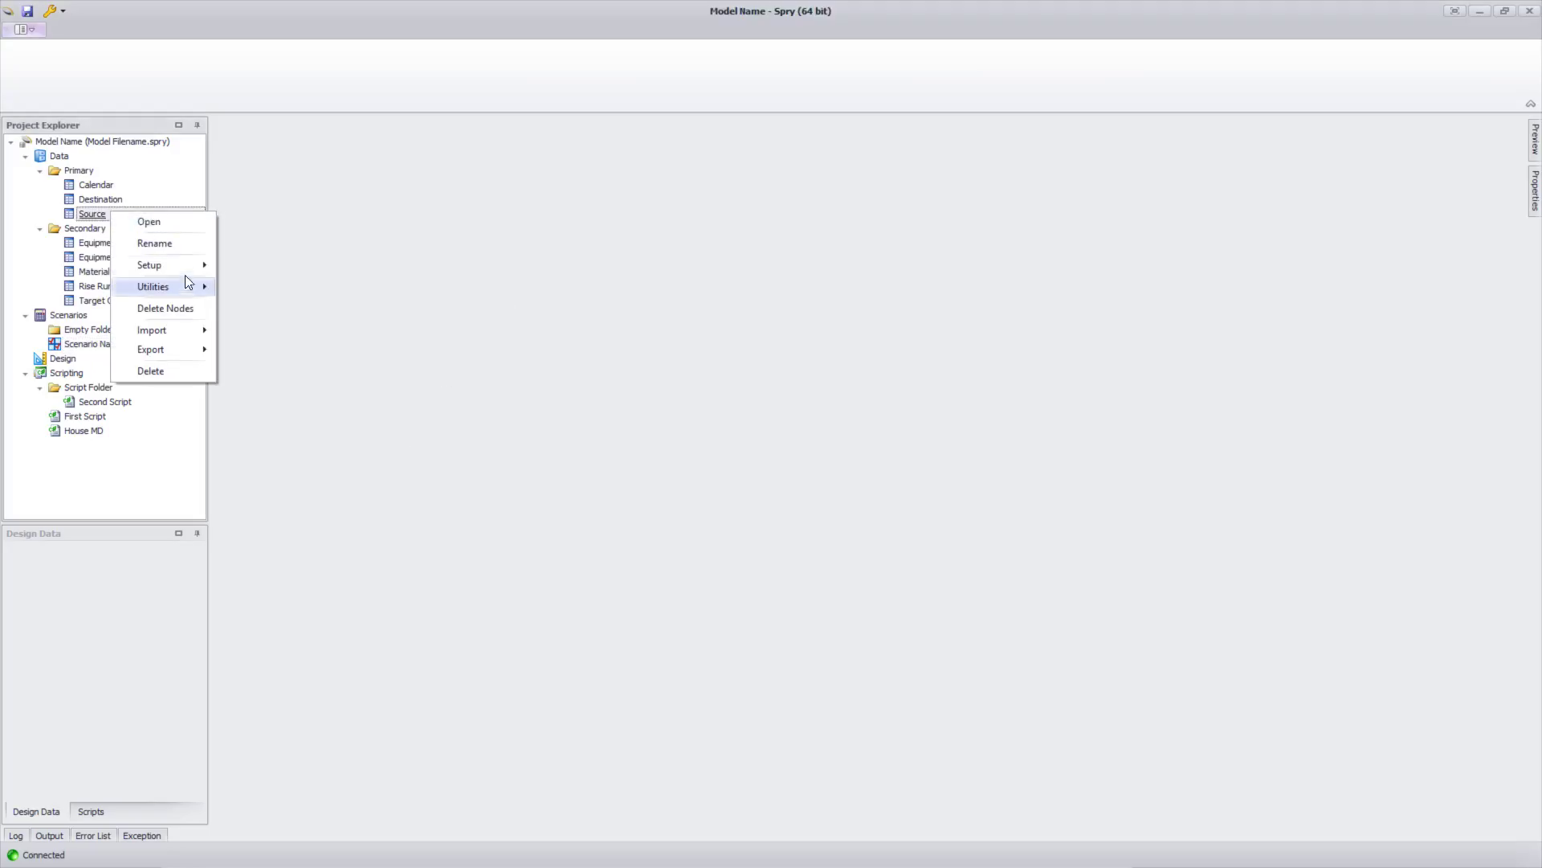
{"action": "mouse_move", "coordinate": [165, 332]}
{"action": "mouse_move", "coordinate": [268, 370]}
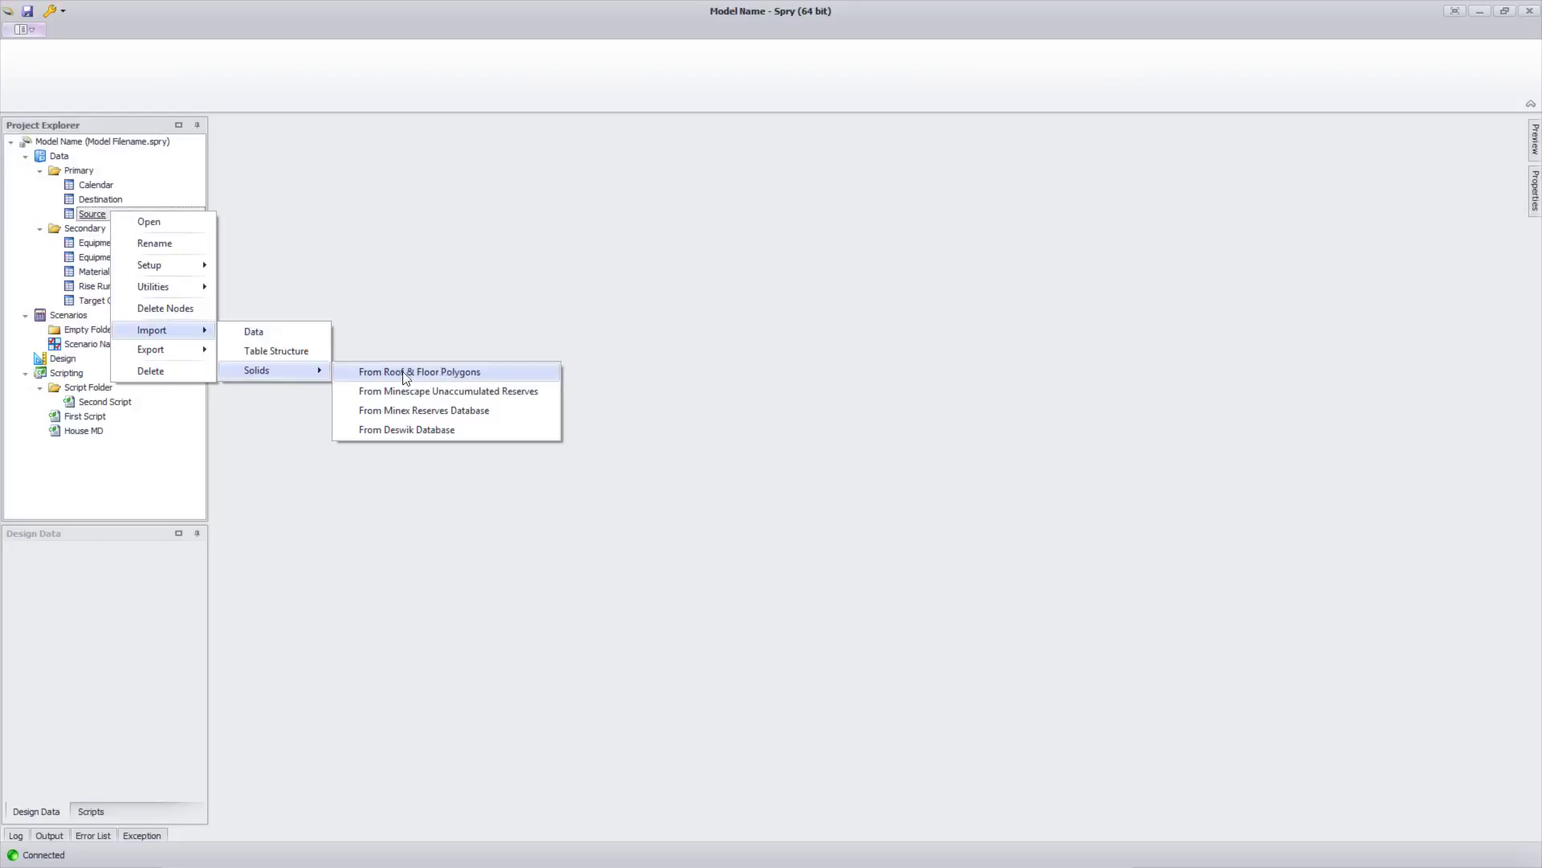
{"action": "left_click", "coordinate": [492, 378]}
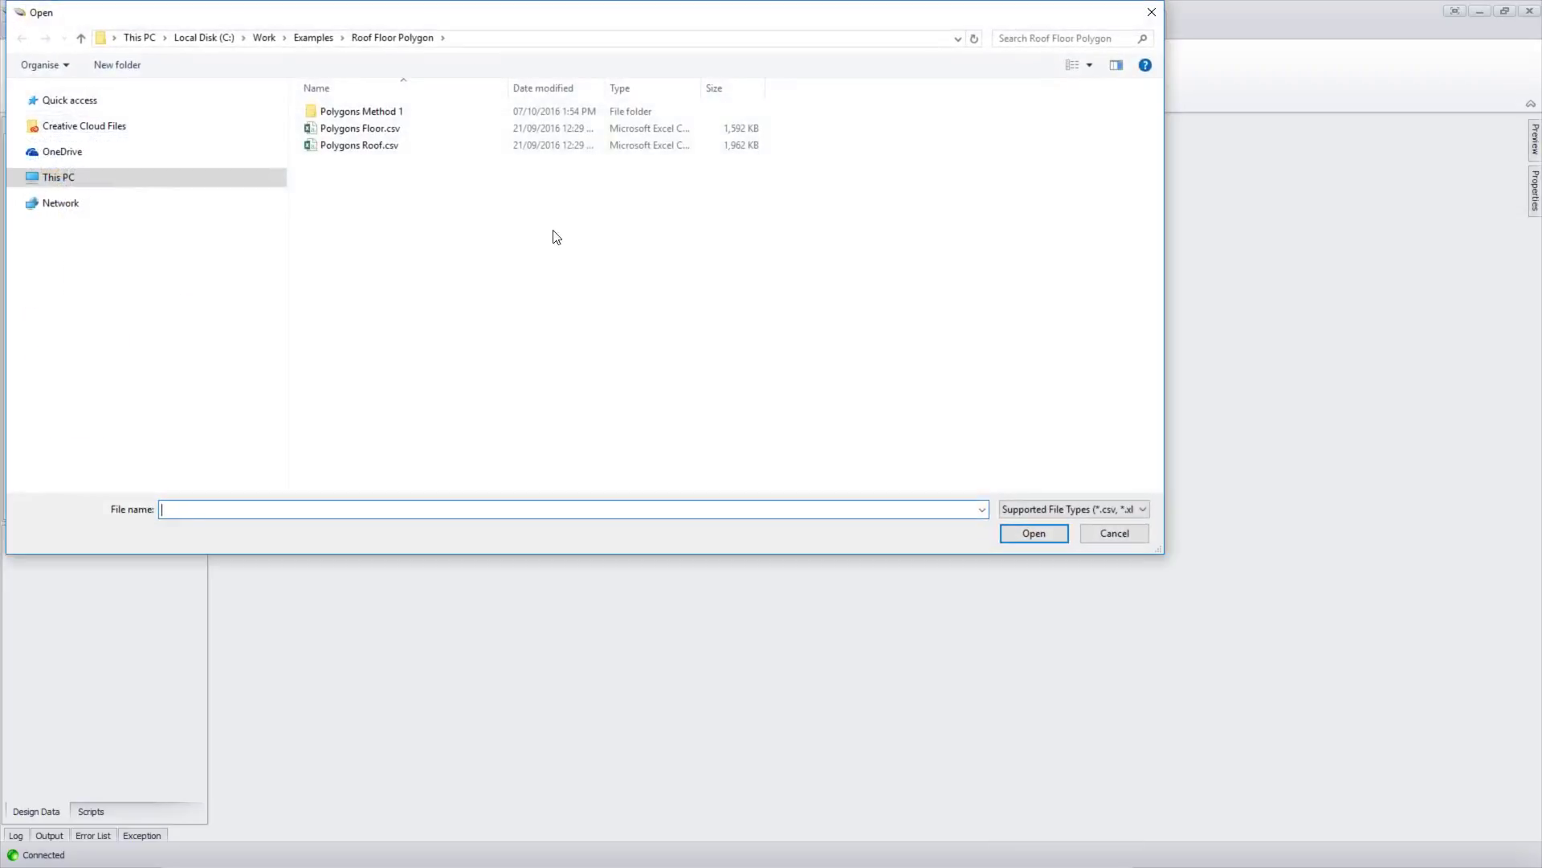
{"action": "left_click_drag", "start_coordinate": [551, 234], "coordinate": [353, 130]}
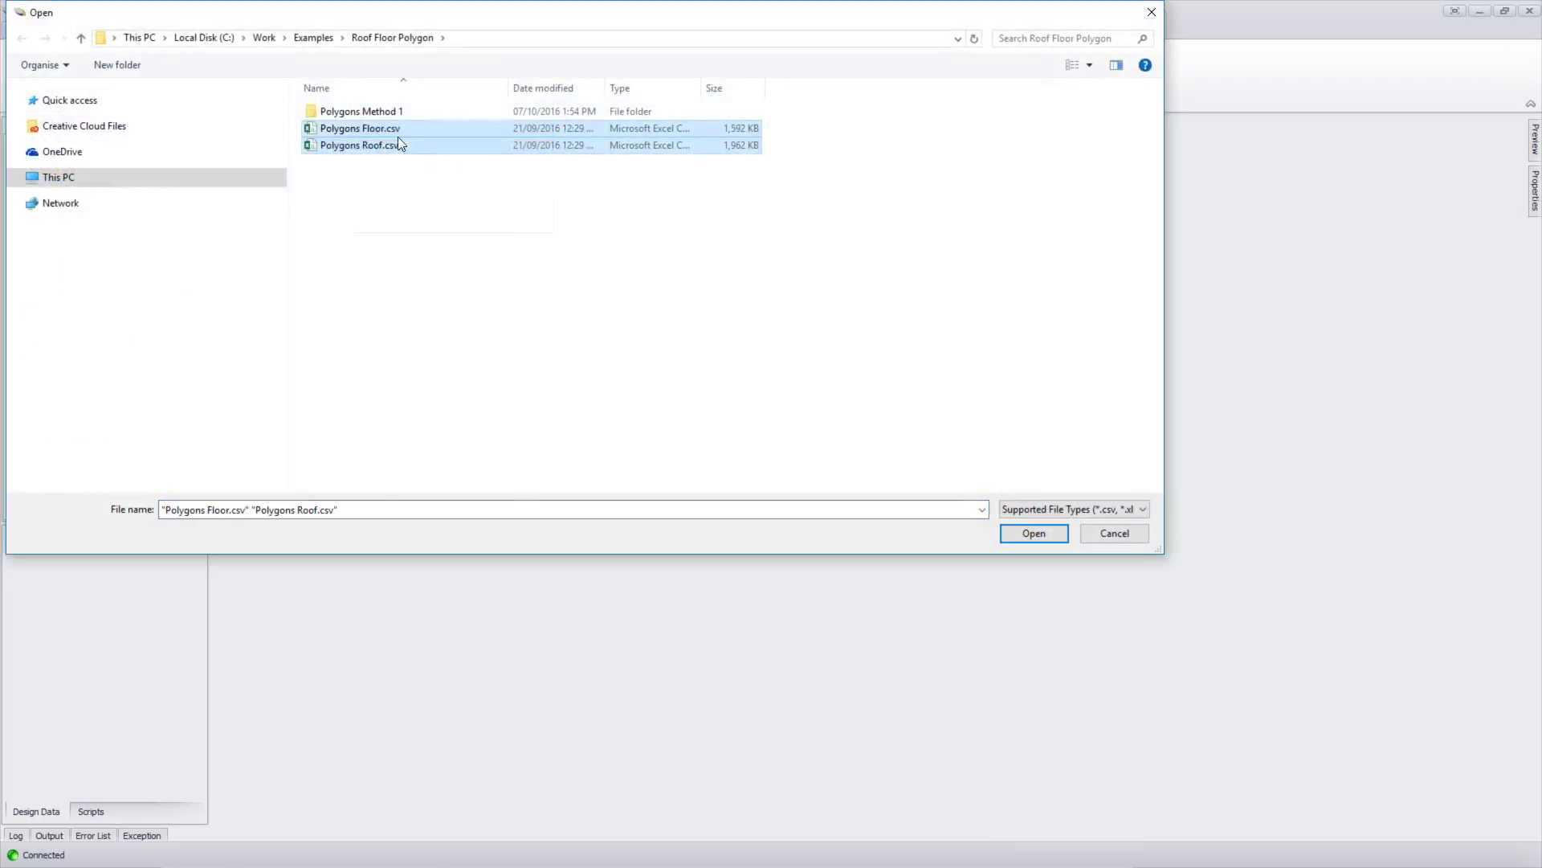
{"action": "left_click", "coordinate": [1034, 532]}
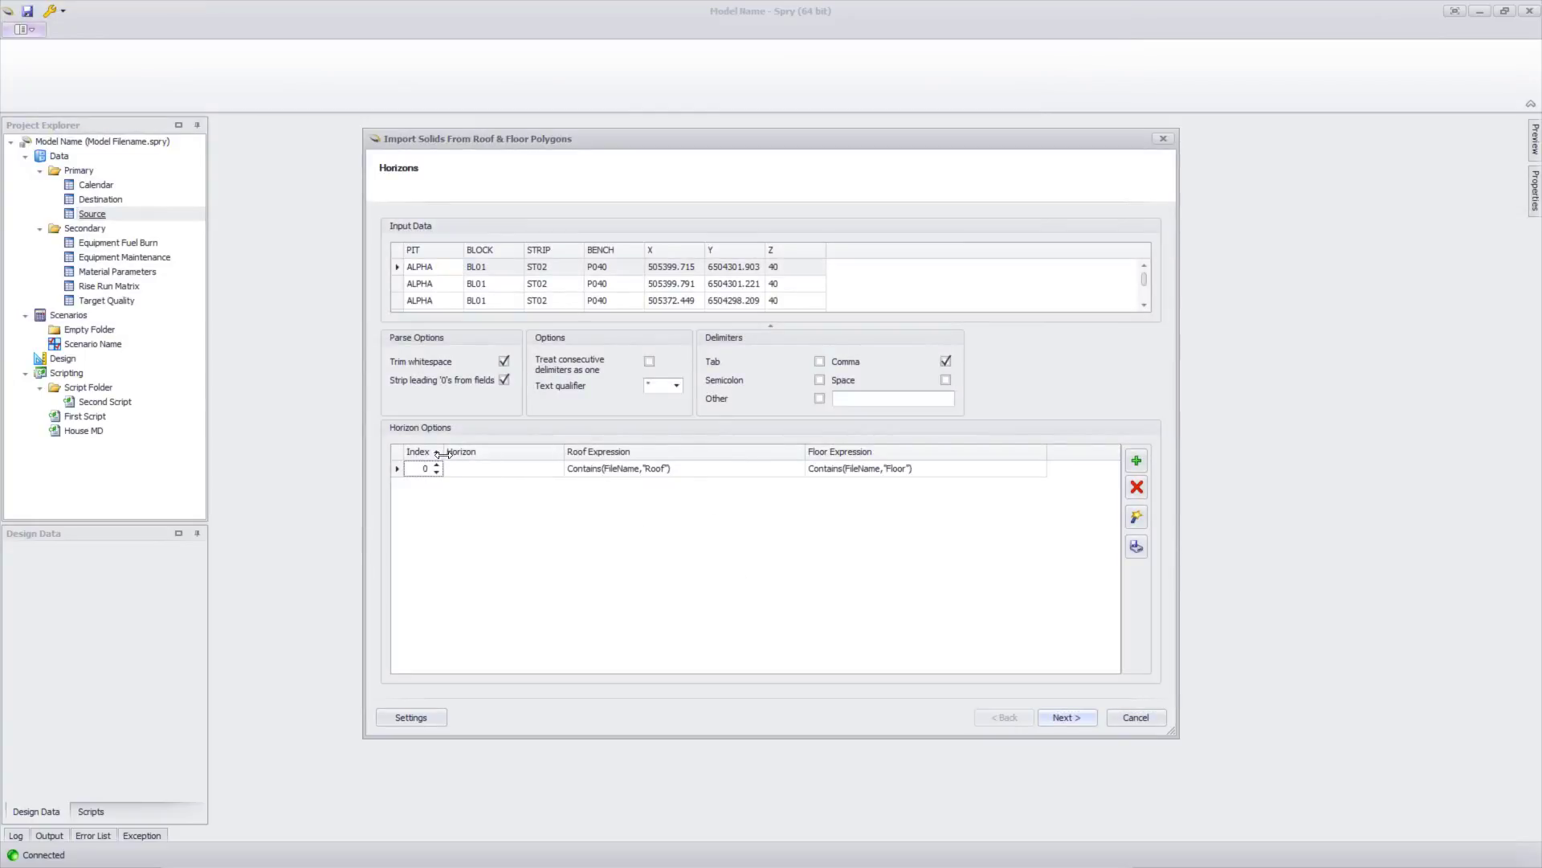
- Inspect the Roof Expression Contains(FileName,"Roof") and leave it unchanged
{"action": "left_click", "coordinate": [608, 469]}
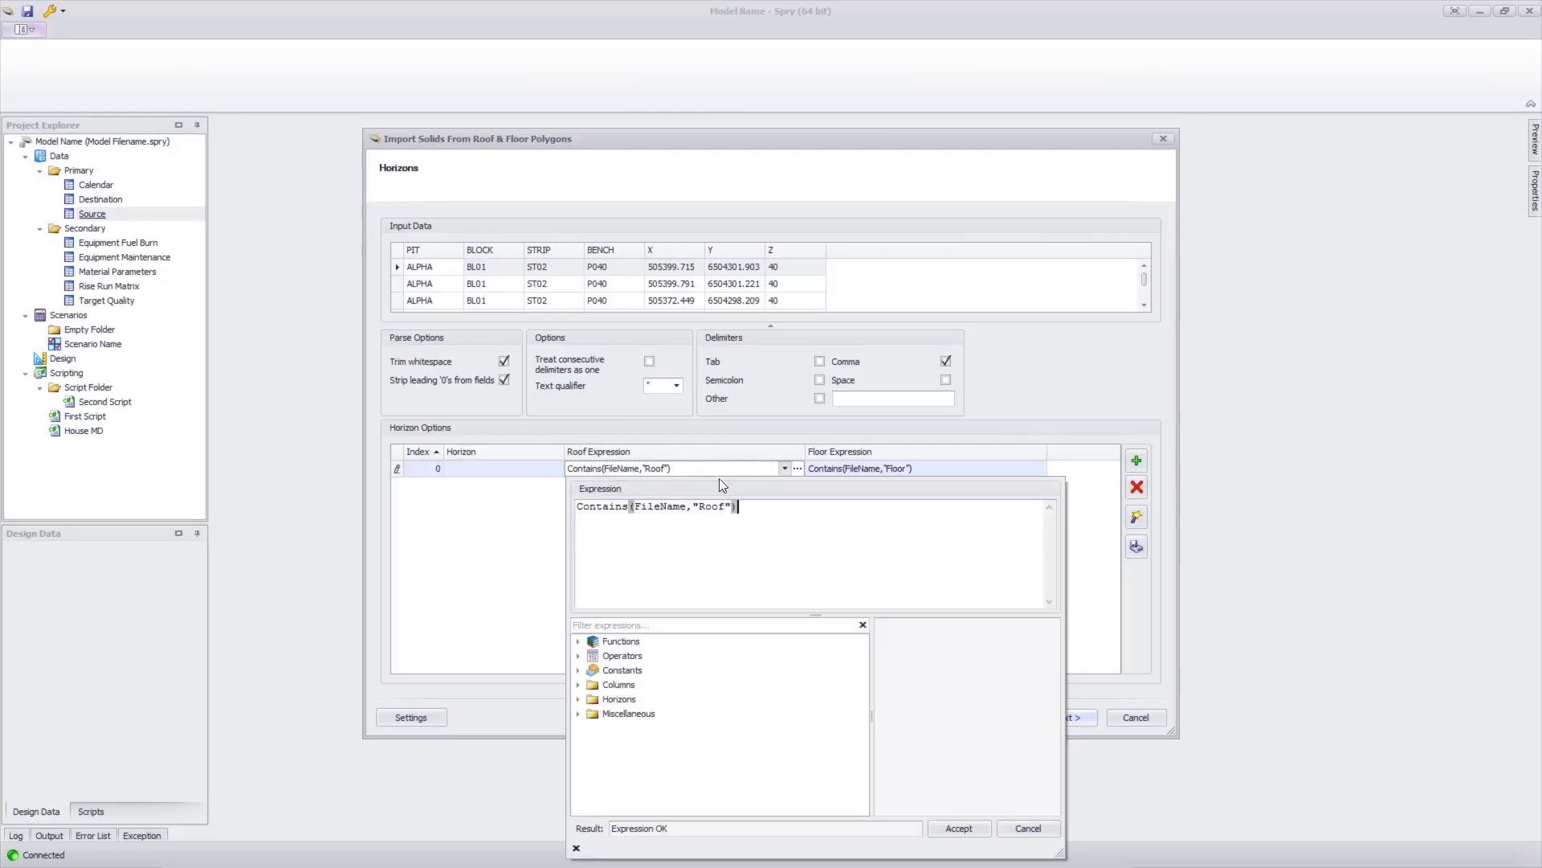
{"action": "left_click", "coordinate": [500, 522]}
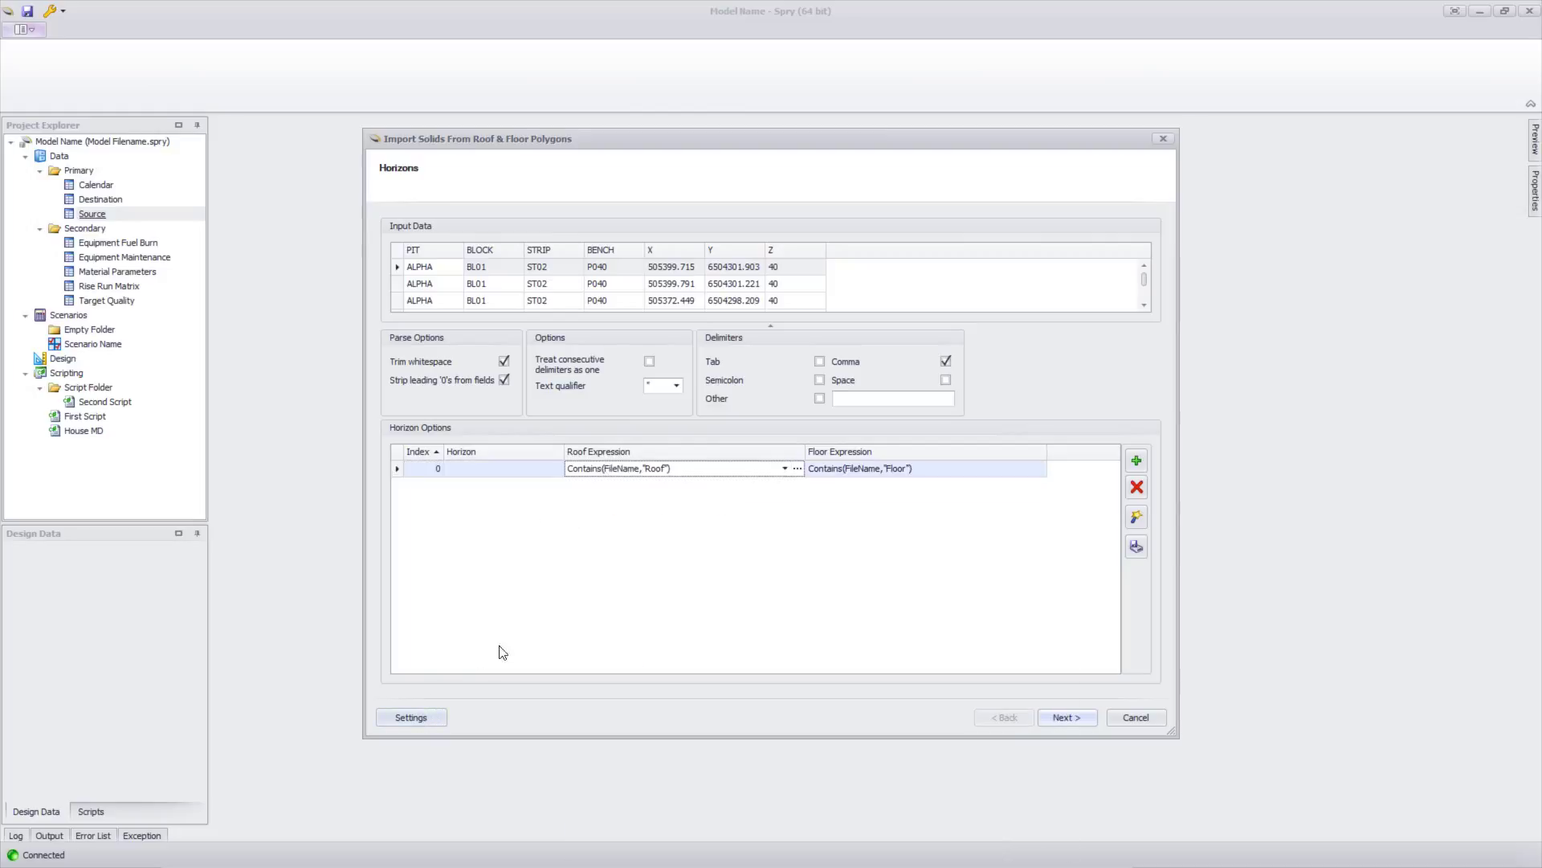
{"action": "left_click", "coordinate": [617, 472]}
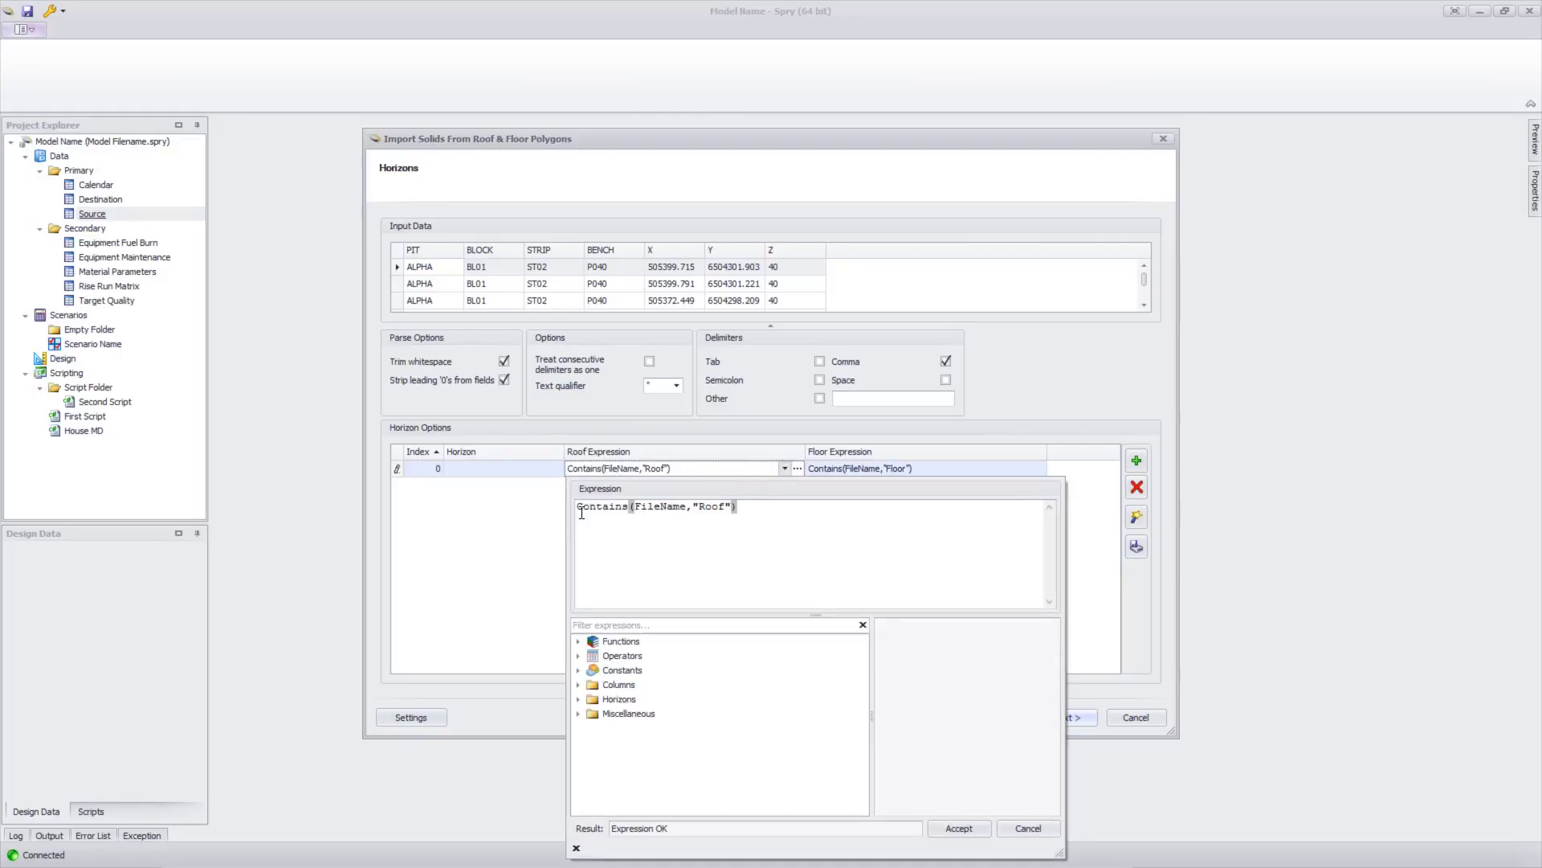
{"action": "double_click", "coordinate": [606, 513]}
{"action": "double_click", "coordinate": [673, 501]}
{"action": "double_click", "coordinate": [711, 506]}
{"action": "left_click", "coordinate": [512, 558]}
- Check the Floor Expression Contains(FileName,"Floor") and view the Settings options
{"action": "left_click", "coordinate": [888, 466]}
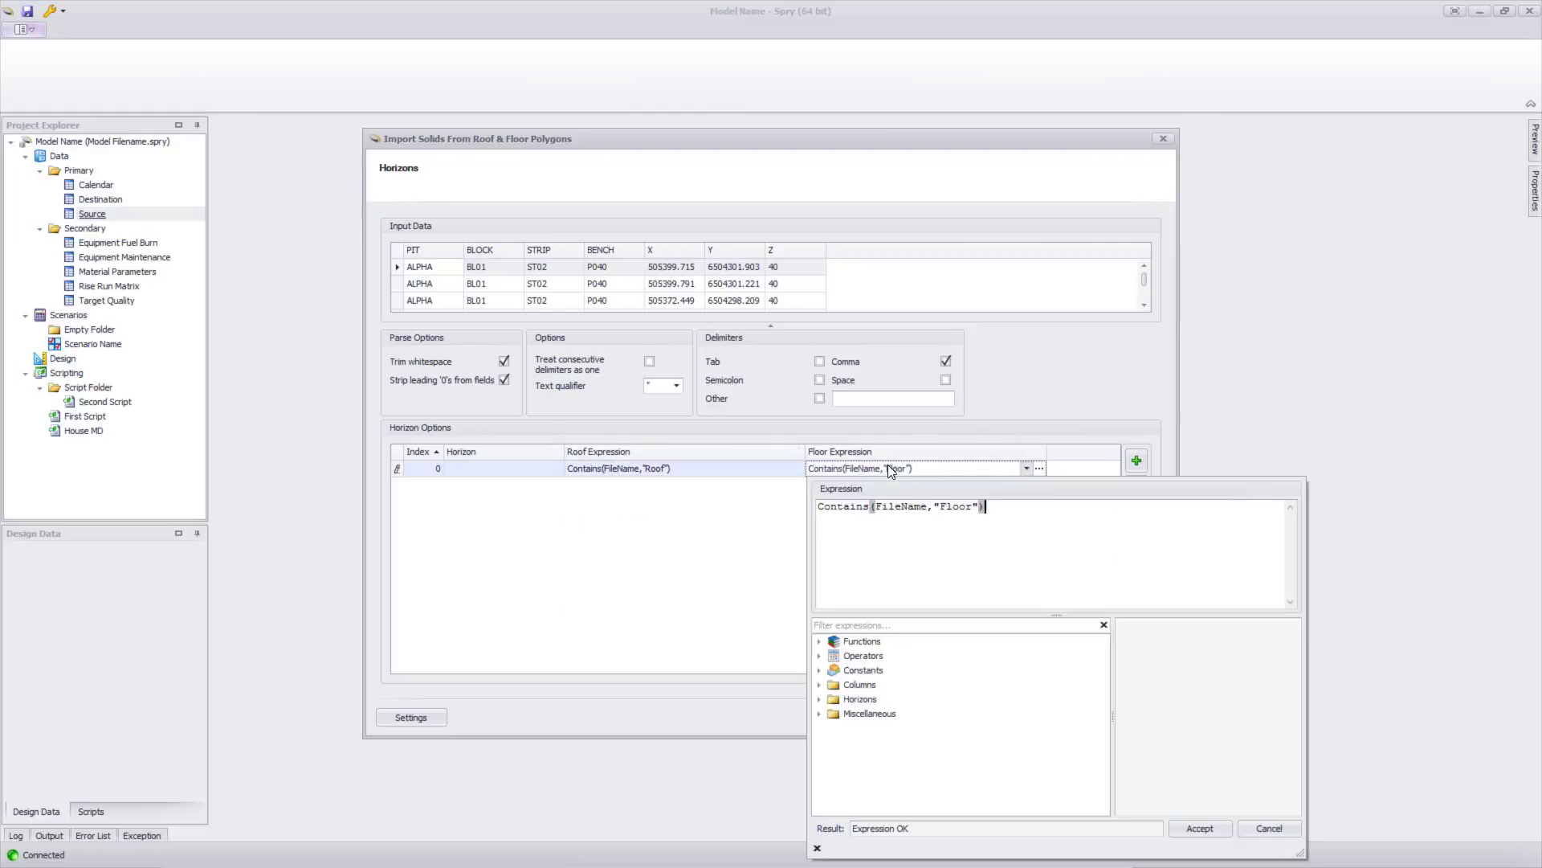
{"action": "left_click", "coordinate": [691, 527]}
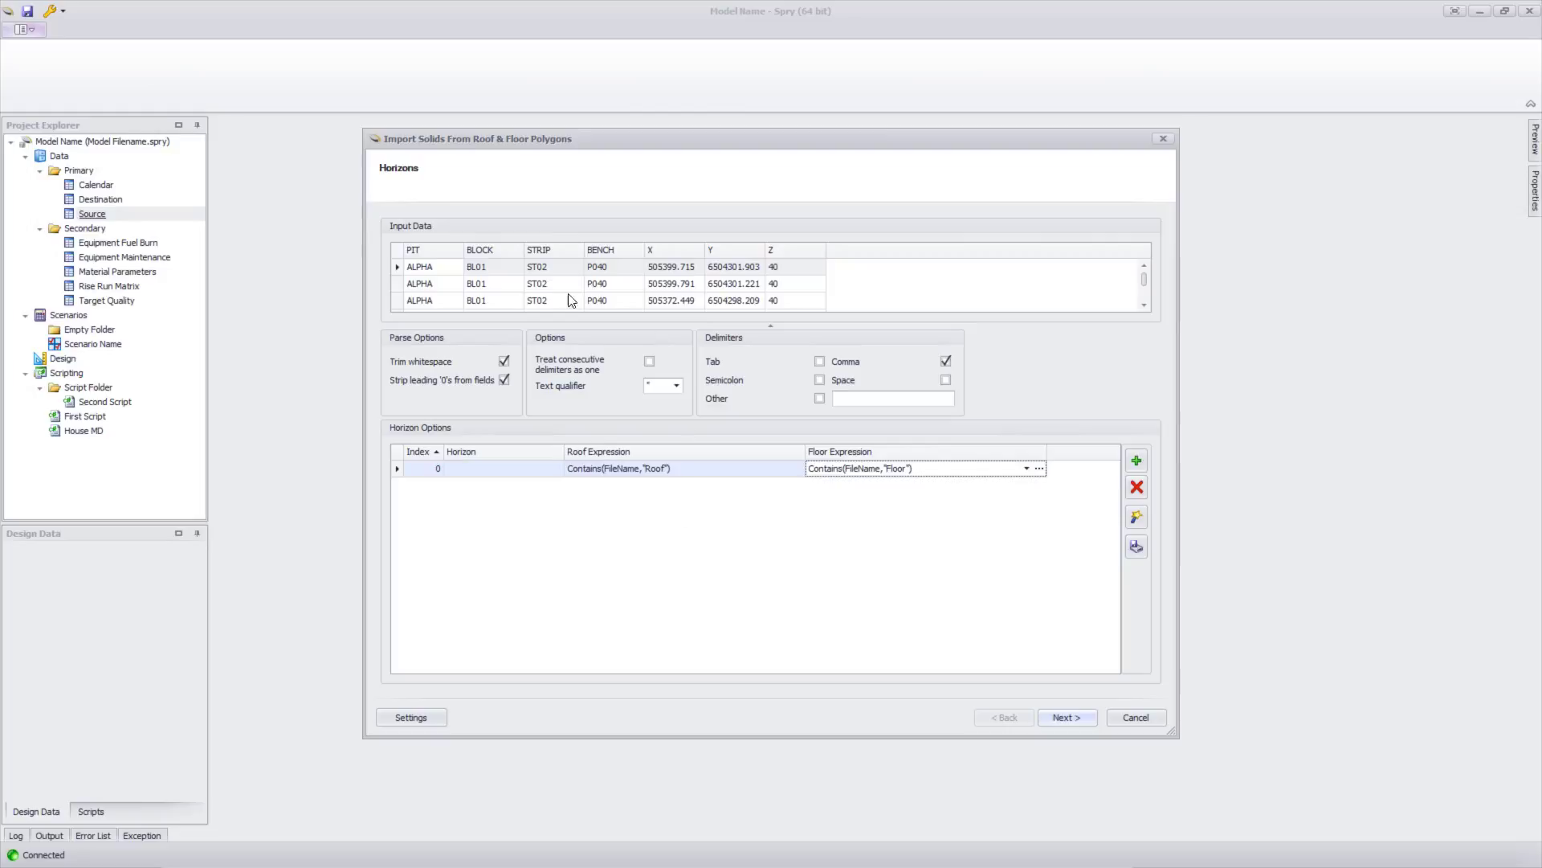
{"action": "left_click", "coordinate": [417, 716]}
- On Import Options, set Import To to Table and enlarge the dialog to show its options
{"action": "left_click", "coordinate": [1064, 711]}
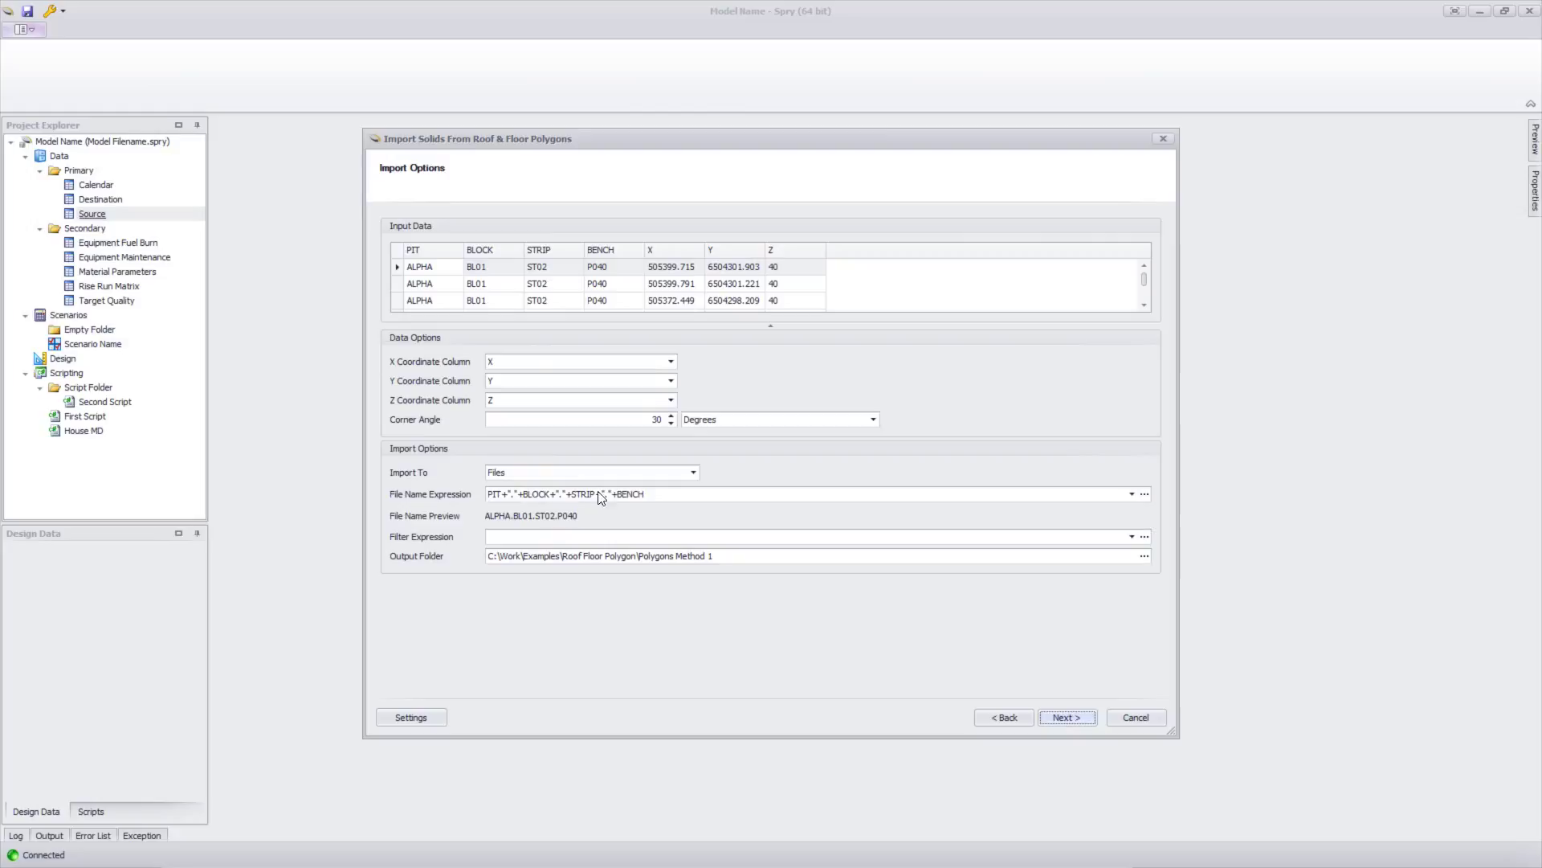
{"action": "left_click", "coordinate": [551, 476]}
{"action": "left_click", "coordinate": [501, 497]}
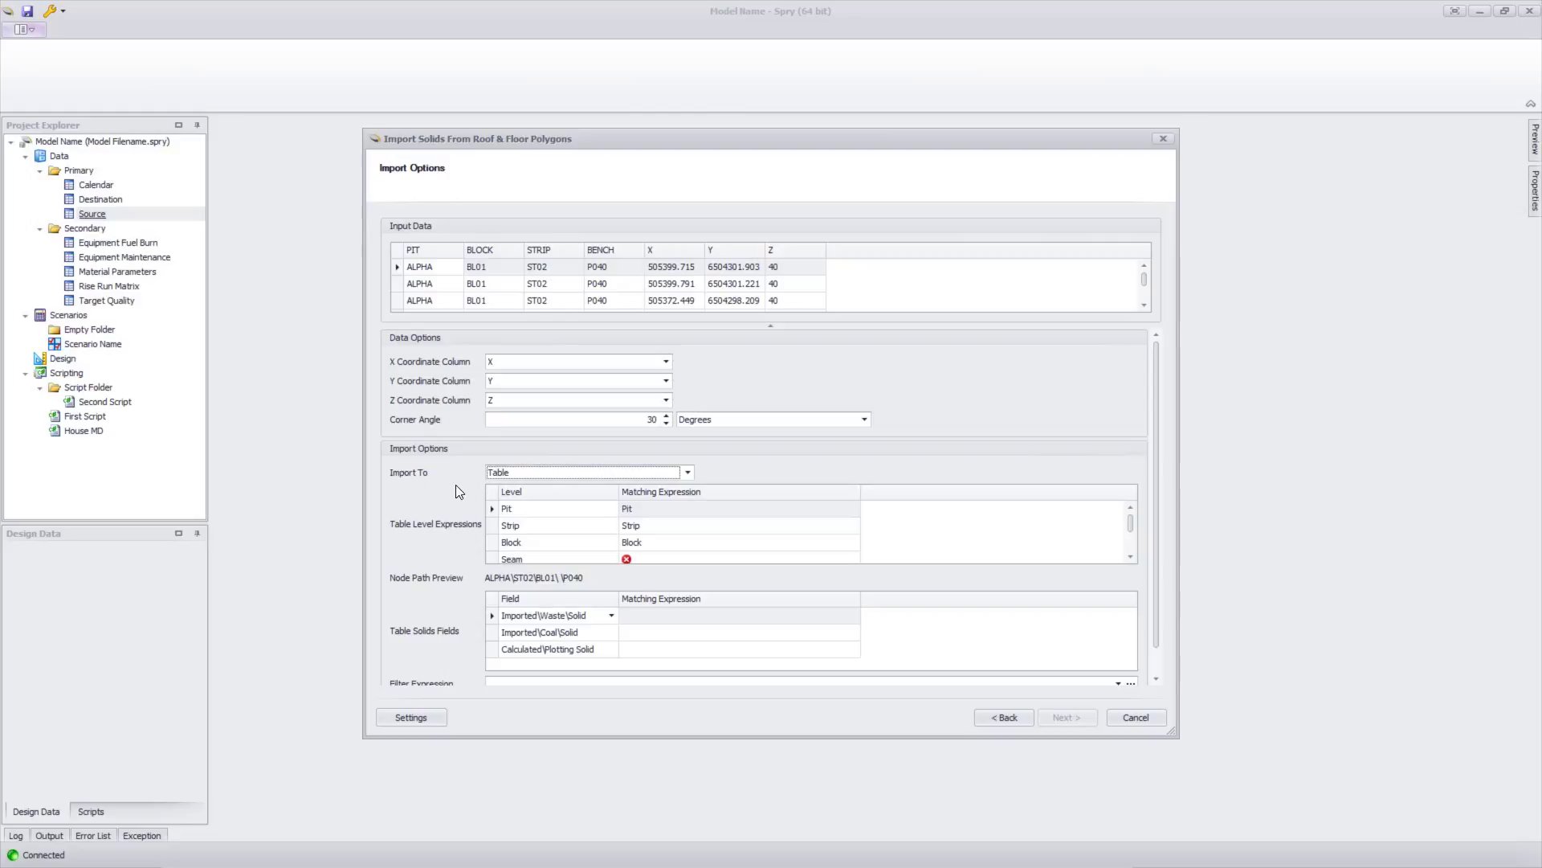
{"action": "left_click_drag", "start_coordinate": [680, 733], "coordinate": [652, 820]}
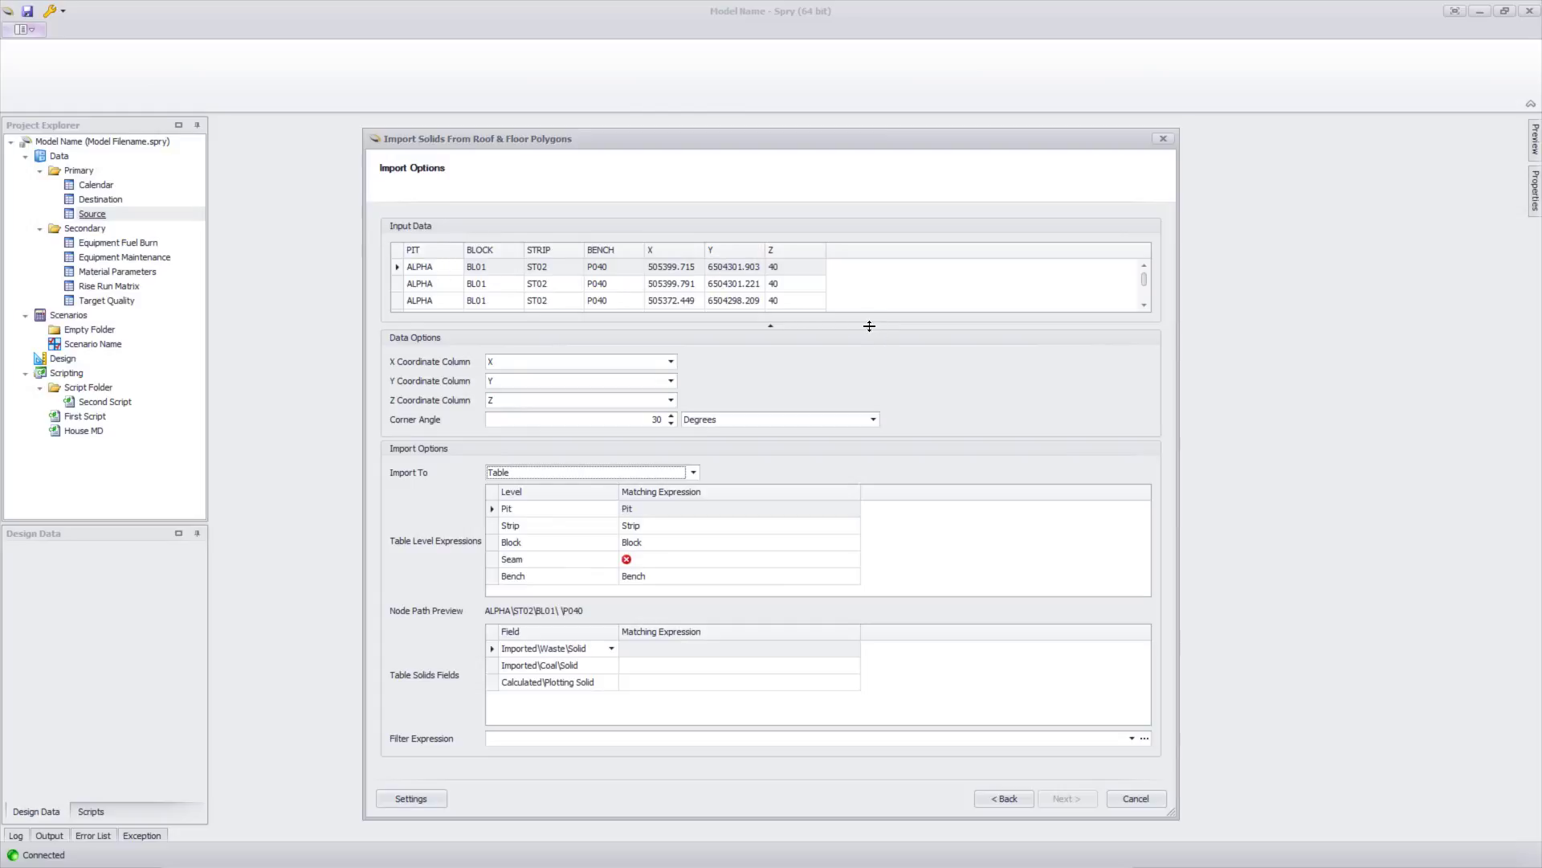
- Toggle Import To between Files and Table, dismiss the Seam editor, and settle on Files
{"action": "left_click", "coordinate": [543, 470]}
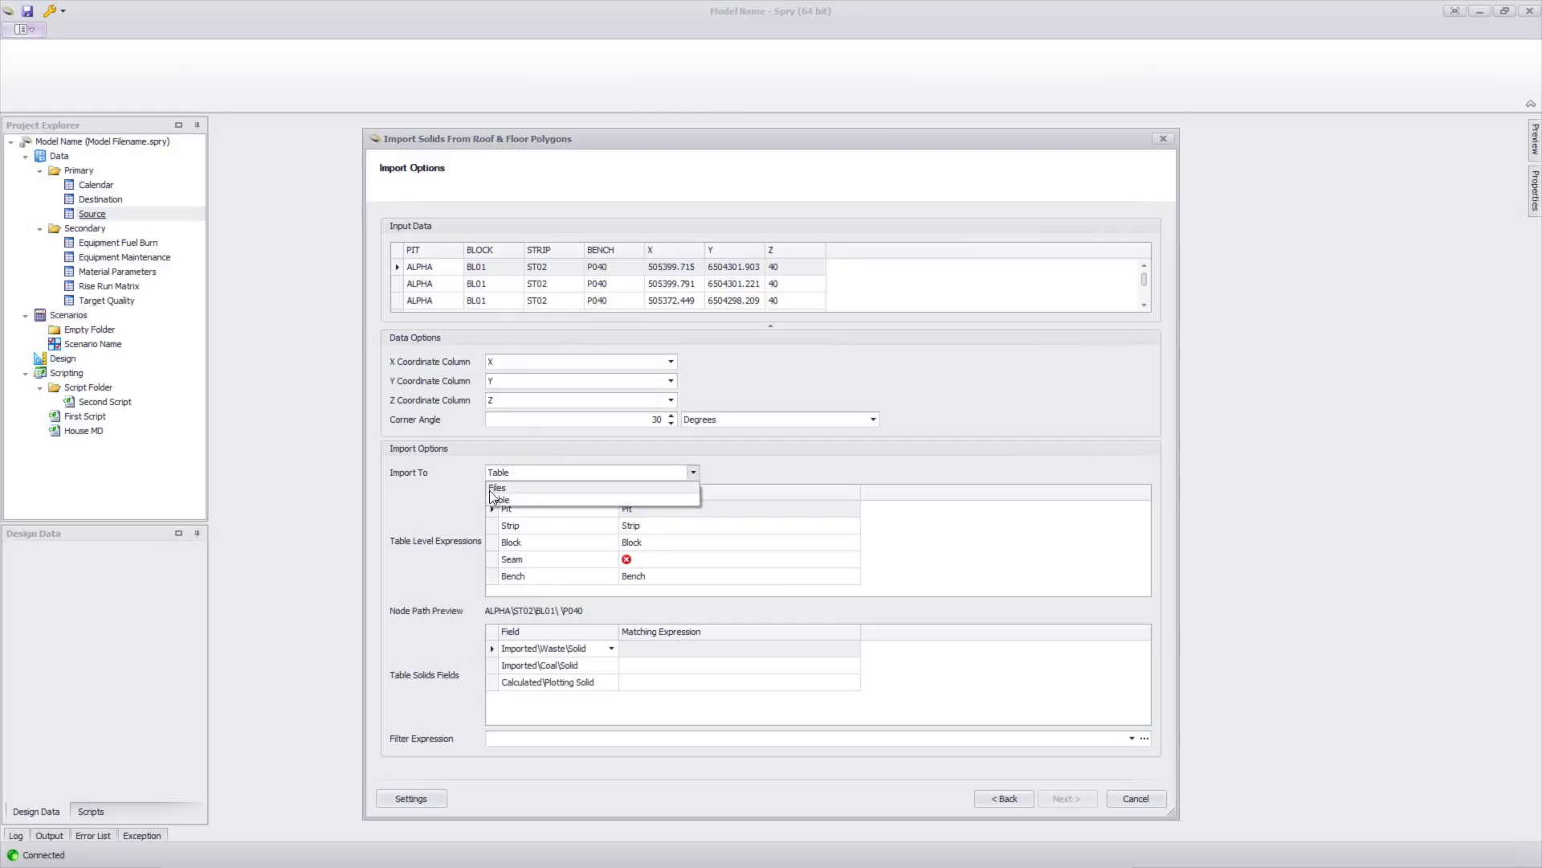
{"action": "left_click", "coordinate": [502, 489]}
{"action": "left_click", "coordinate": [639, 472]}
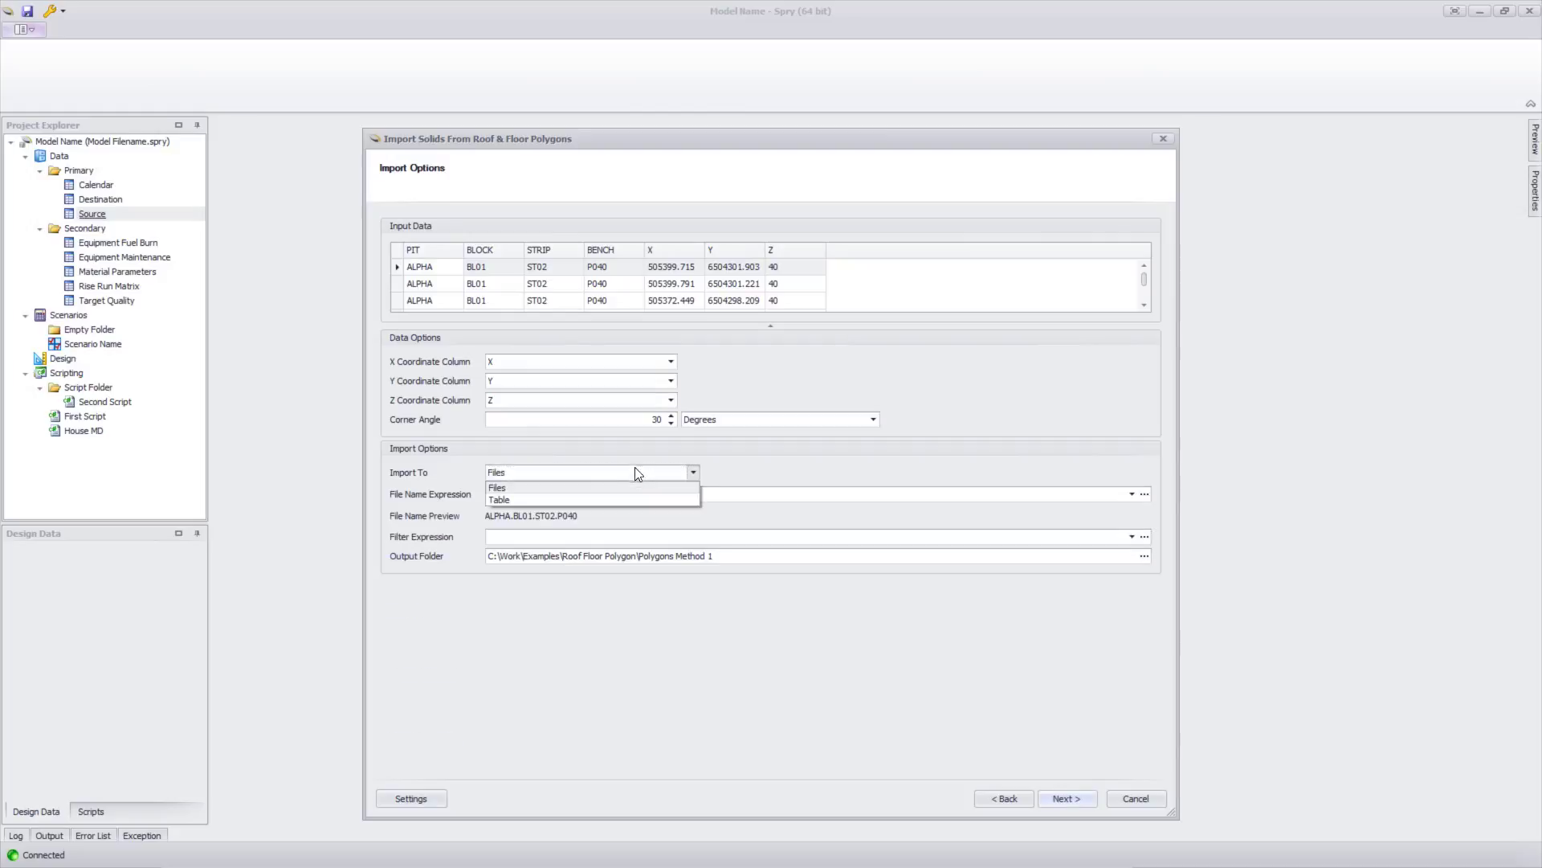
{"action": "left_click", "coordinate": [548, 500]}
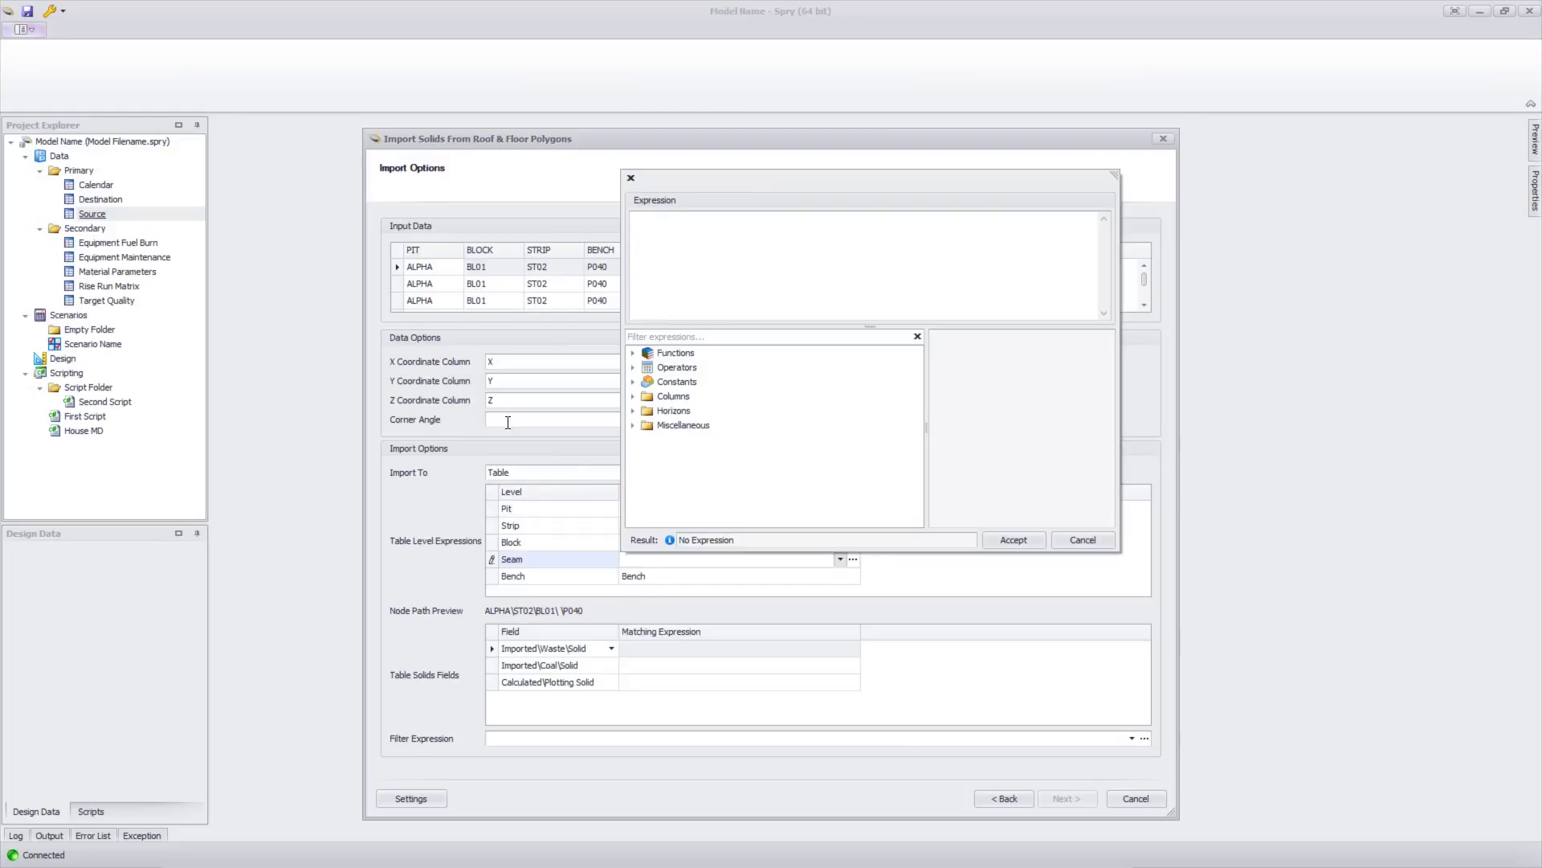
{"action": "key", "text": "Escape"}
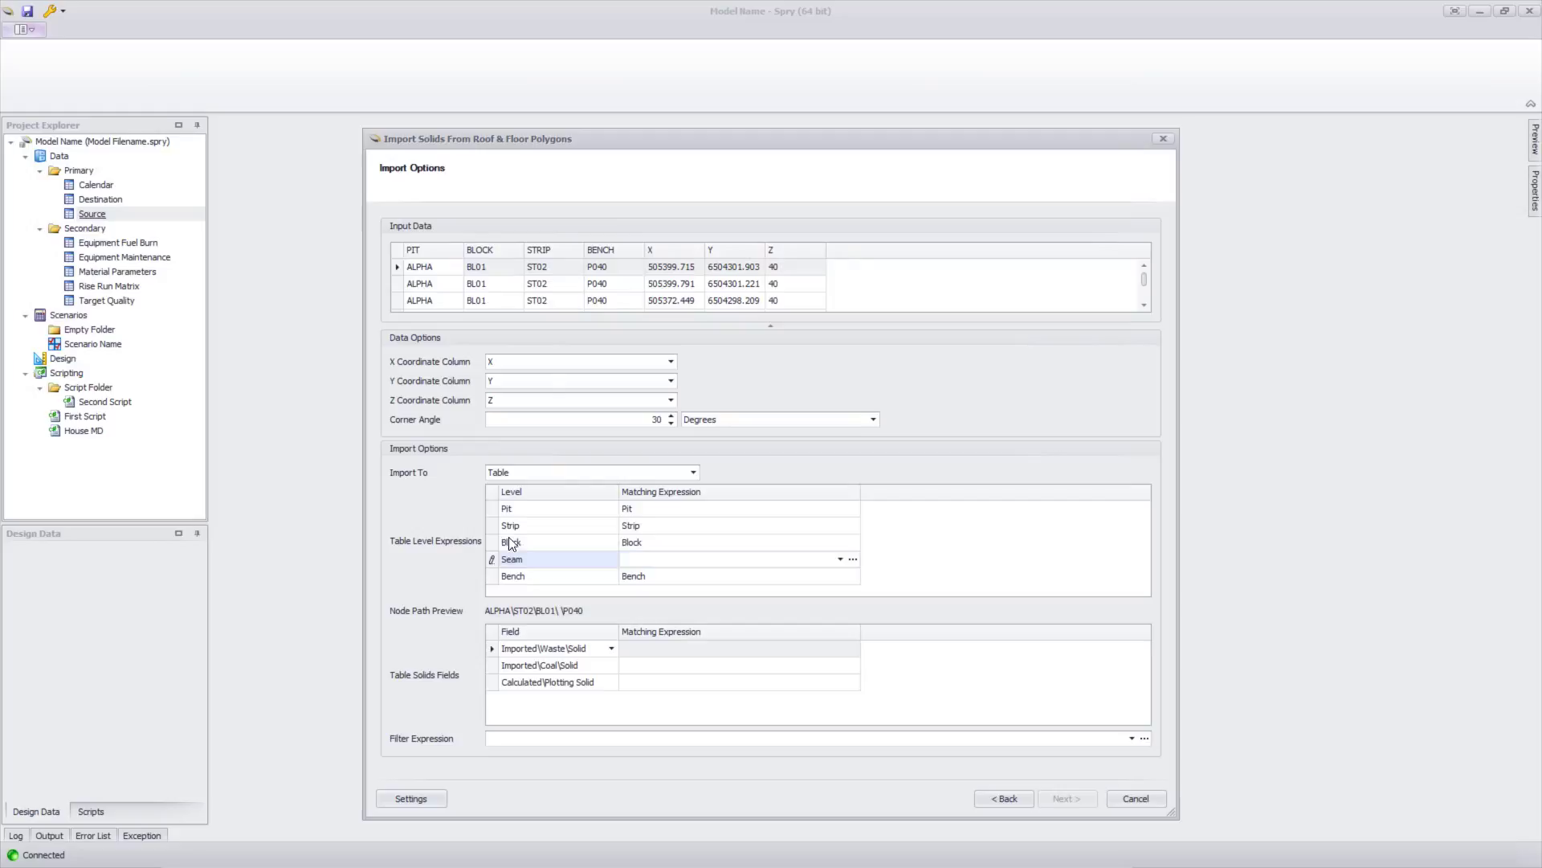
{"action": "left_click", "coordinate": [553, 472]}
{"action": "left_click", "coordinate": [514, 494]}
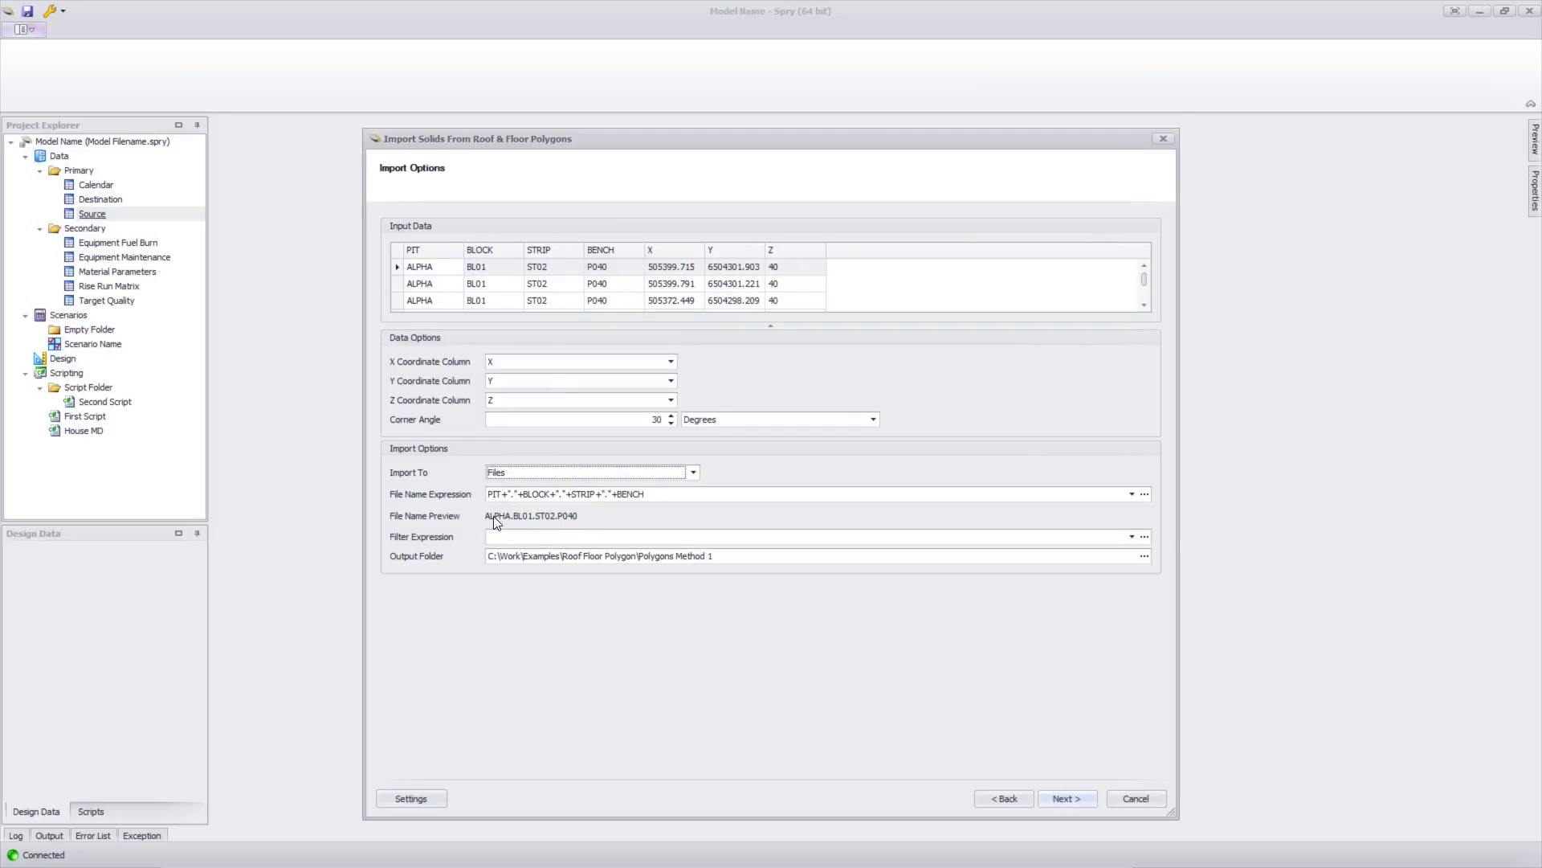
{"action": "double_click", "coordinate": [507, 494]}
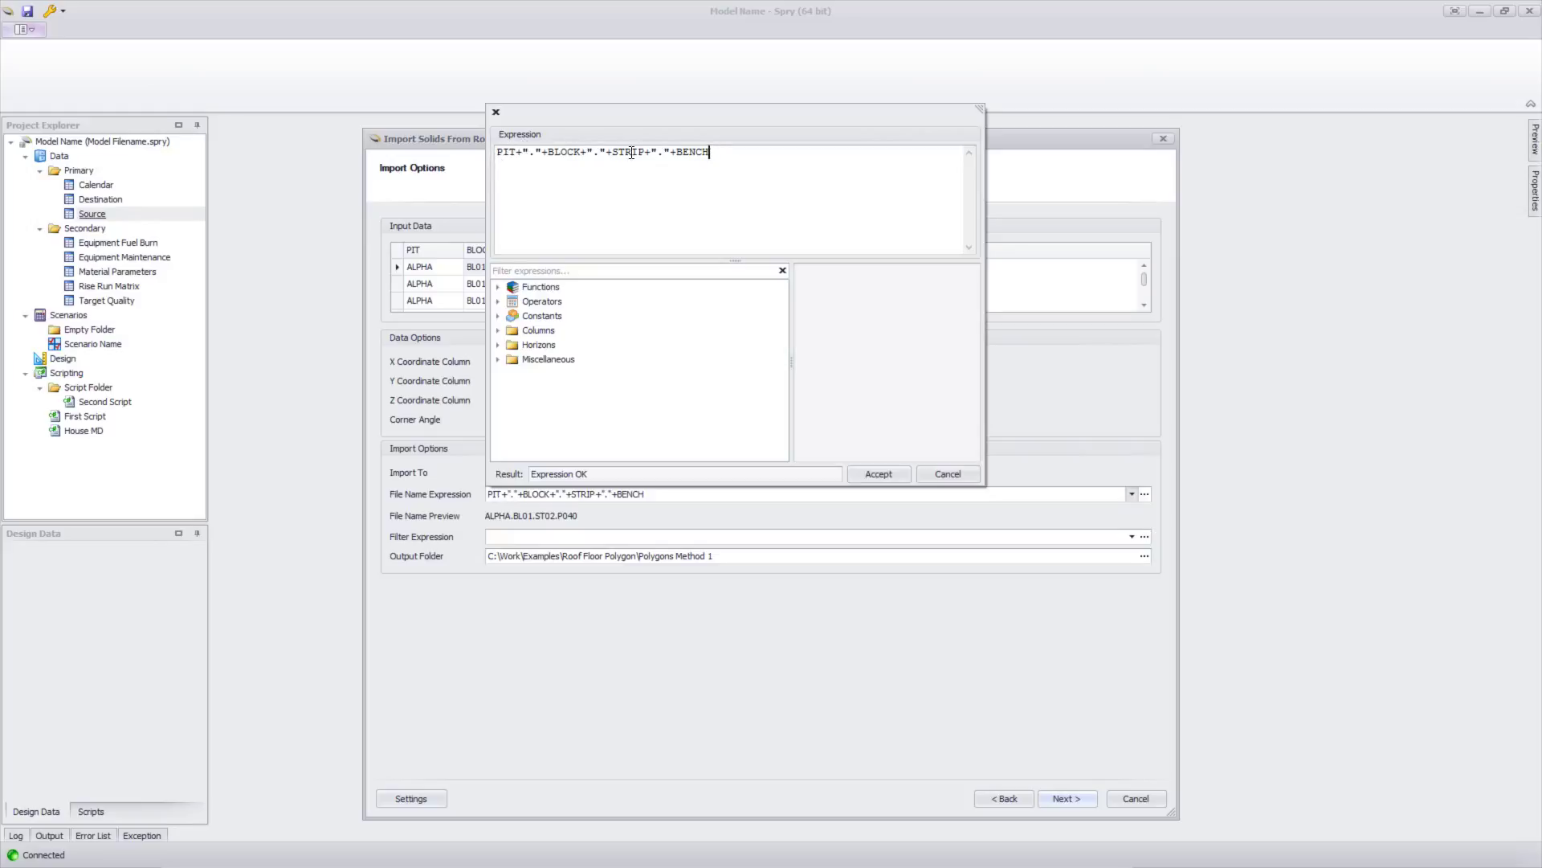
{"action": "left_click", "coordinate": [441, 496]}
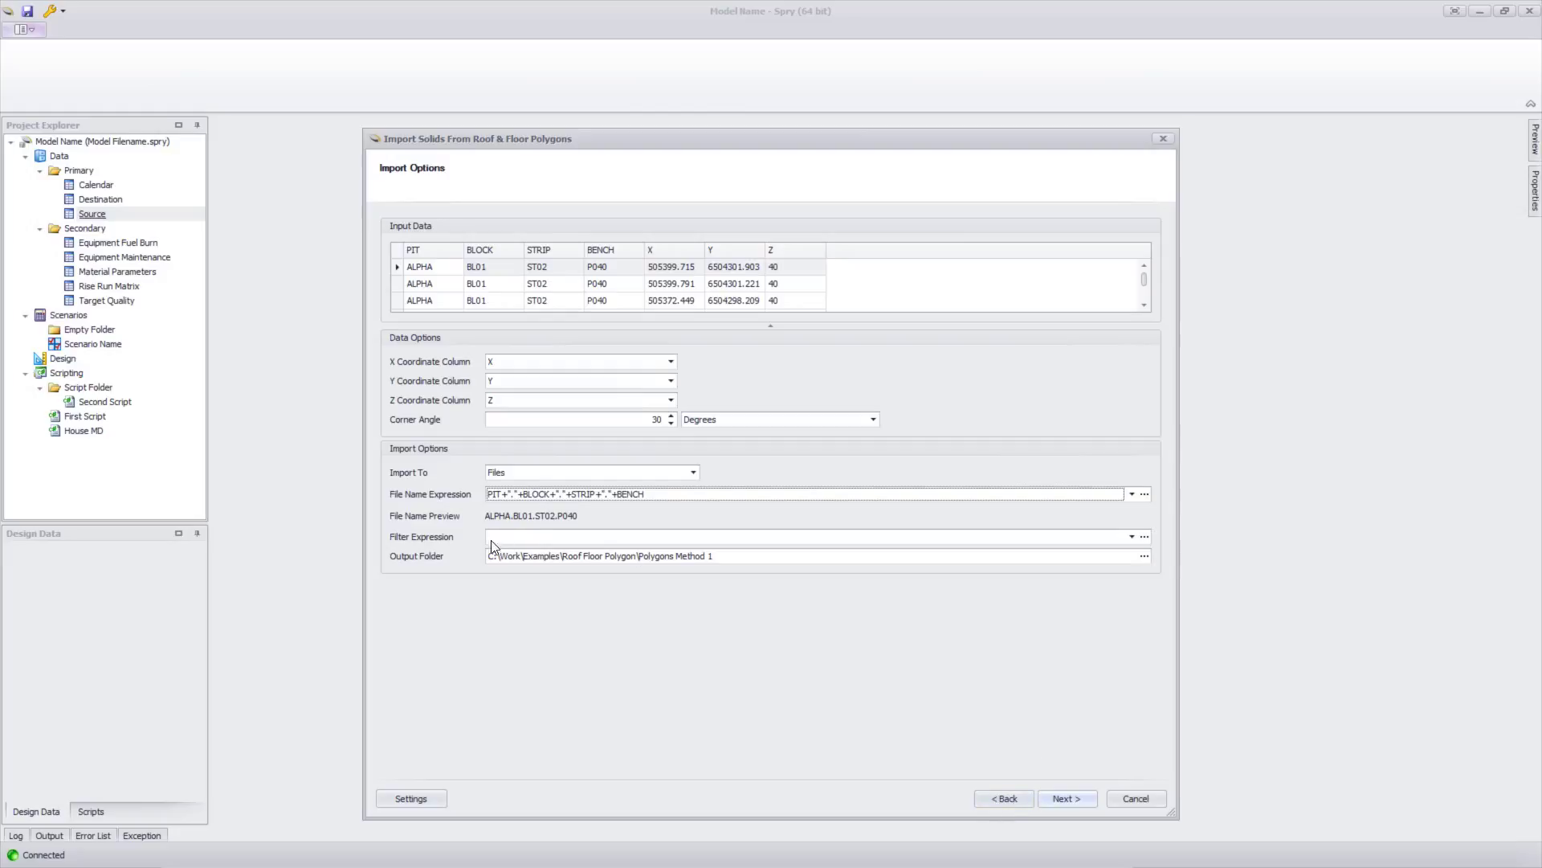
{"action": "left_click", "coordinate": [523, 543]}
{"action": "left_click", "coordinate": [524, 543]}
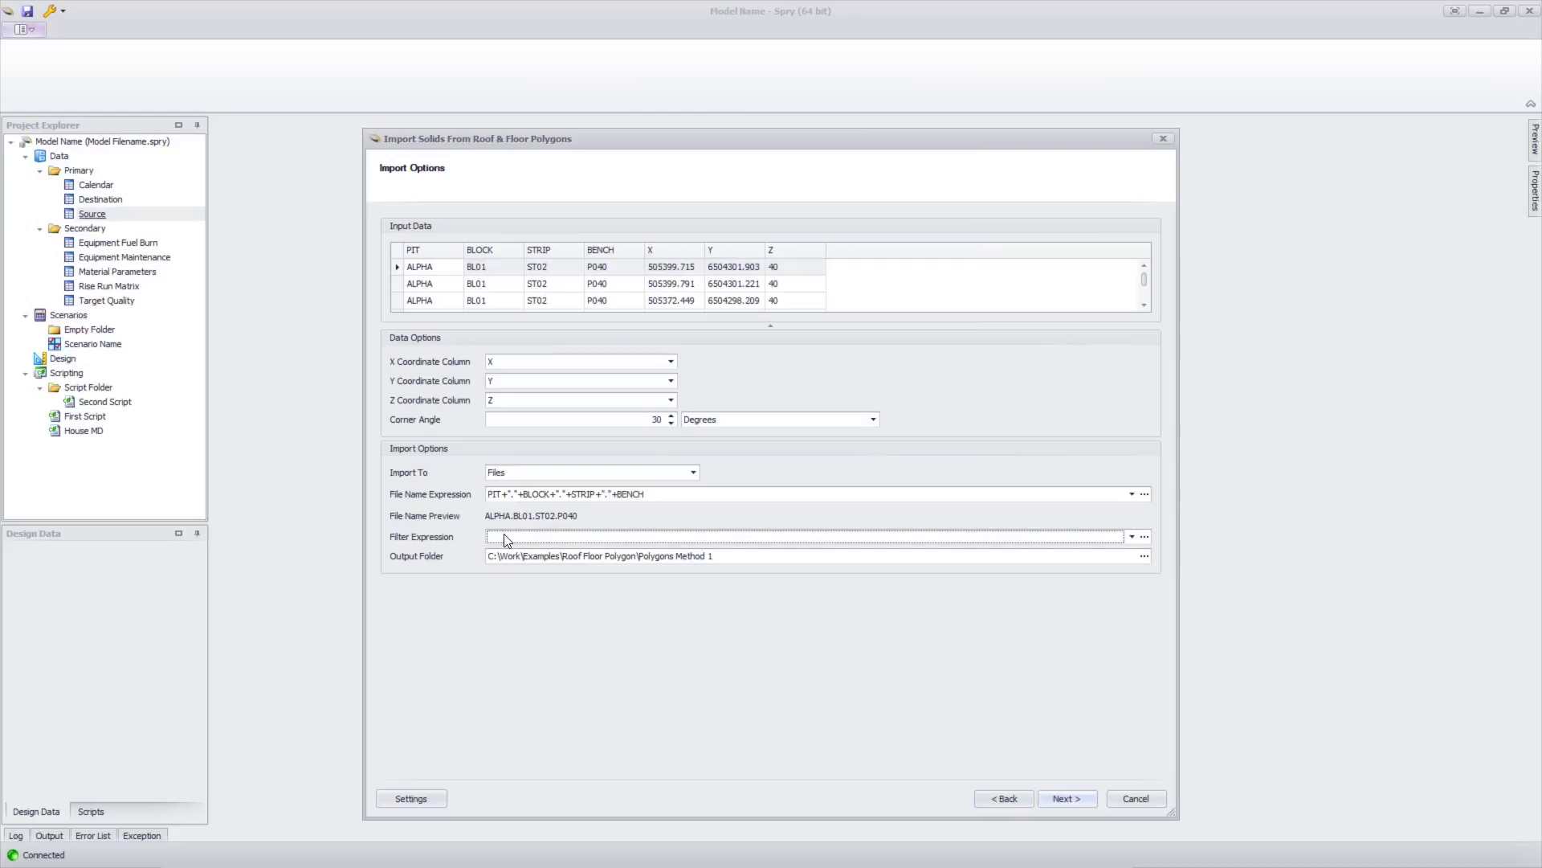
{"action": "left_click", "coordinate": [567, 540]}
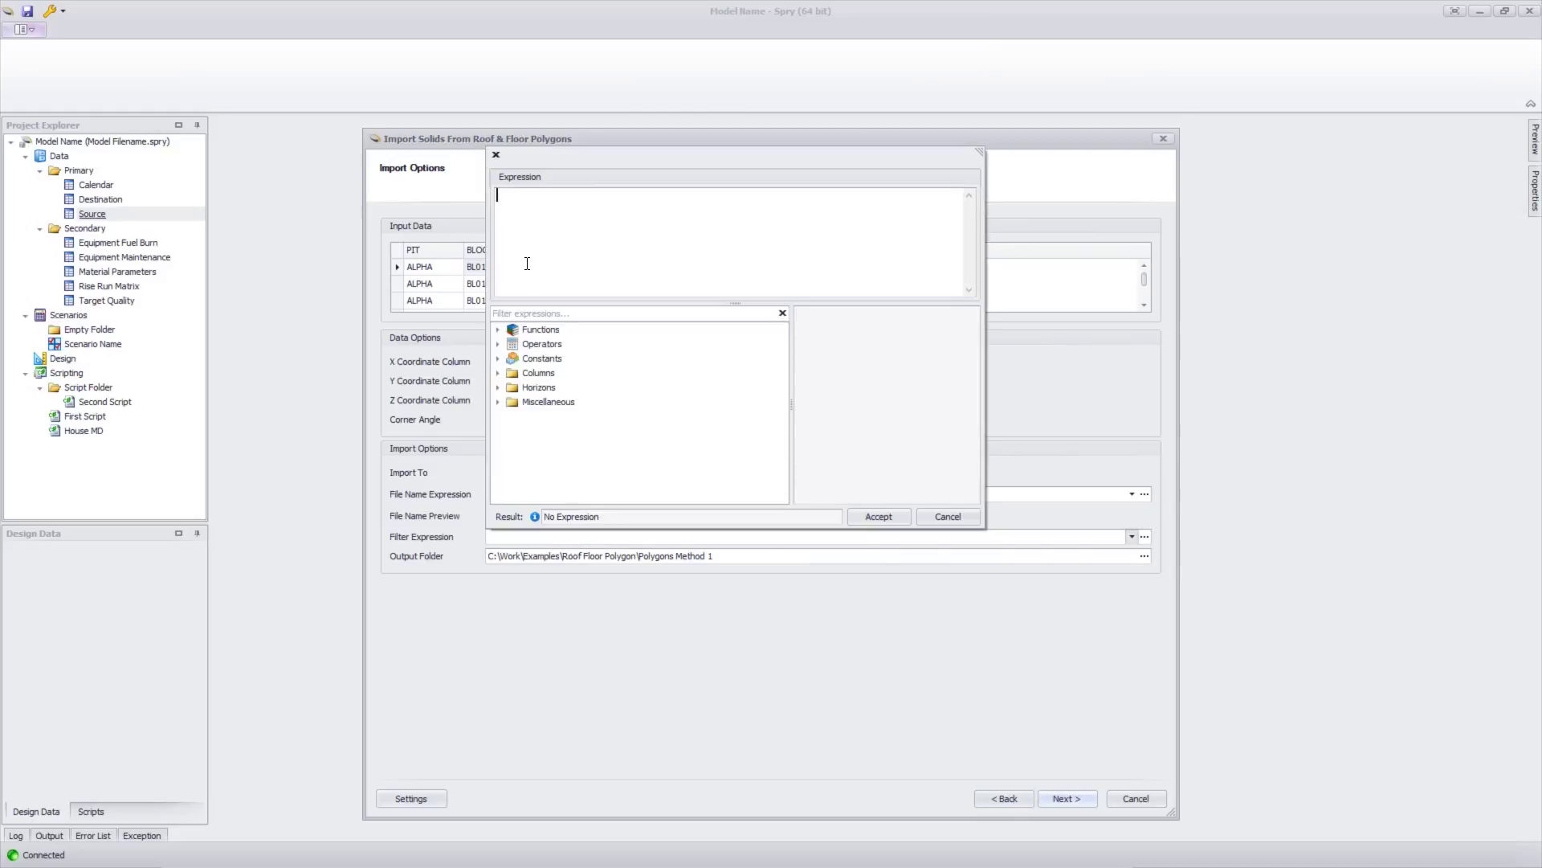
{"action": "left_click", "coordinate": [528, 542]}
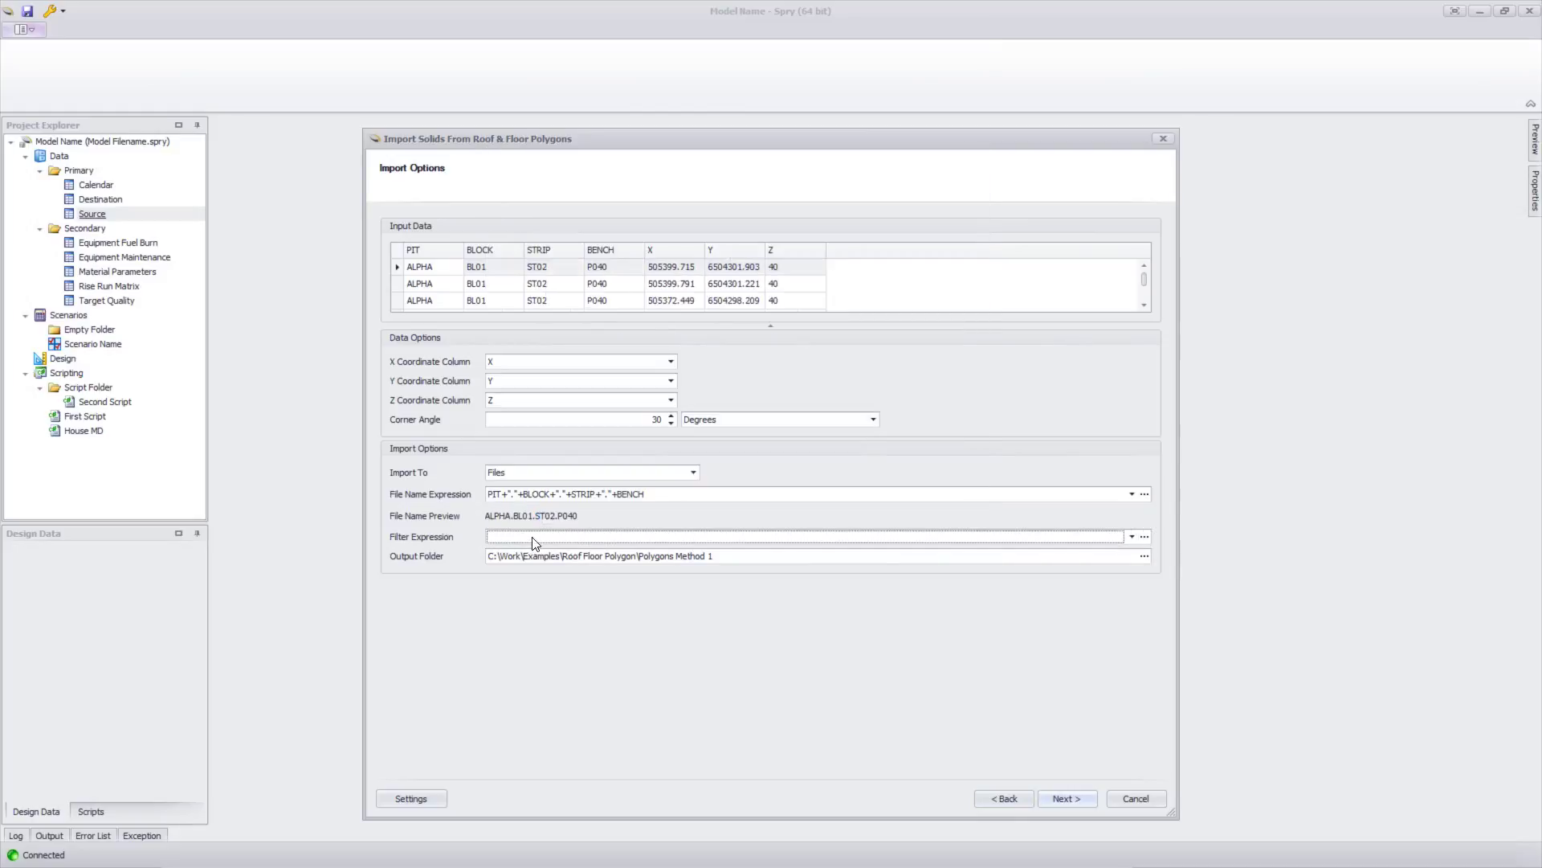
{"action": "left_click", "coordinate": [536, 543]}
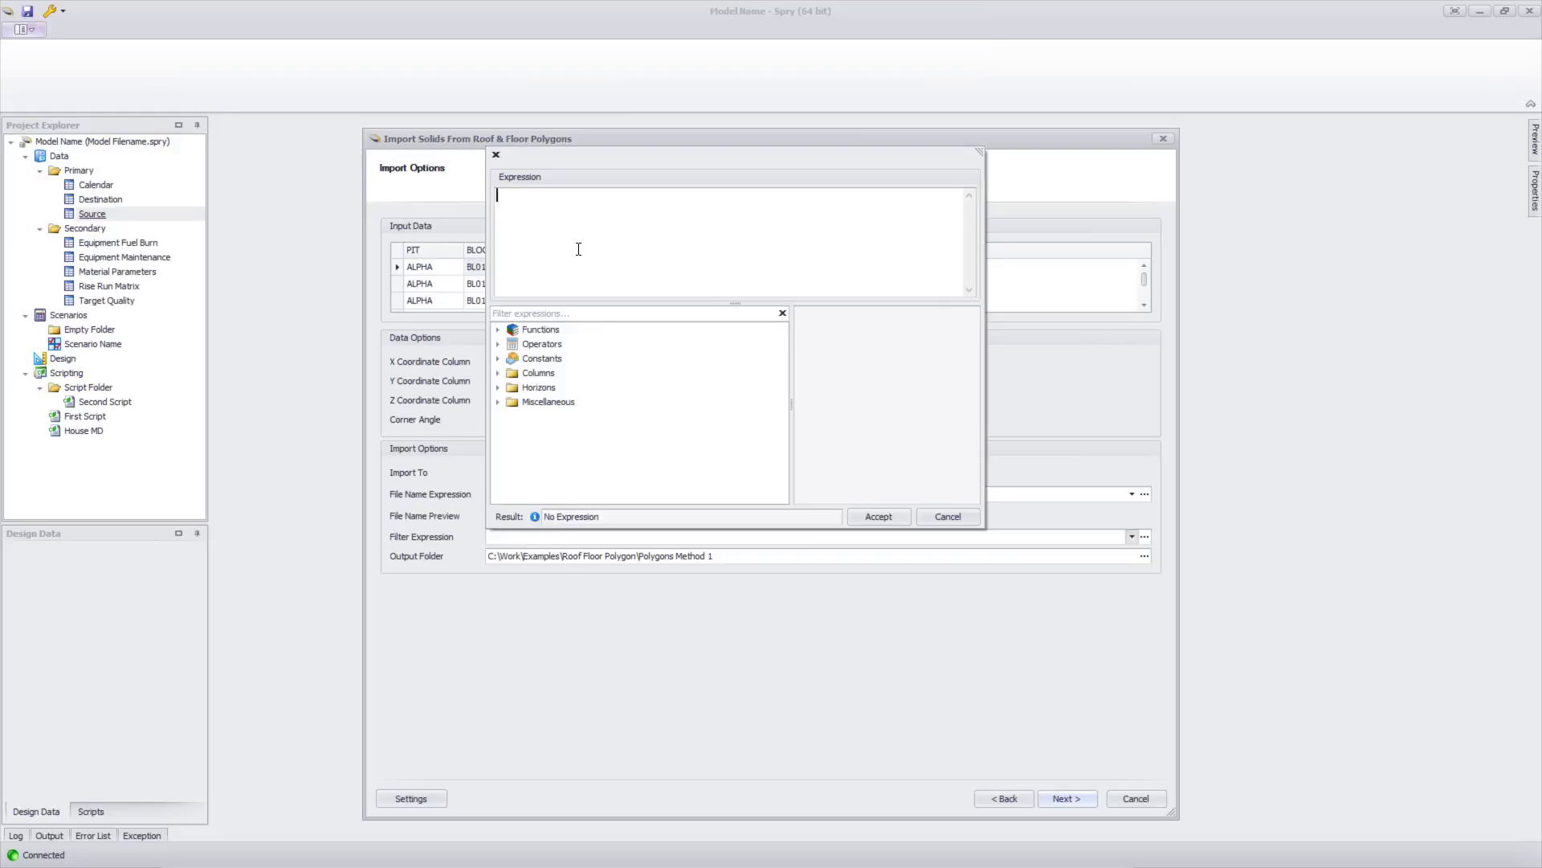
{"action": "left_click", "coordinate": [449, 536]}
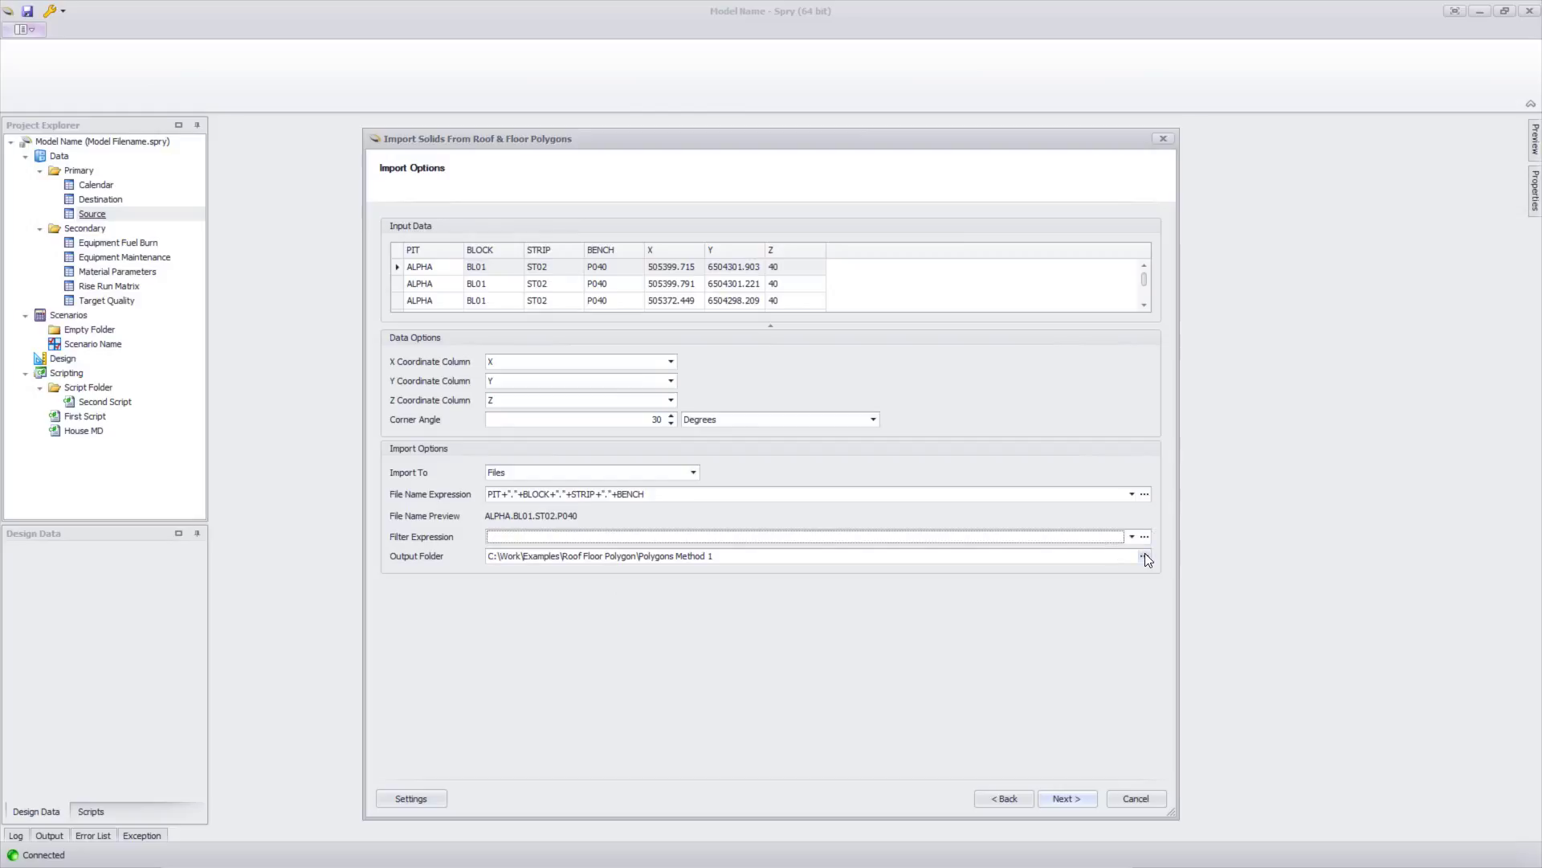
- Run the import, save the saved-files list as Import CSV, and open Import CSV.csv in Excel
{"action": "left_click", "coordinate": [1055, 799]}
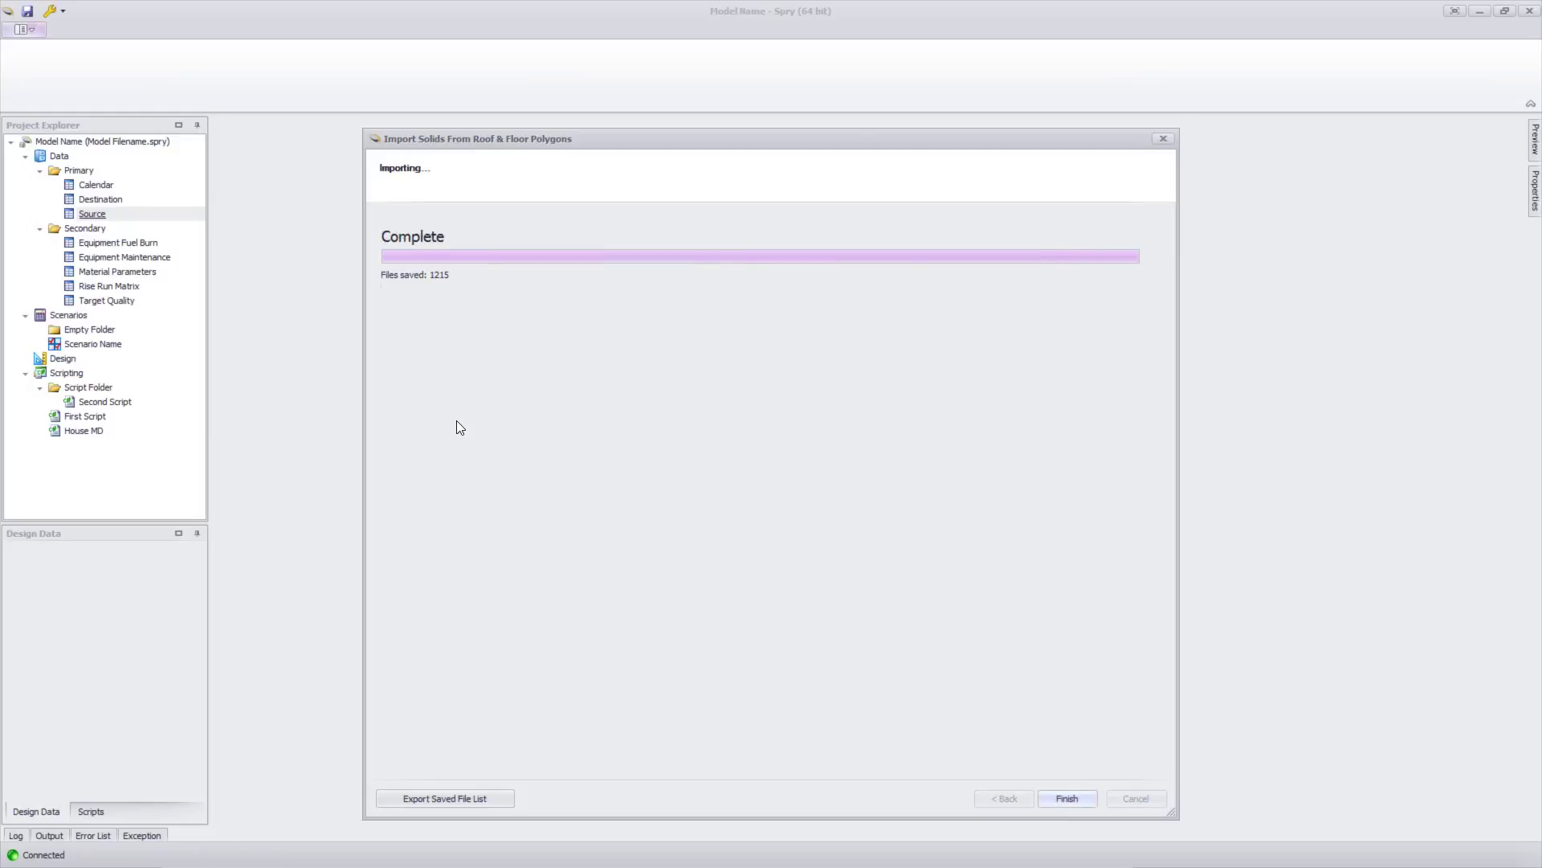
{"action": "left_click", "coordinate": [482, 798]}
{"action": "left_click", "coordinate": [212, 475]}
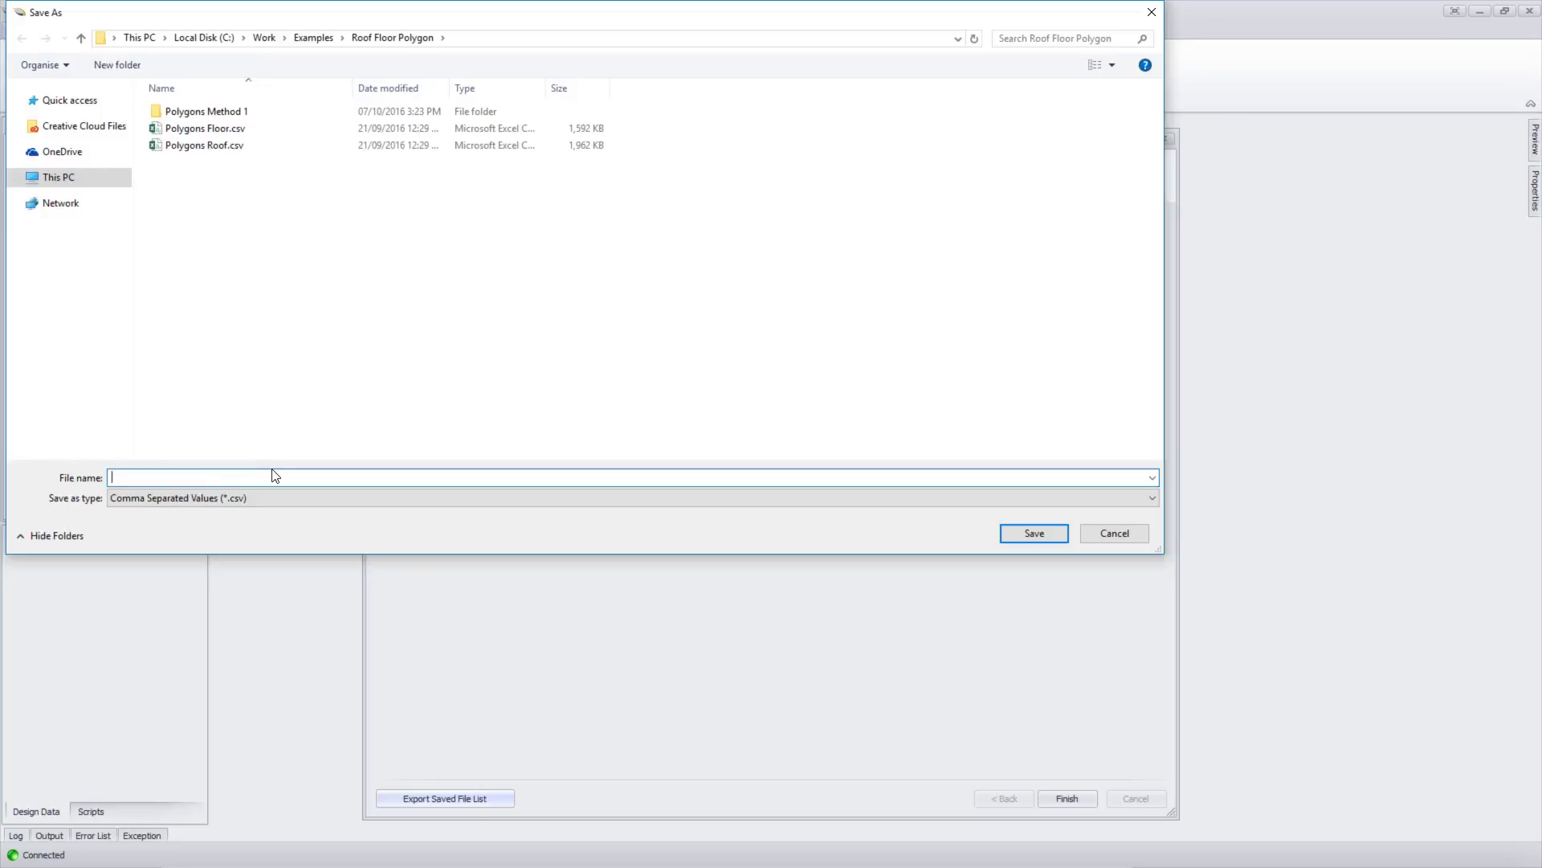
{"action": "type", "text": "Import CSV"}
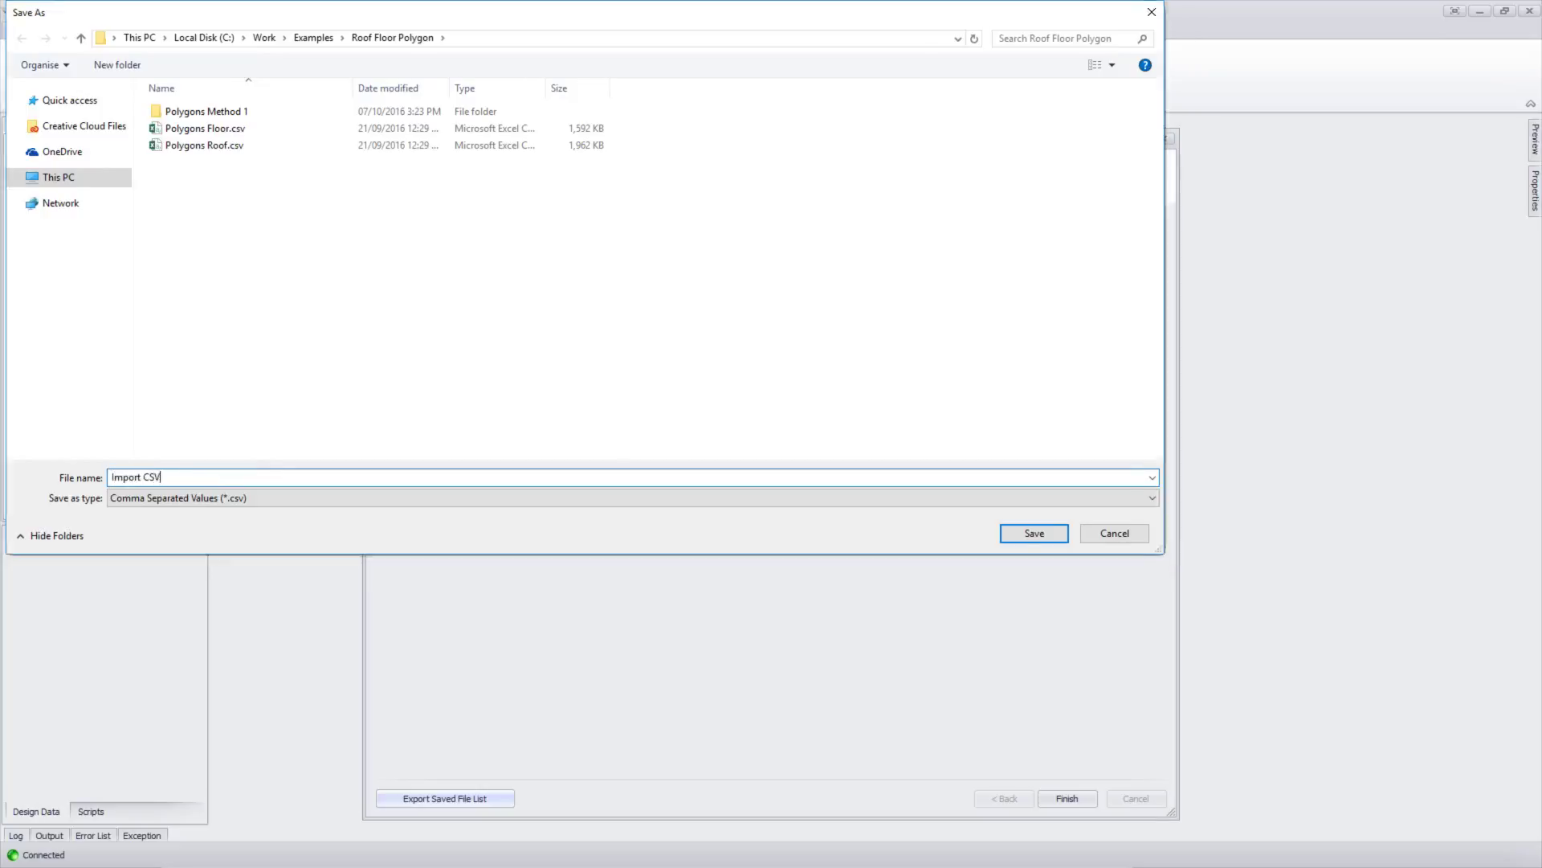
{"action": "key", "text": "Return"}
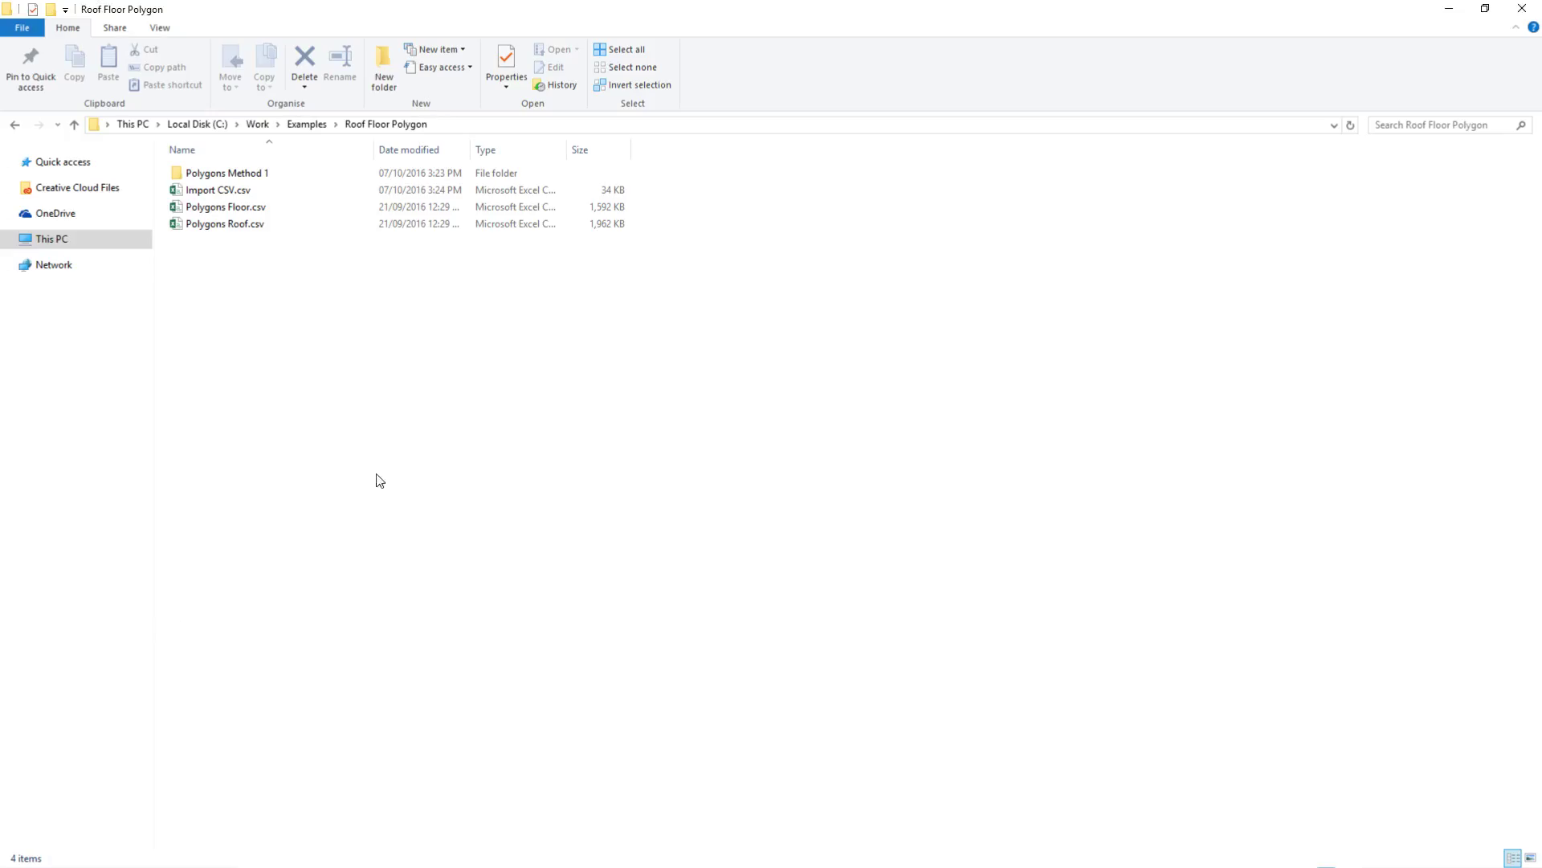
{"action": "left_click", "coordinate": [251, 190]}
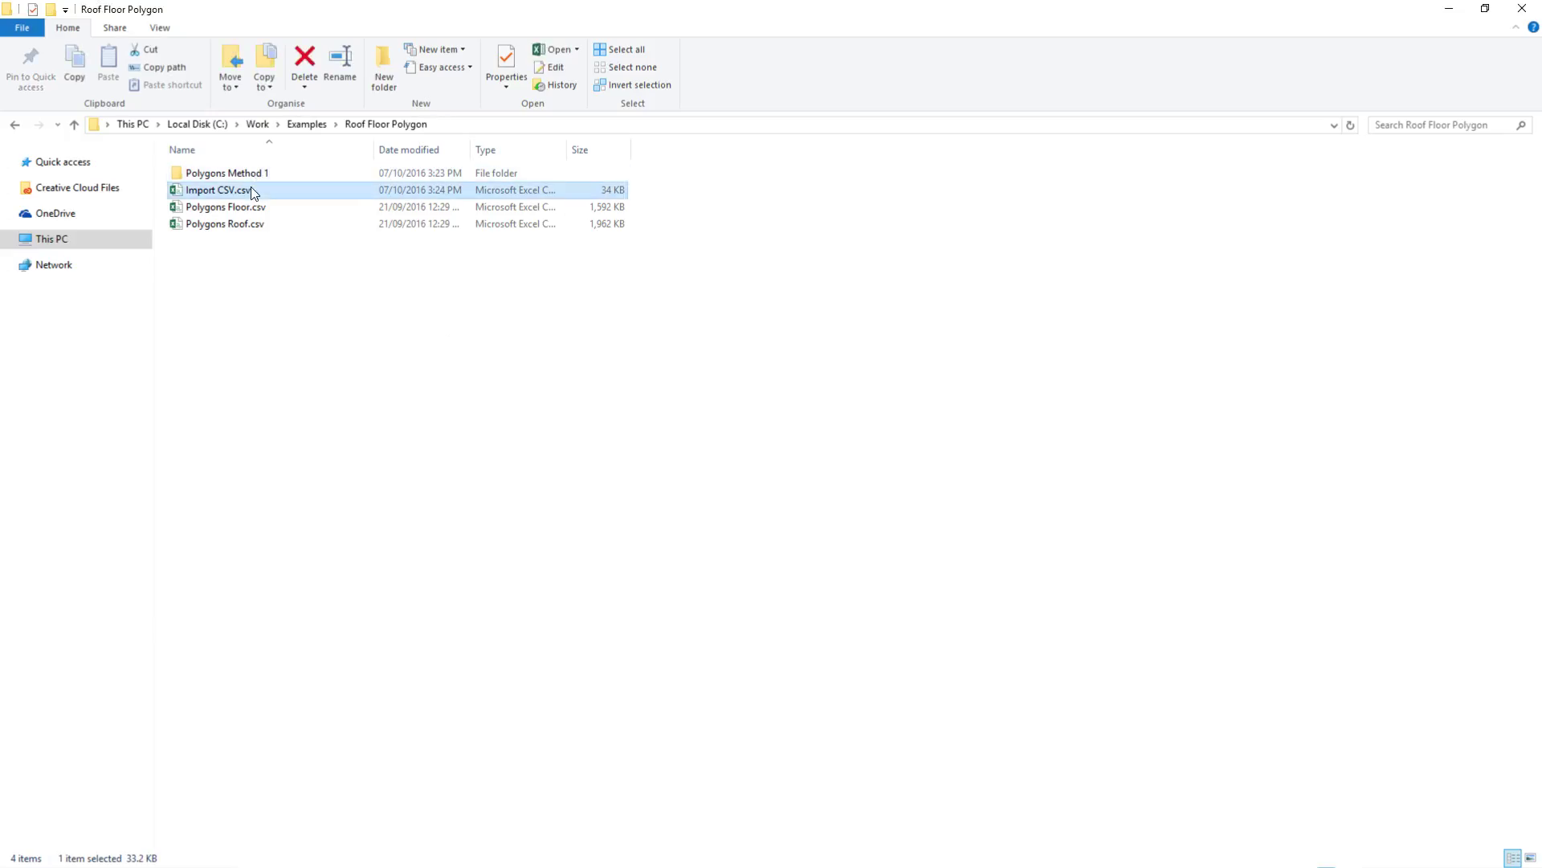
{"action": "double_click", "coordinate": [258, 207]}
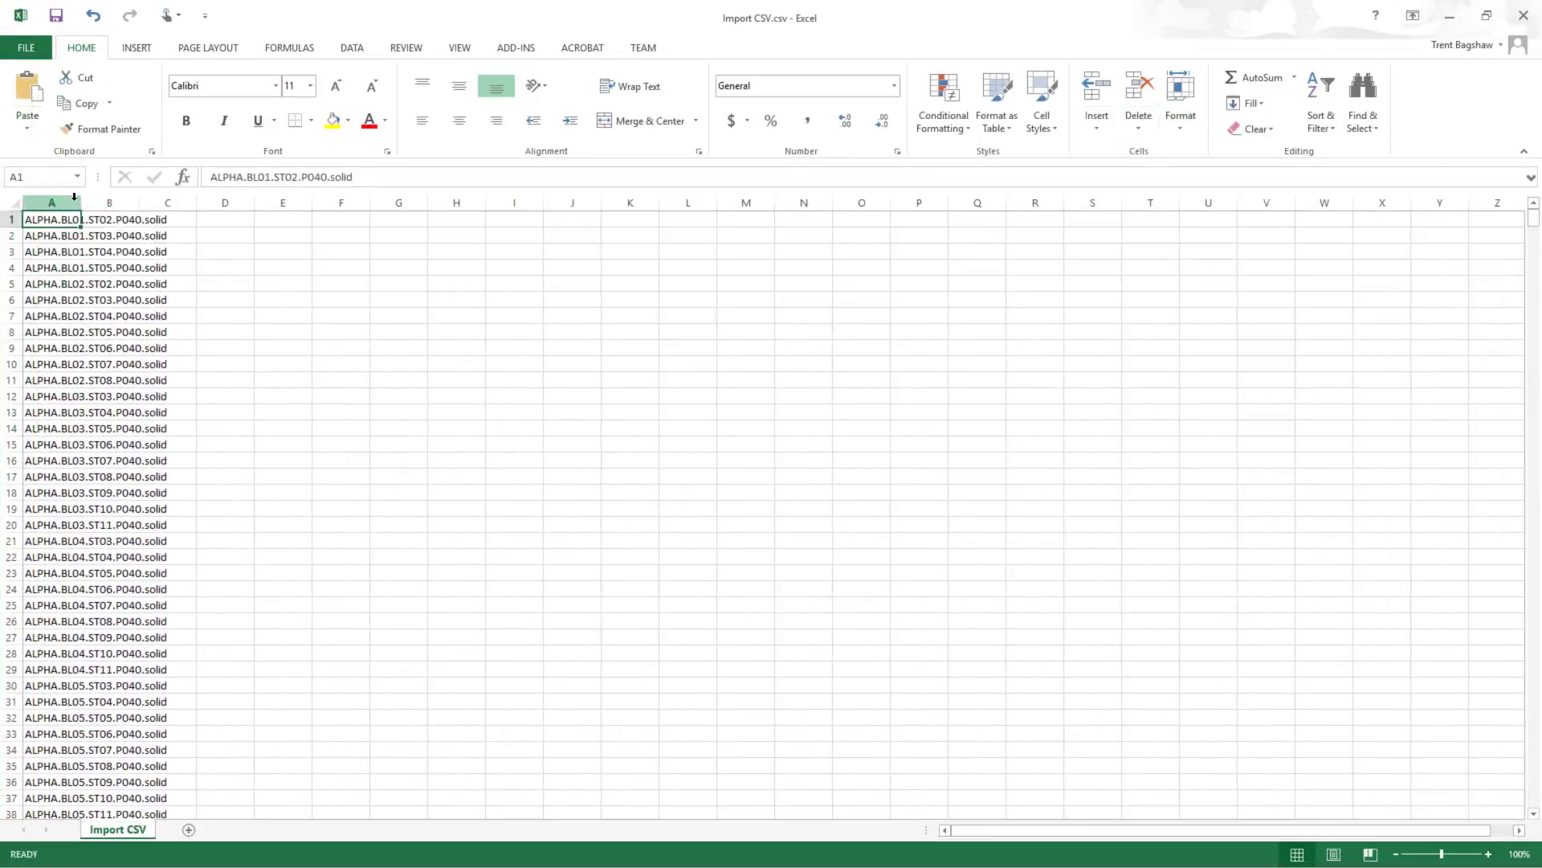
- Widen column A and copy the solid names into column B
{"action": "double_click", "coordinate": [81, 202]}
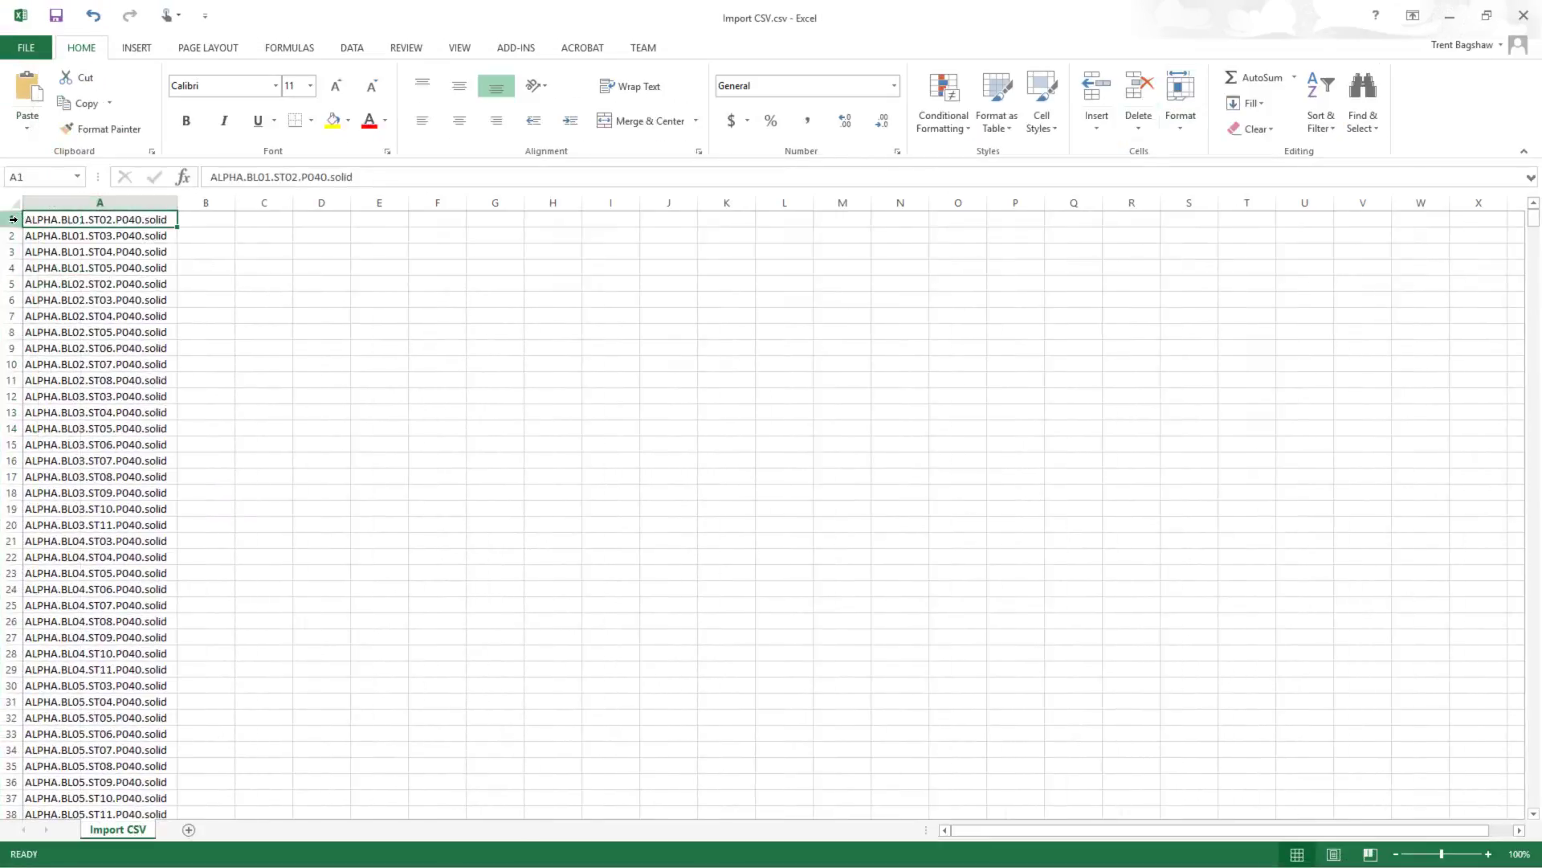
{"action": "left_click", "coordinate": [94, 202]}
{"action": "right_click", "coordinate": [94, 202]}
{"action": "left_click", "coordinate": [124, 231]}
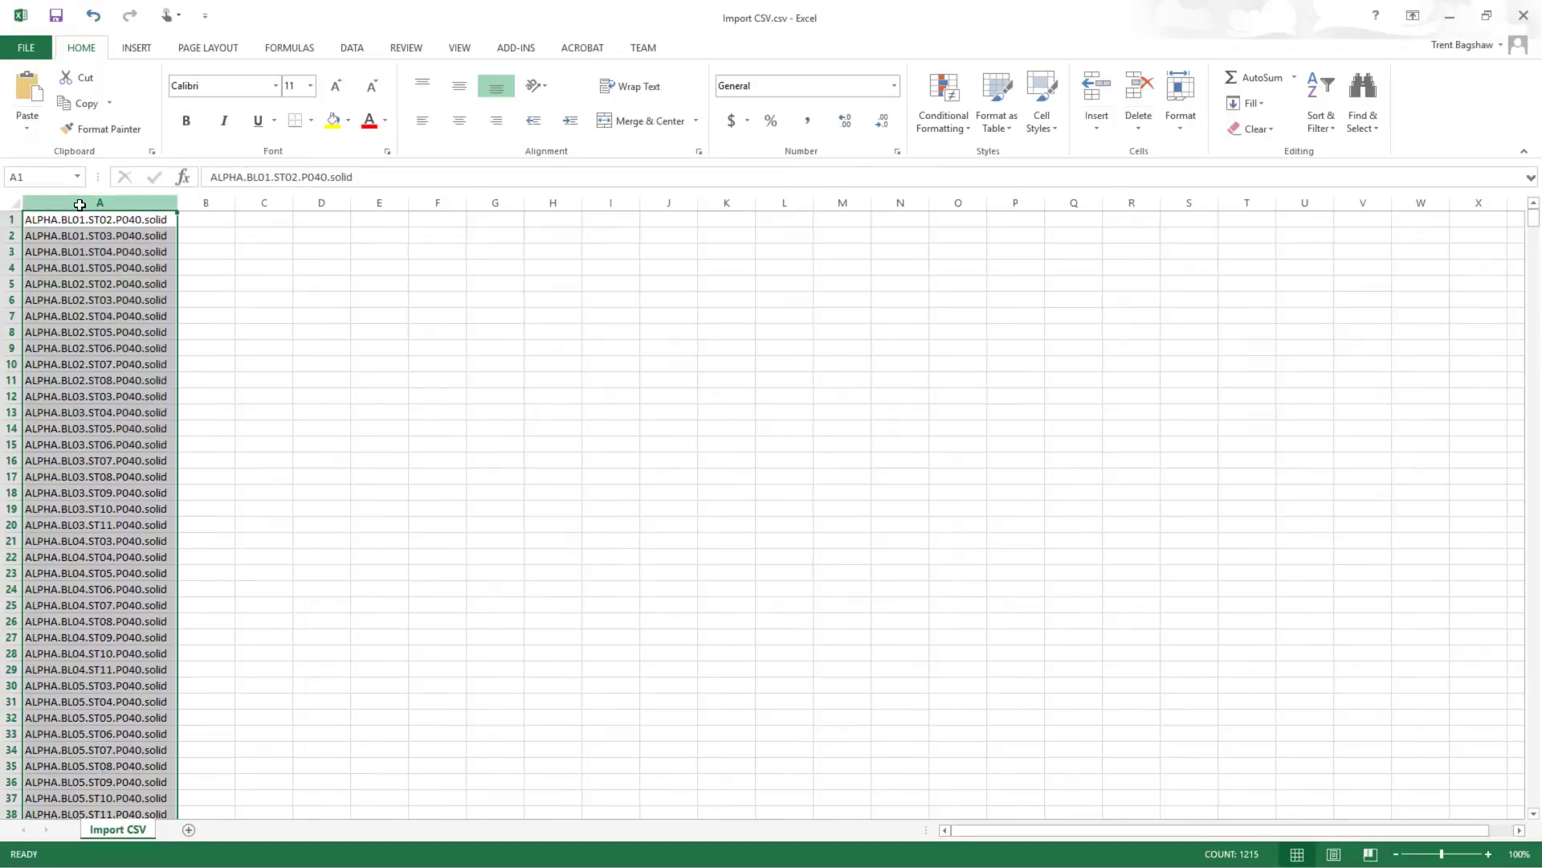
{"action": "left_click", "coordinate": [13, 218]}
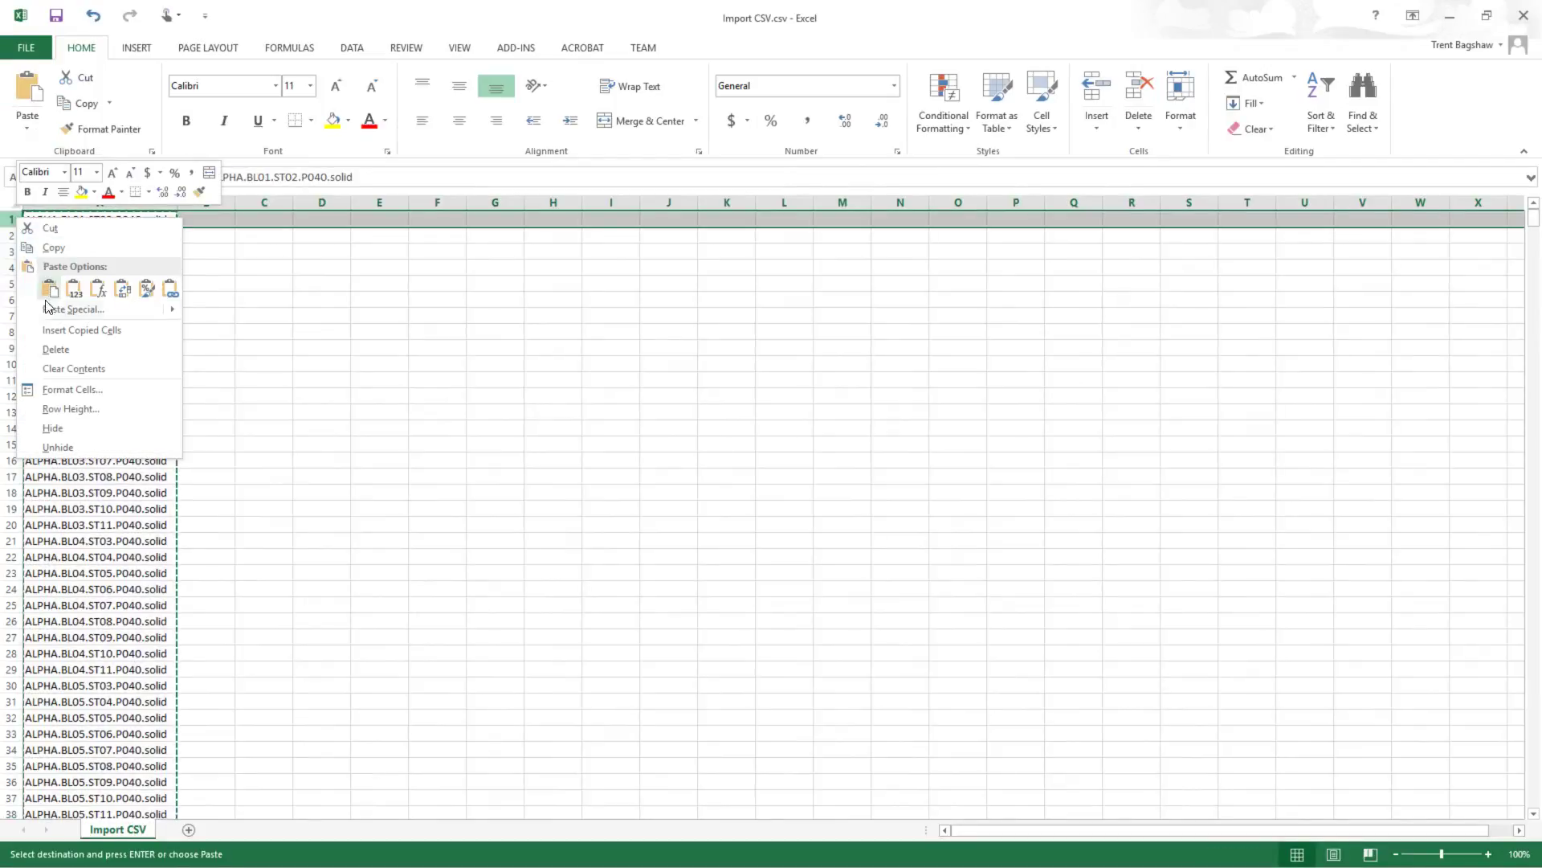
{"action": "key", "text": "Escape"}
{"action": "left_click", "coordinate": [207, 202]}
{"action": "key", "text": "ctrl+v"}
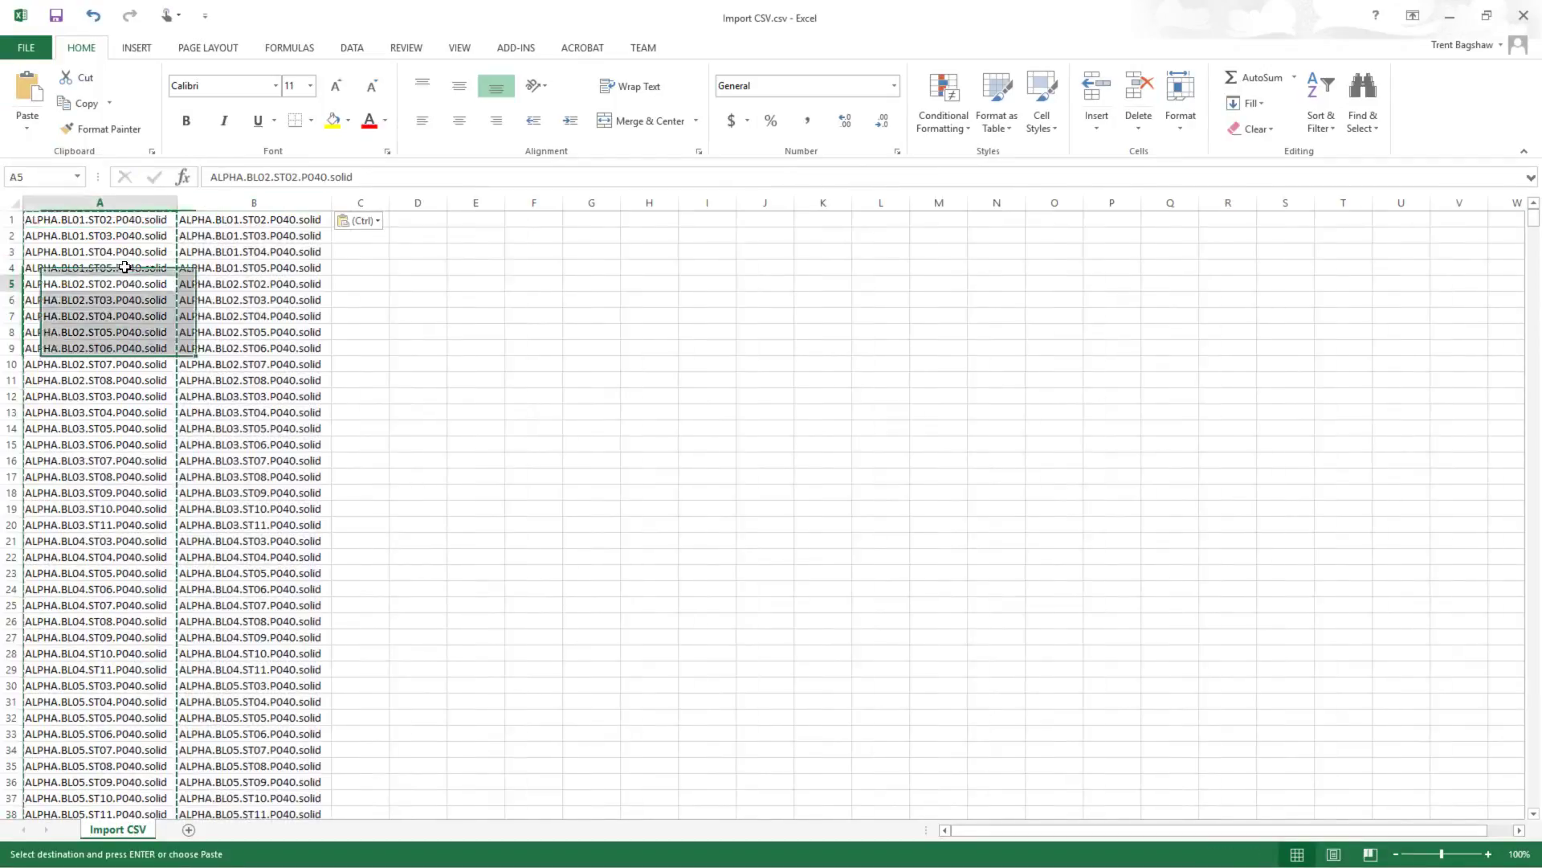
- Insert an empty row above the data and enter the header Solid in A1
{"action": "left_click", "coordinate": [12, 220]}
{"action": "right_click", "coordinate": [11, 220]}
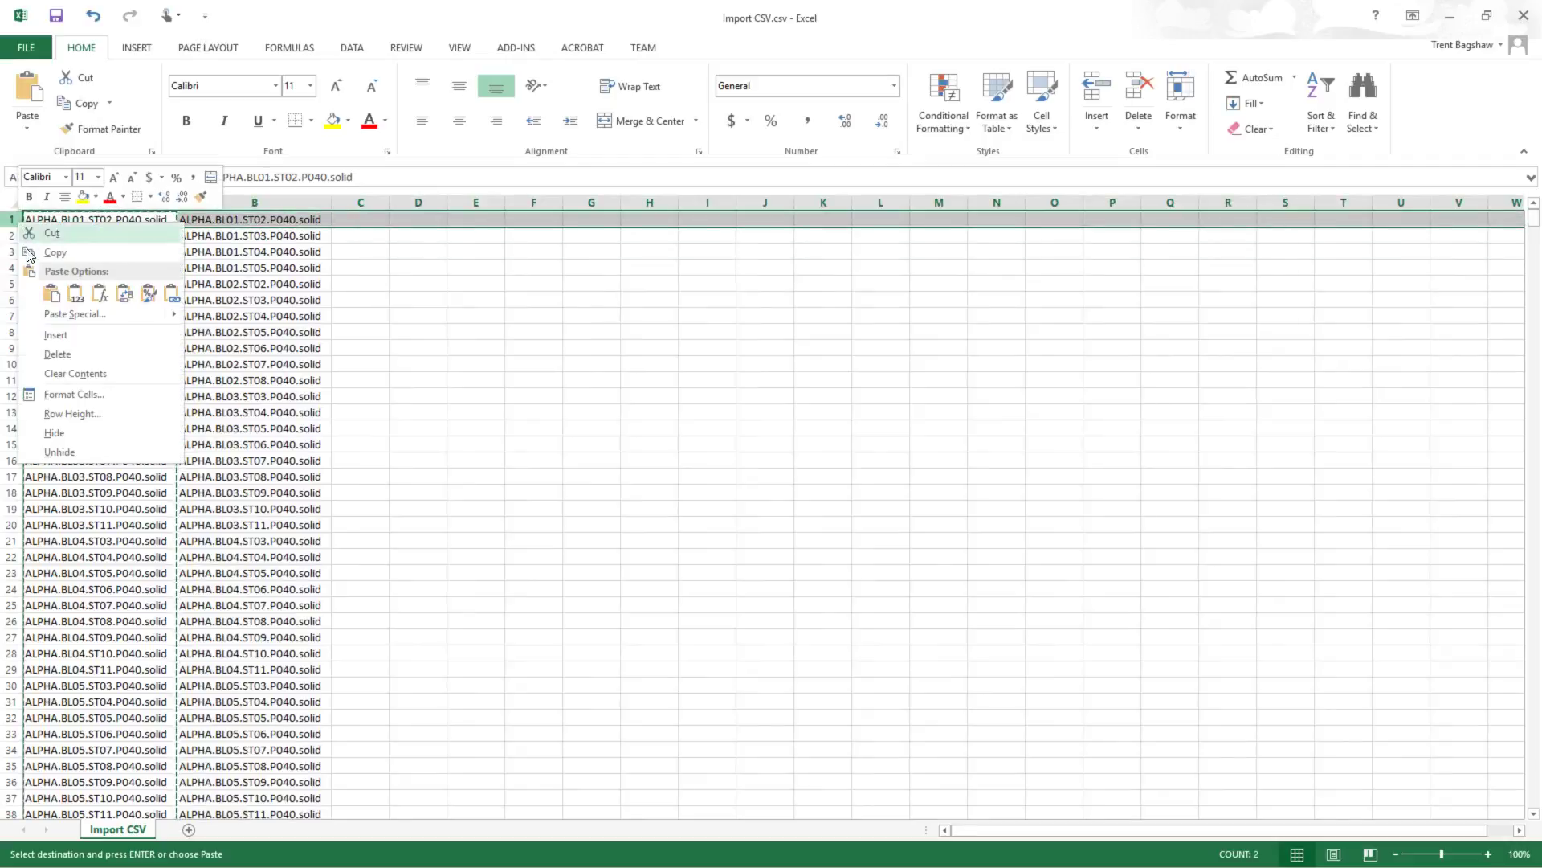
{"action": "left_click", "coordinate": [56, 334]}
{"action": "left_click", "coordinate": [100, 219]}
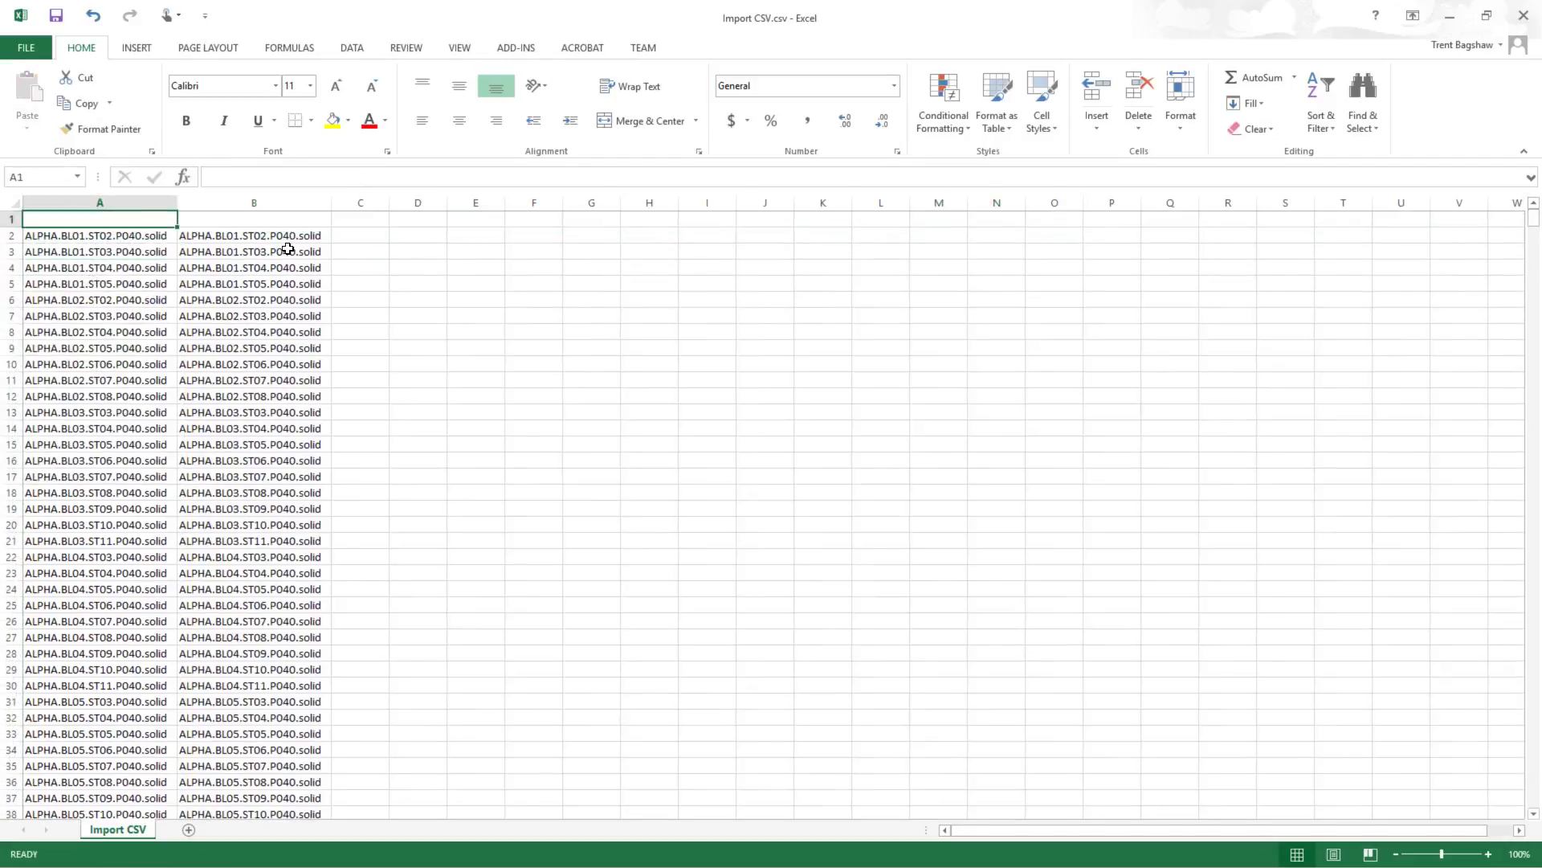
{"action": "type", "text": "Solid"}
{"action": "key", "text": "Return"}
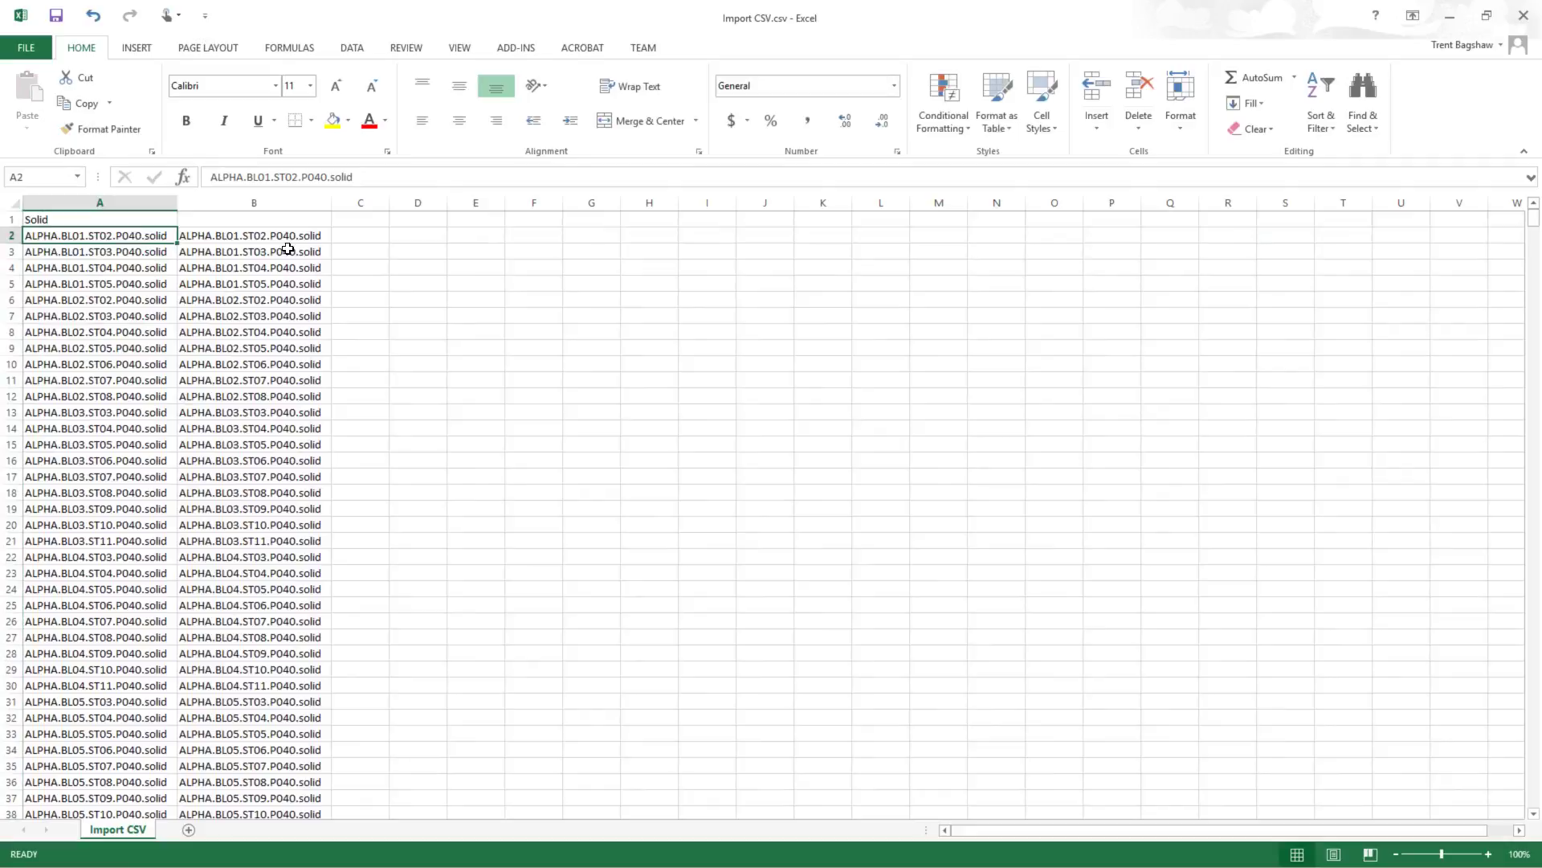
{"action": "key", "text": "Right"}
{"action": "key", "text": "Up"}
- Split column B at the '.' delimiter with Text to Columns and delete the redundant column F
{"action": "left_click", "coordinate": [310, 202]}
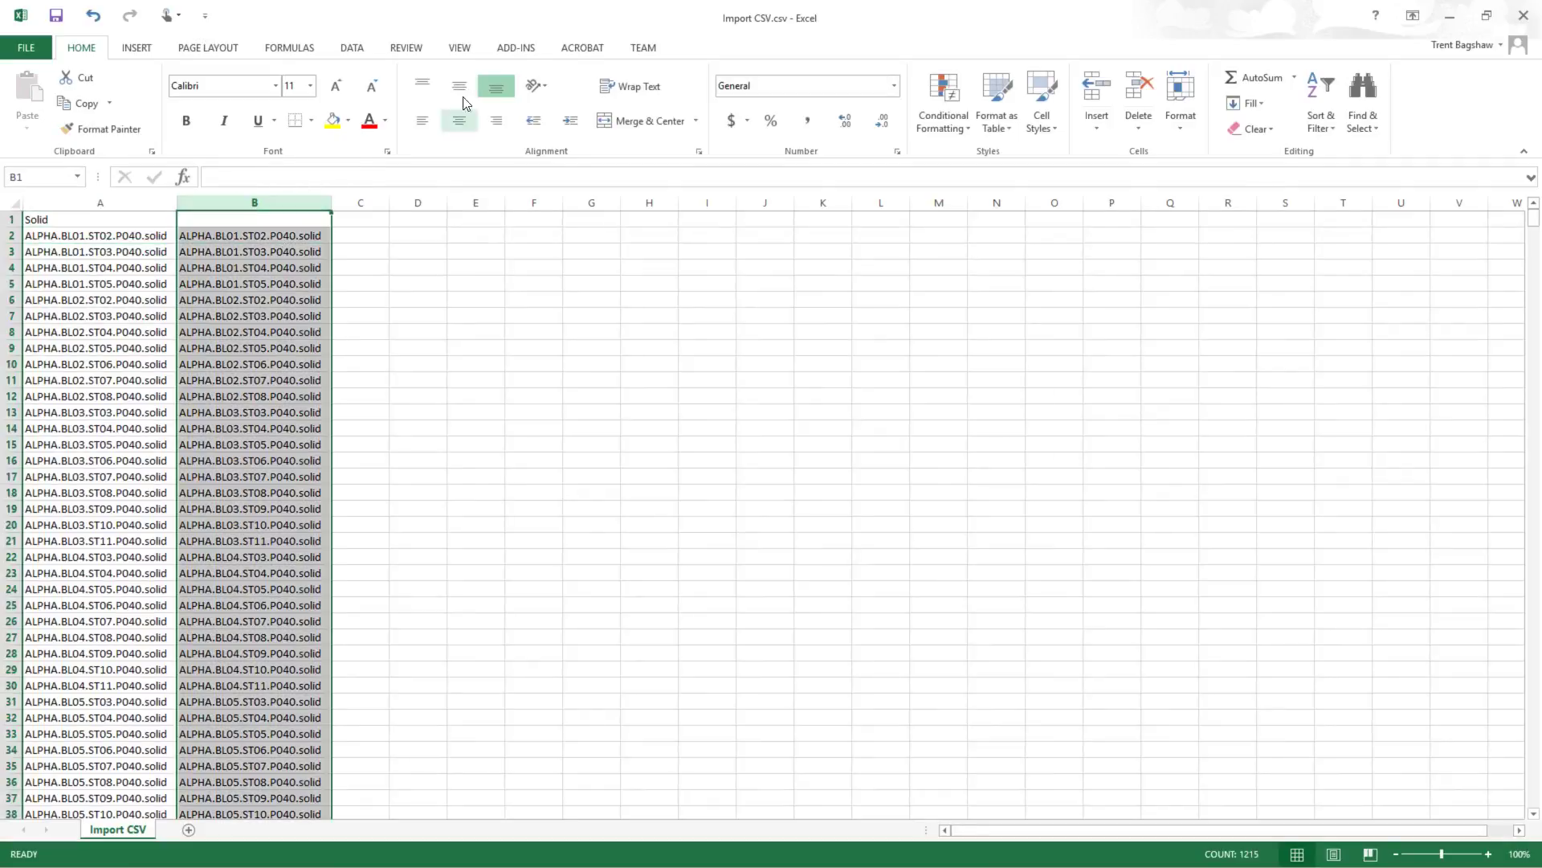
{"action": "left_click", "coordinate": [363, 48]}
{"action": "left_click", "coordinate": [655, 100]}
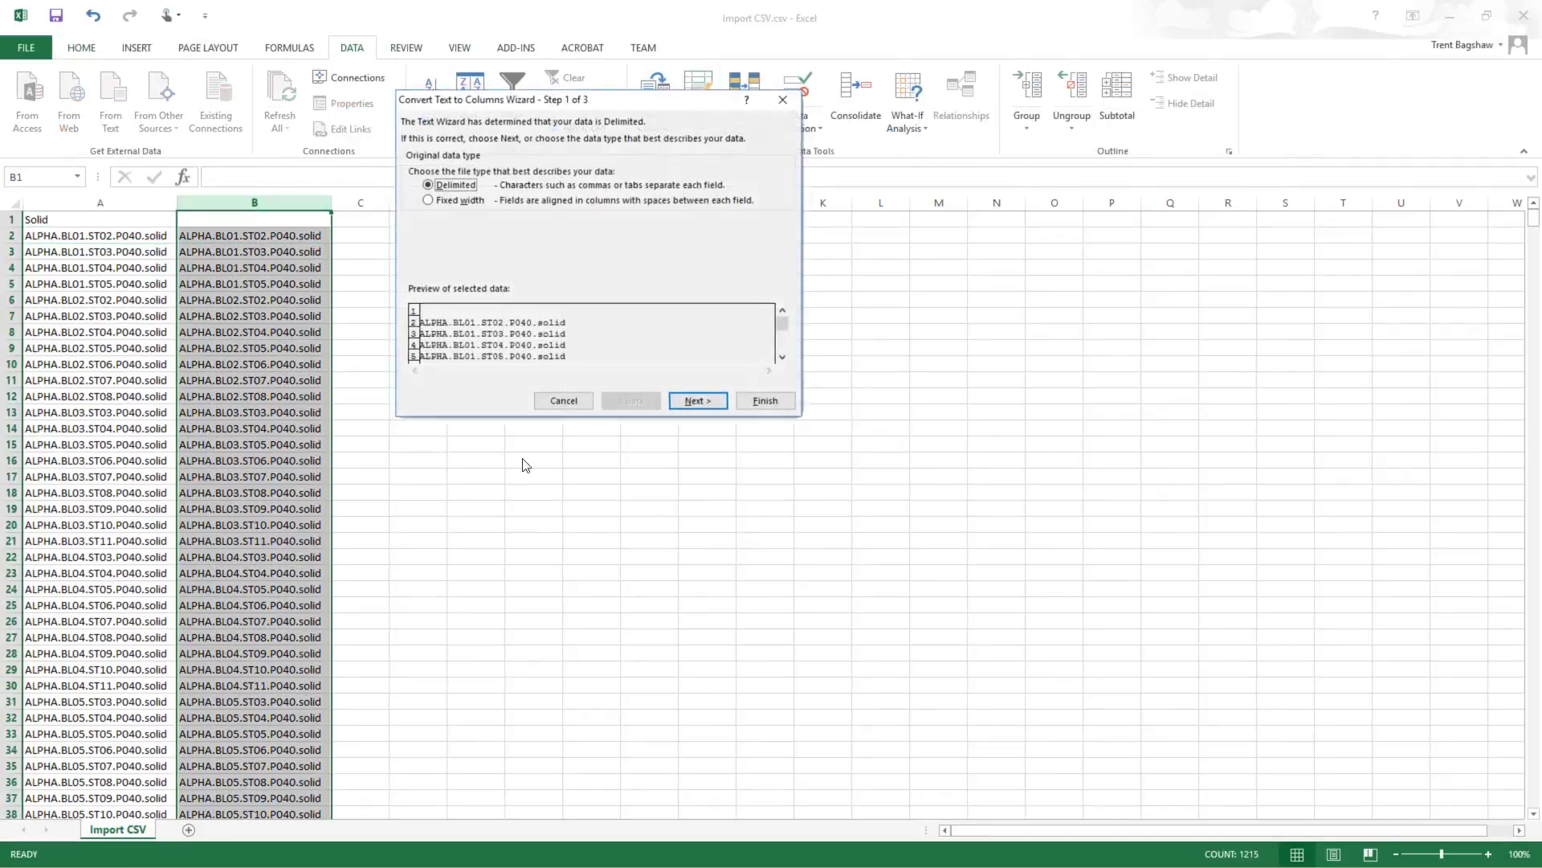
{"action": "left_click", "coordinate": [698, 401]}
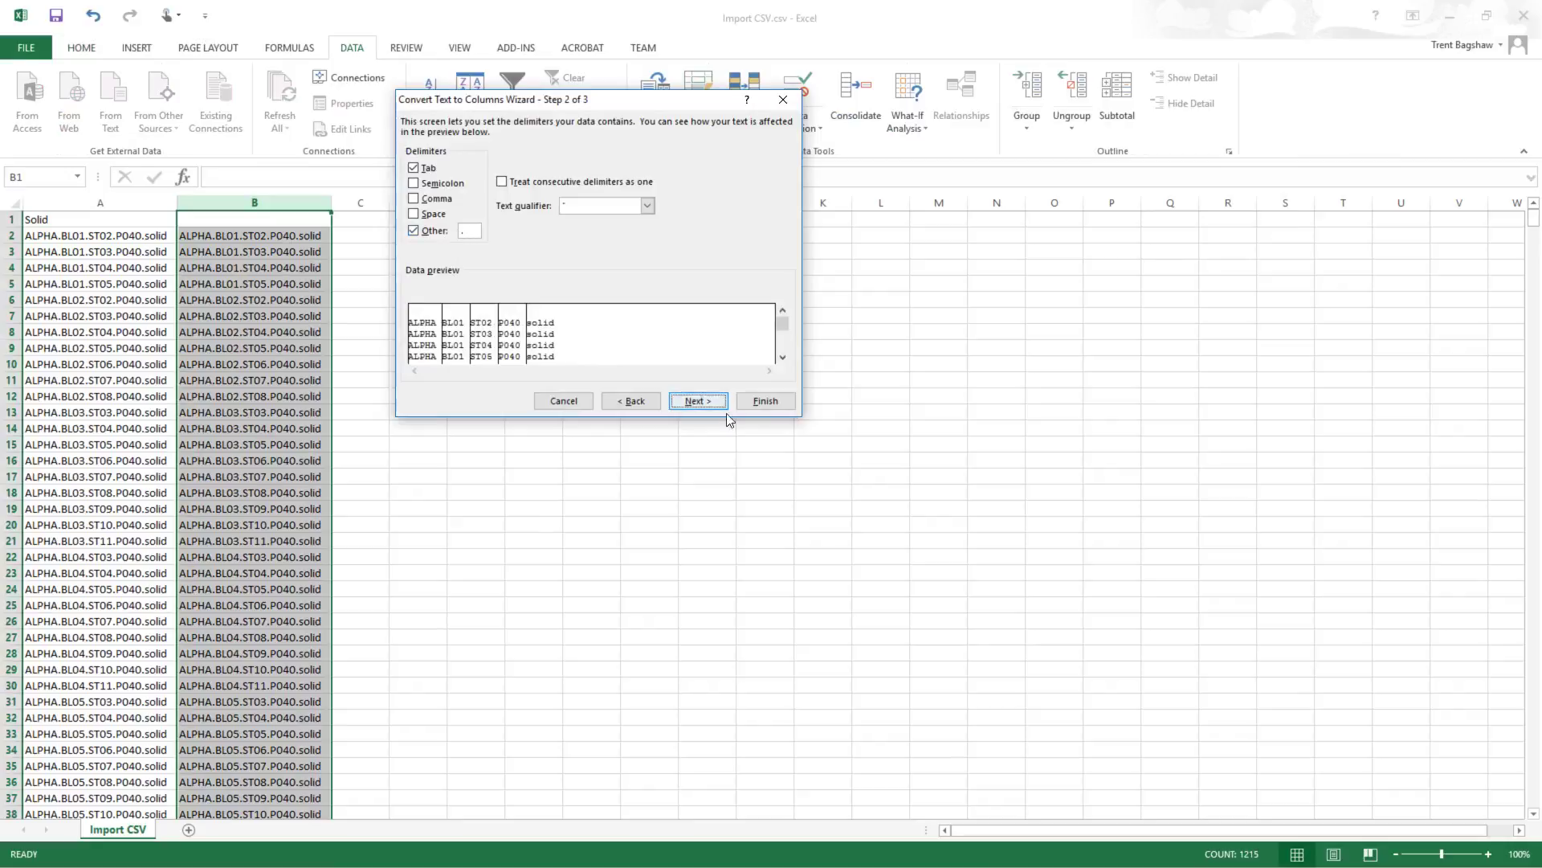
{"action": "left_click", "coordinate": [764, 401]}
{"action": "left_click", "coordinate": [533, 202]}
{"action": "right_click", "coordinate": [535, 203]}
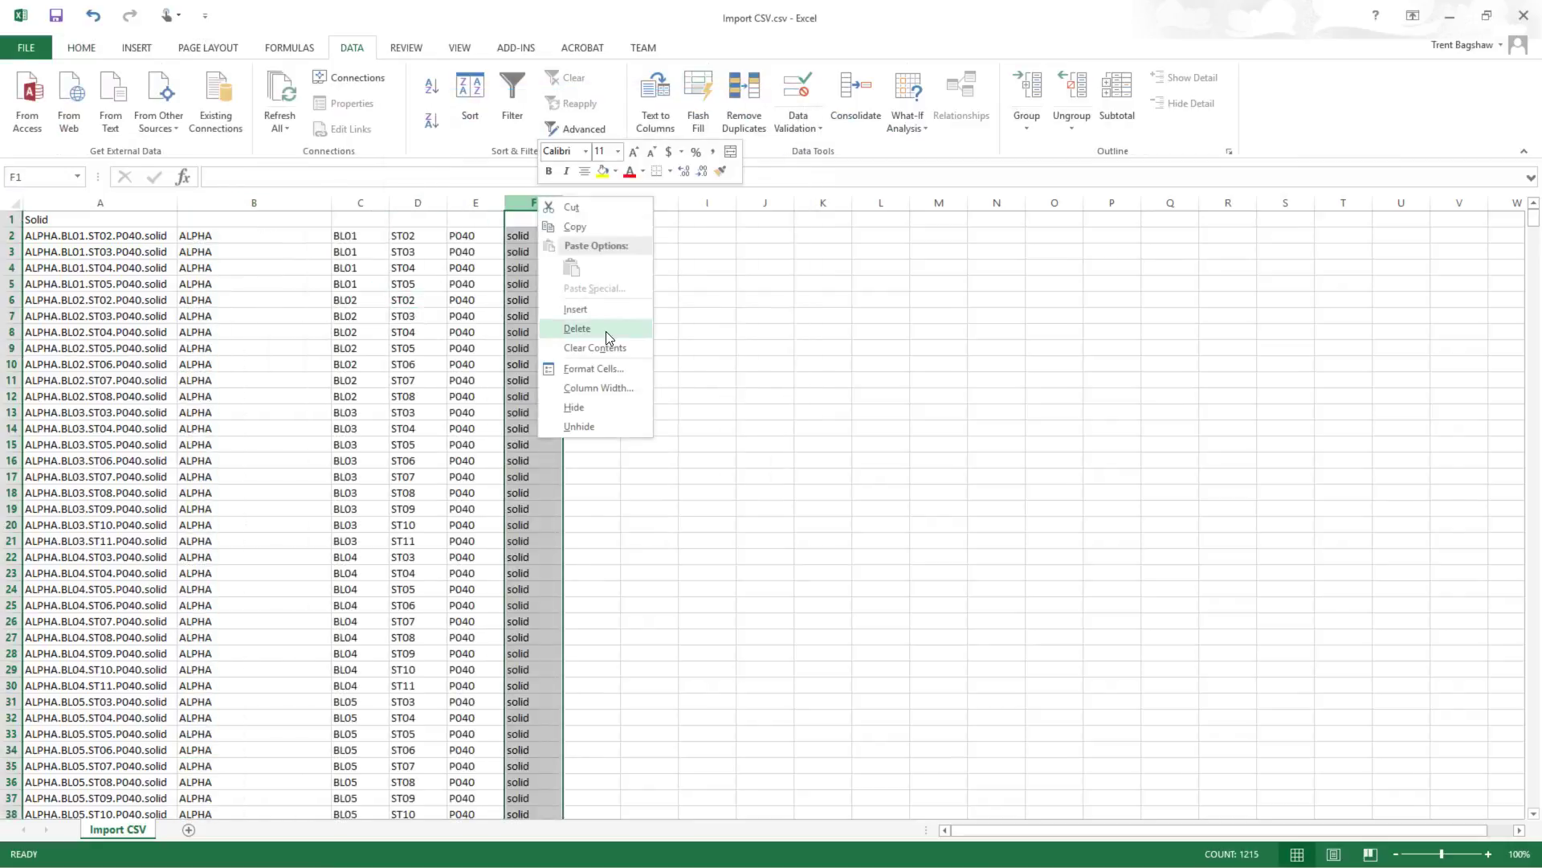
{"action": "left_click", "coordinate": [607, 330]}
- Enter headers Pit, Block, Strip and Bench in B1:E1, then minimize the workbook
{"action": "left_click", "coordinate": [226, 218]}
{"action": "type", "text": "Pit"}
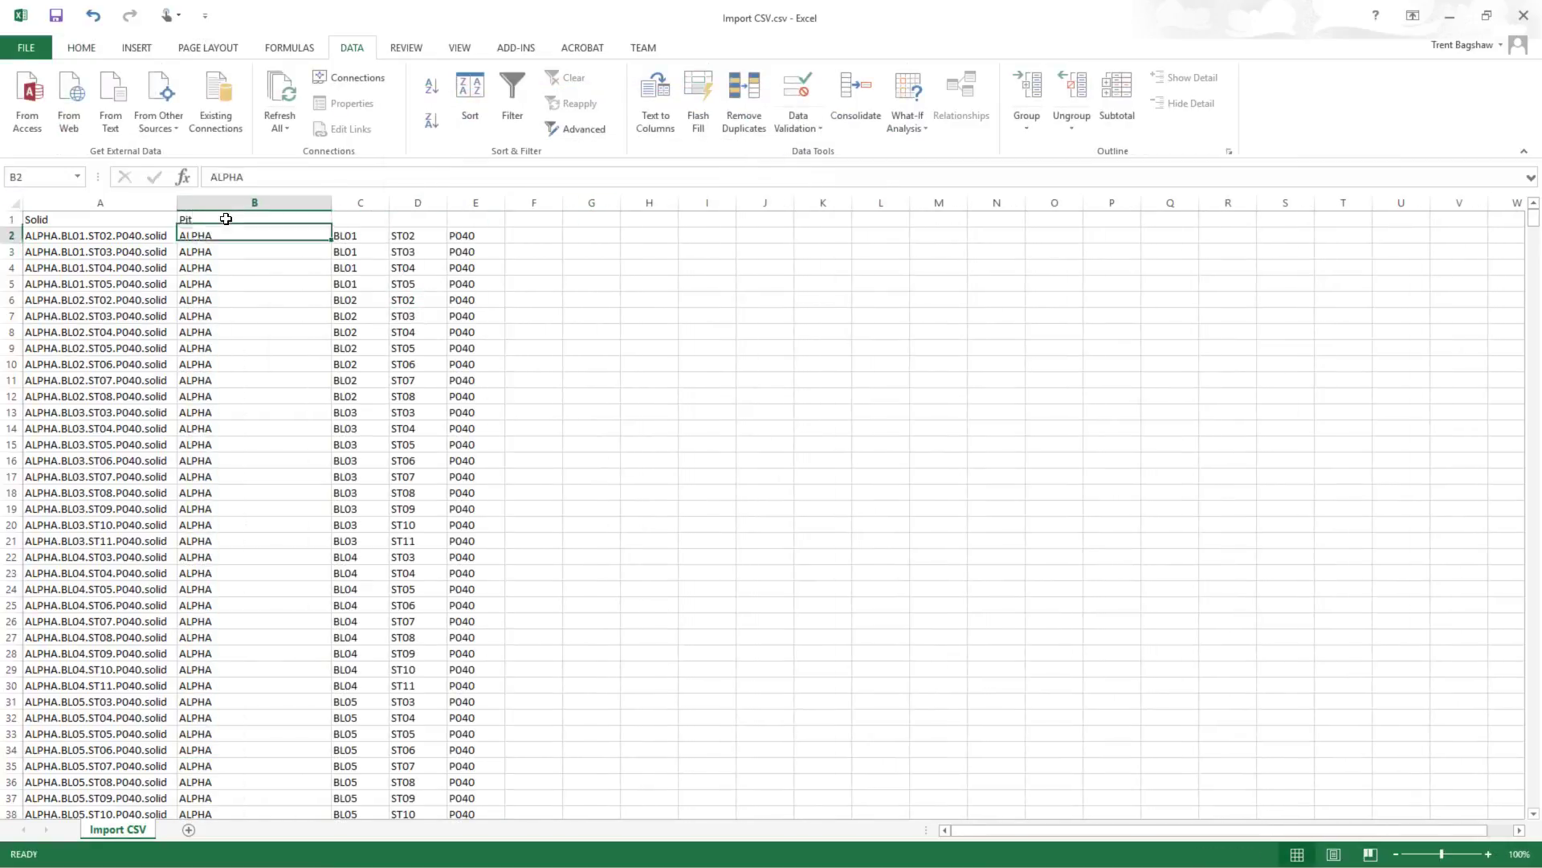
{"action": "key", "text": "Tab"}
{"action": "type", "text": "Strip"}
{"action": "key", "text": "BackSpace"}
{"action": "key", "text": "BackSpace"}
{"action": "key", "text": "BackSpace"}
{"action": "key", "text": "BackSpace"}
{"action": "key", "text": "BackSpace"}
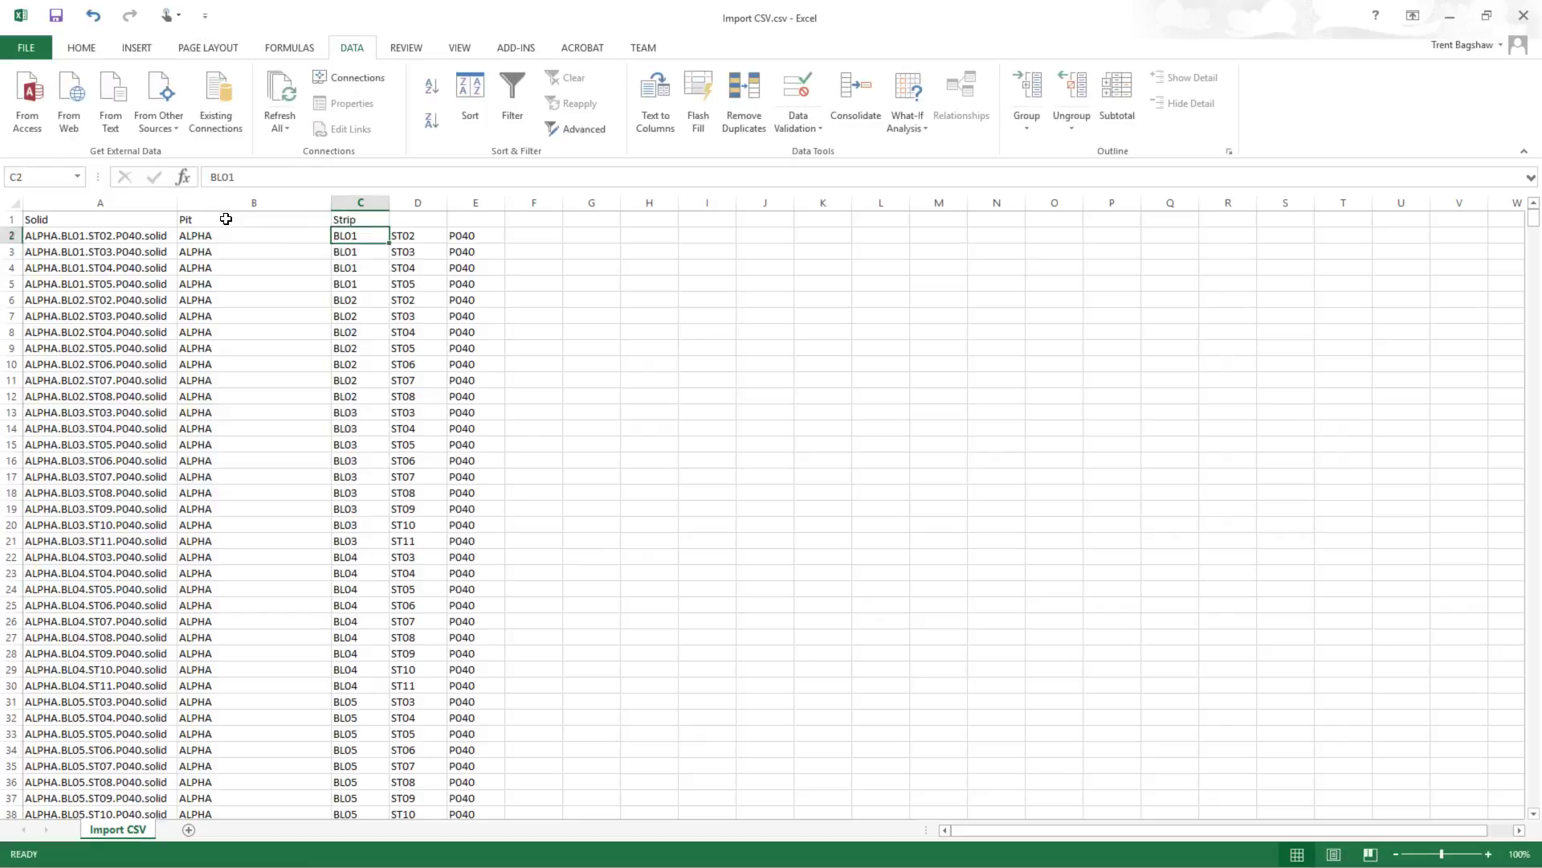
{"action": "type", "text": "Block"}
{"action": "key", "text": "Tab"}
{"action": "type", "text": "Str"}
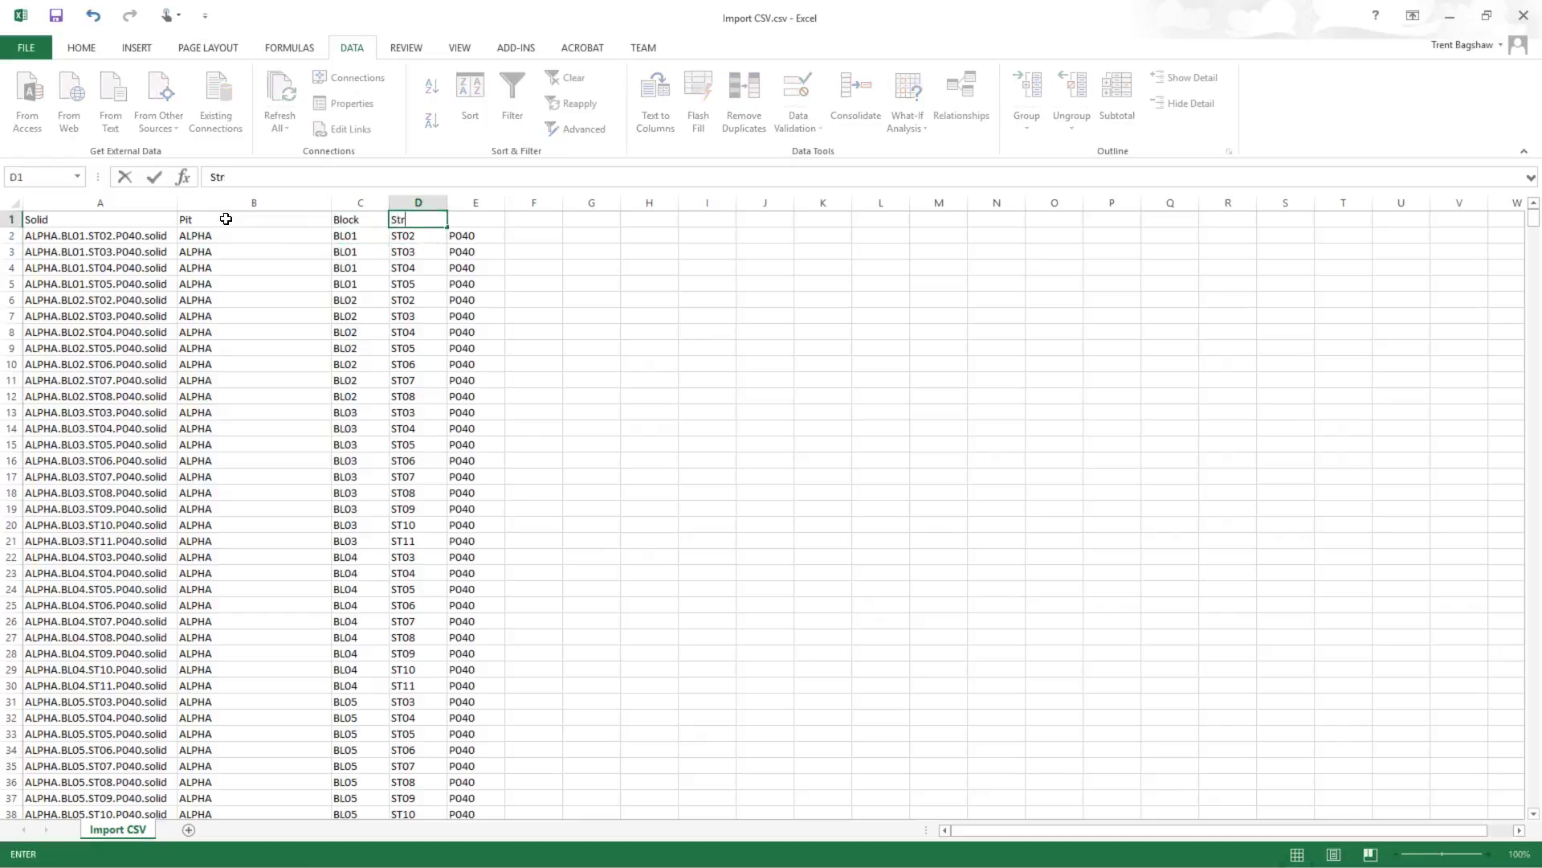
{"action": "key", "text": "Tab"}
{"action": "type", "text": "Bench"}
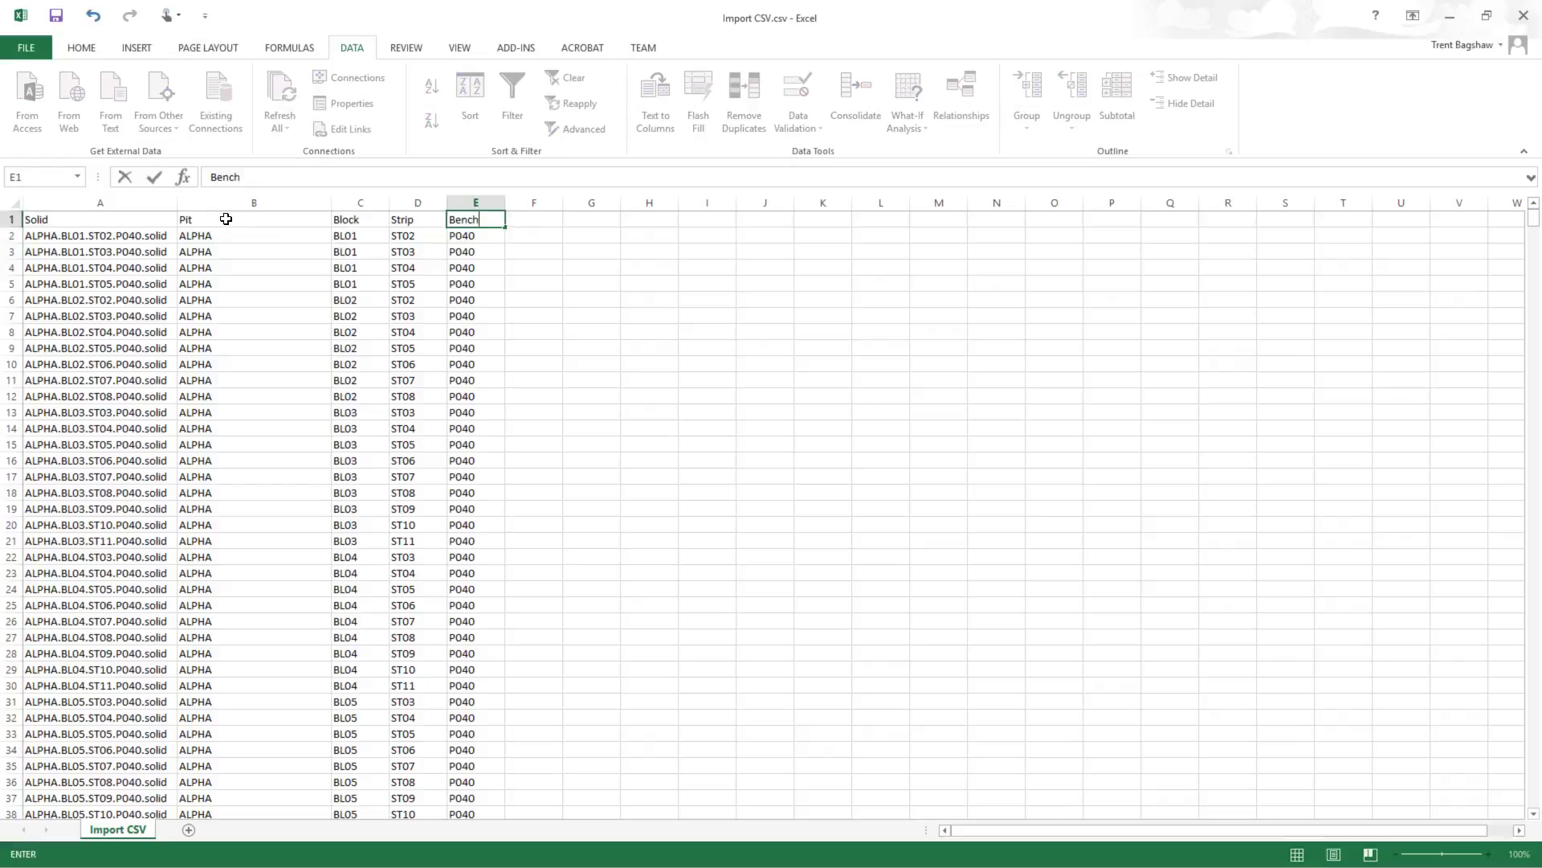
{"action": "key", "text": "Return"}
{"action": "left_click", "coordinate": [213, 283]}
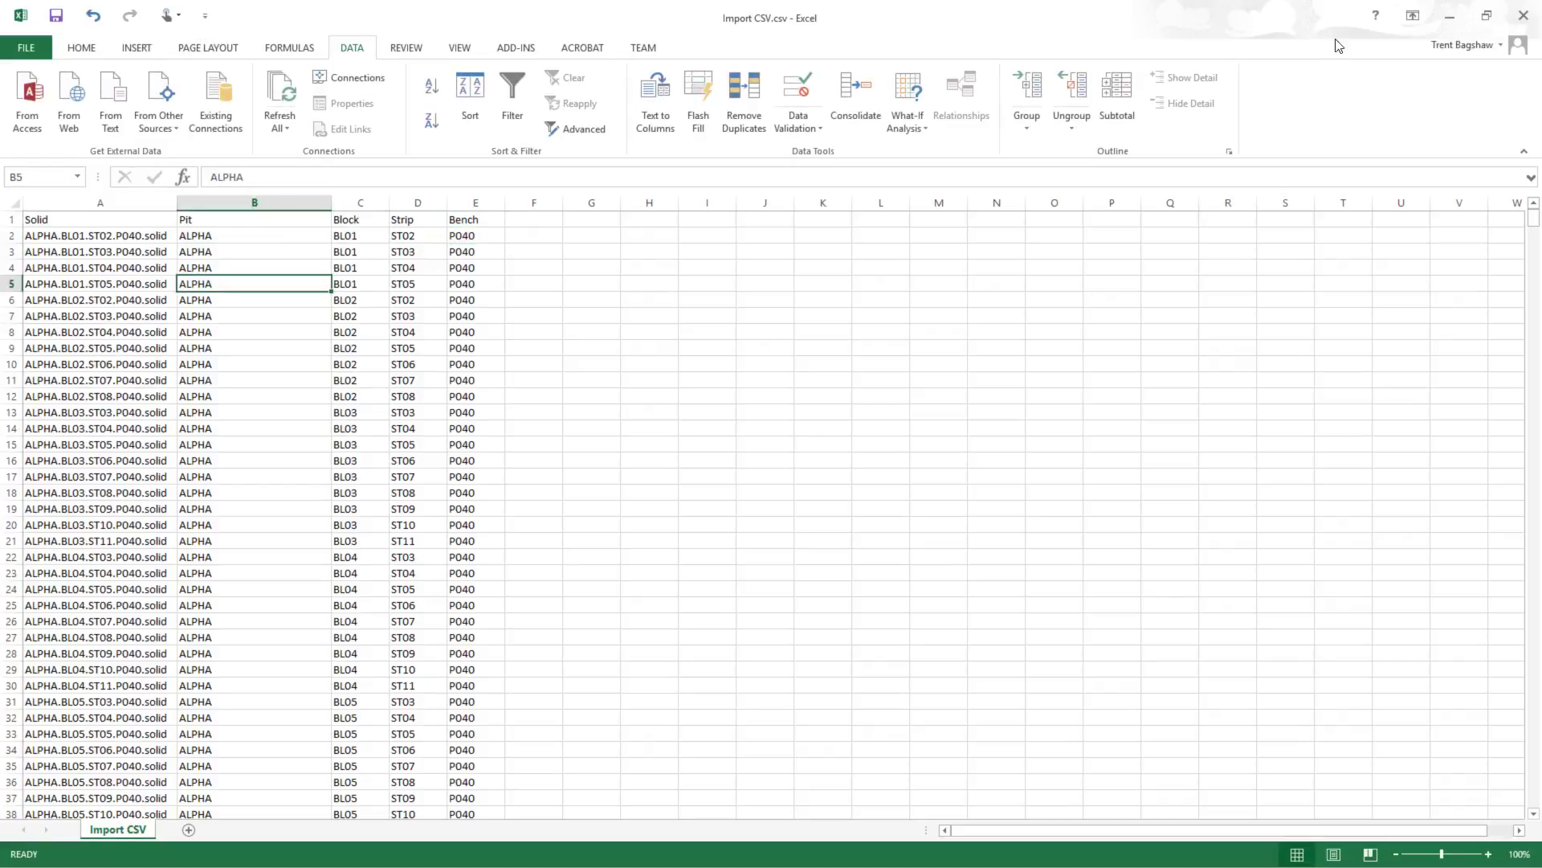
{"action": "left_click", "coordinate": [1456, 23]}
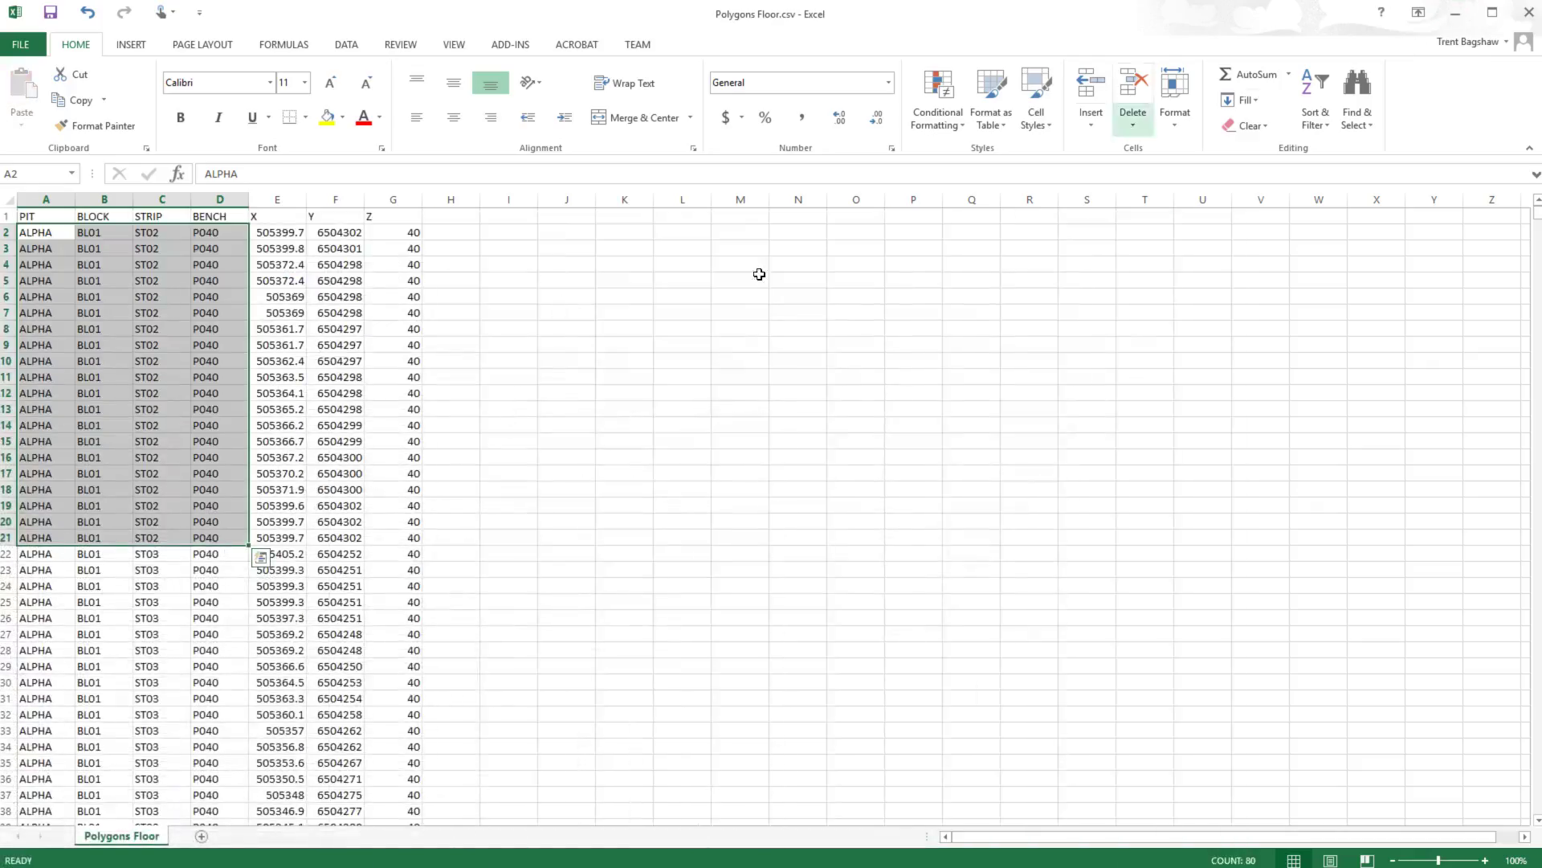
- Minimize the Polygons Floor workbook and Finish the completed import in Spry
{"action": "left_click", "coordinate": [1451, 15]}
{"action": "left_click", "coordinate": [474, 351]}
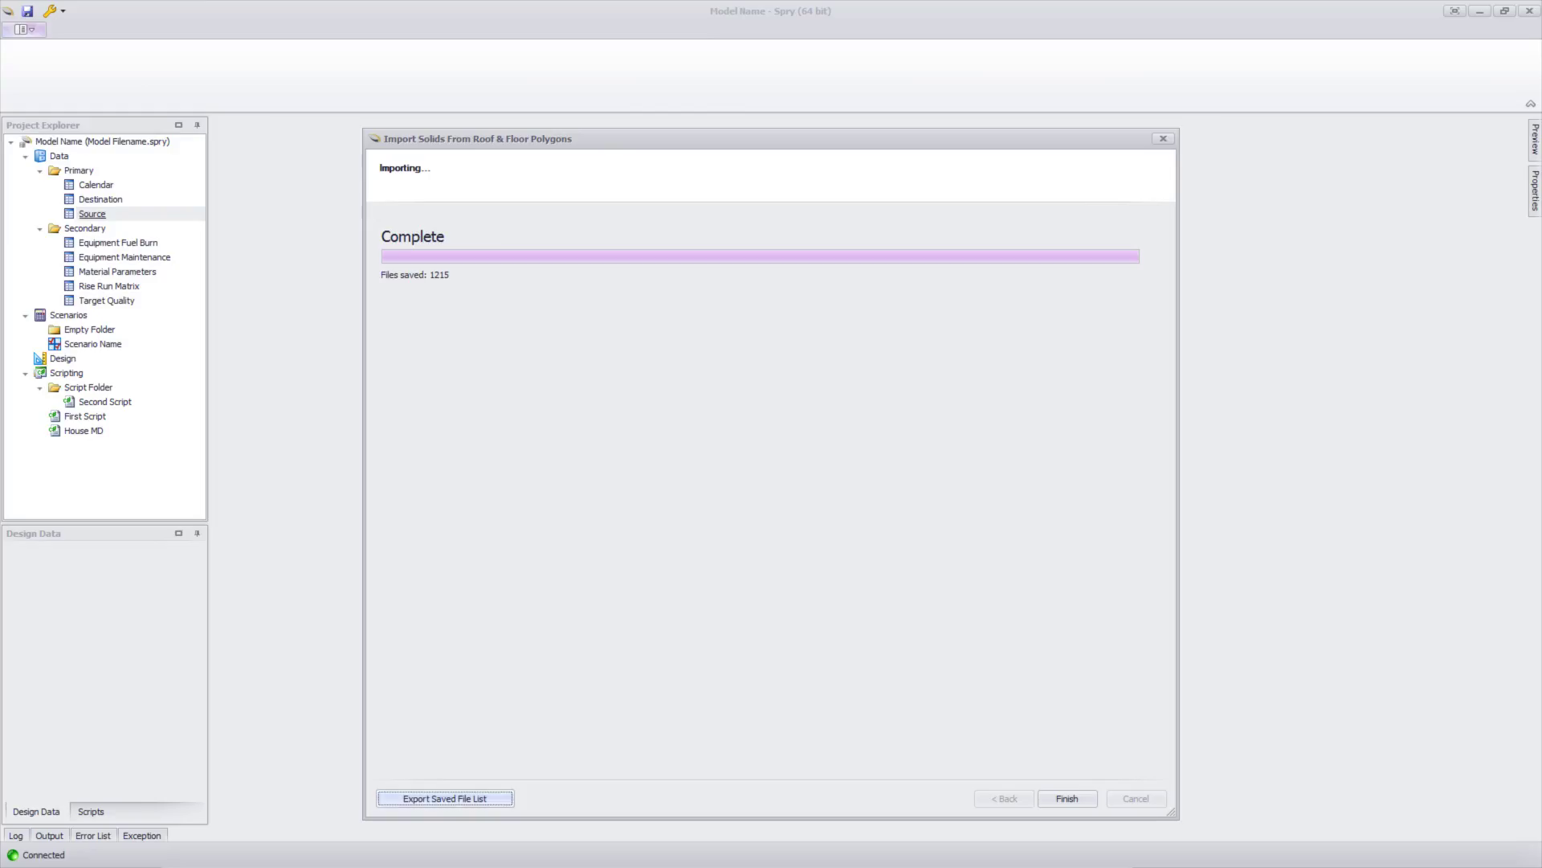
{"action": "left_click", "coordinate": [1045, 799]}
- Start a new From Roof & Floor Polygons solids import into Source and pick Polygons Roof.csv
{"action": "right_click", "coordinate": [76, 207]}
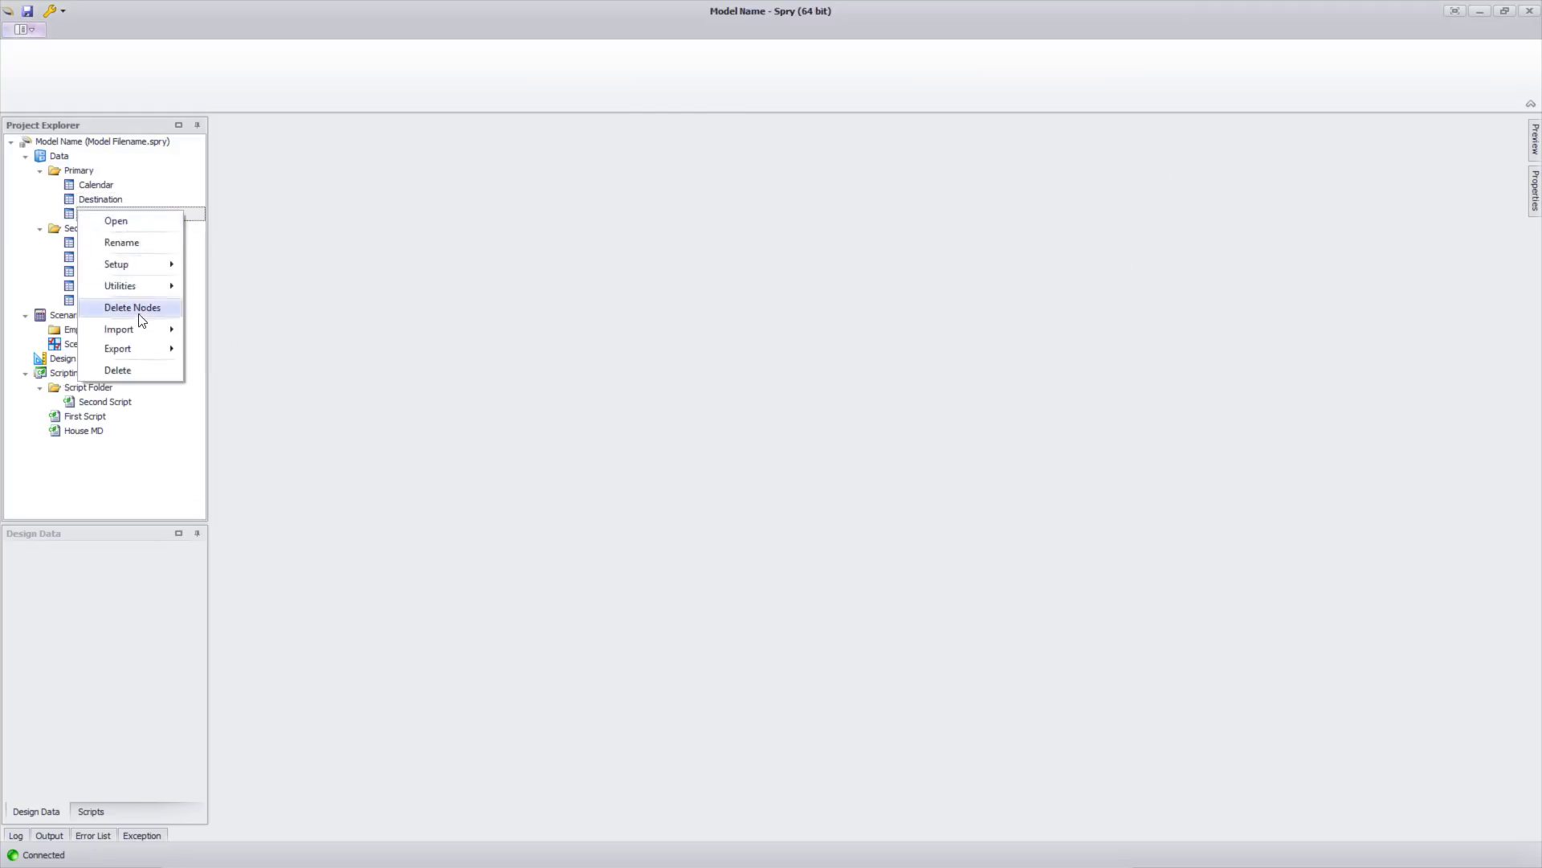
{"action": "mouse_move", "coordinate": [133, 331]}
{"action": "left_click", "coordinate": [424, 260]}
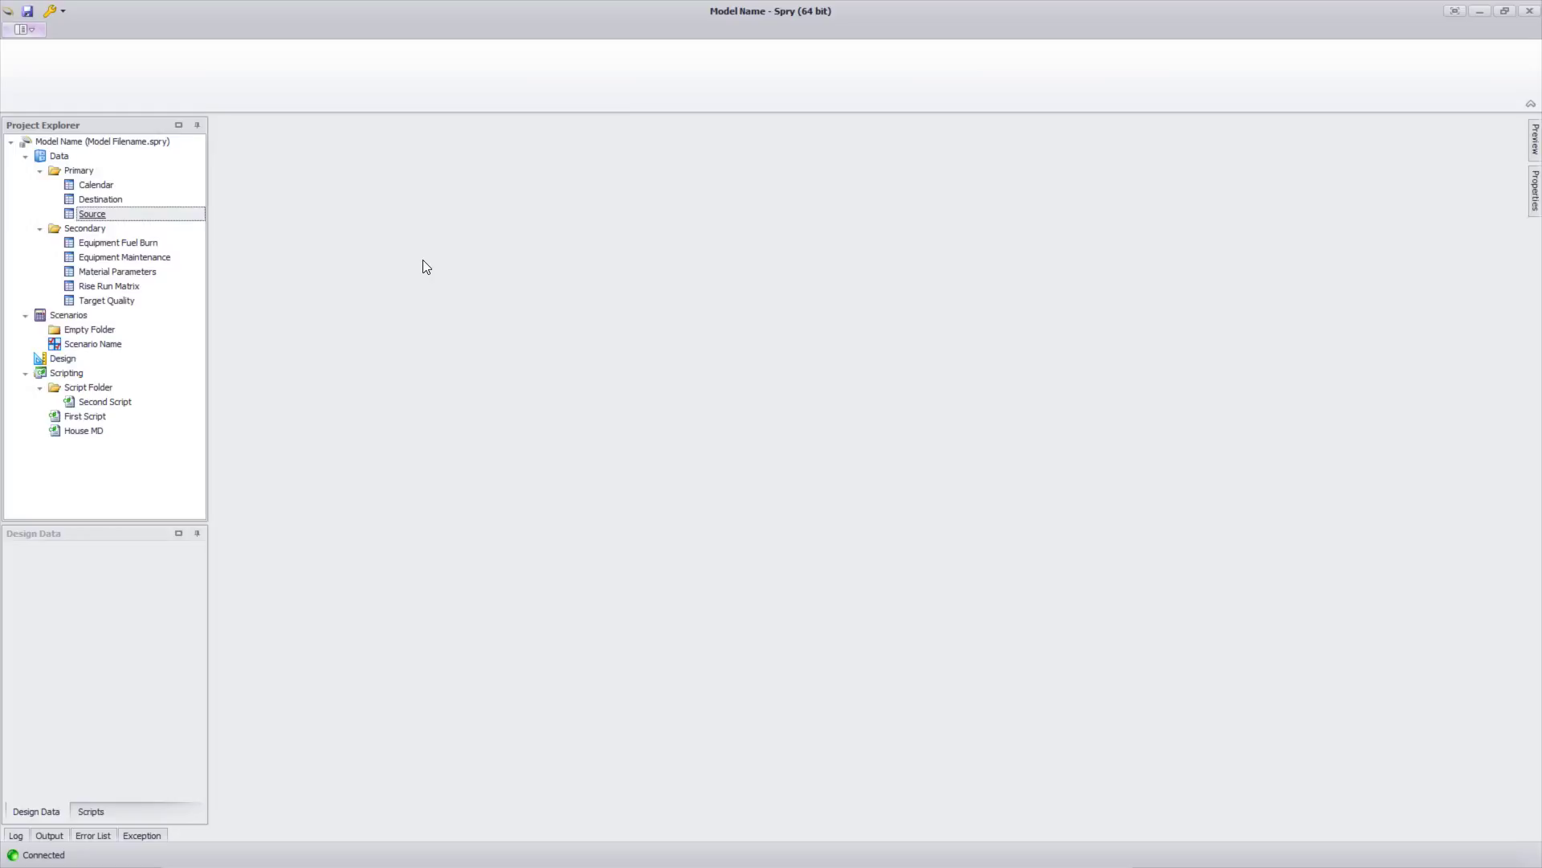
{"action": "right_click", "coordinate": [105, 217]}
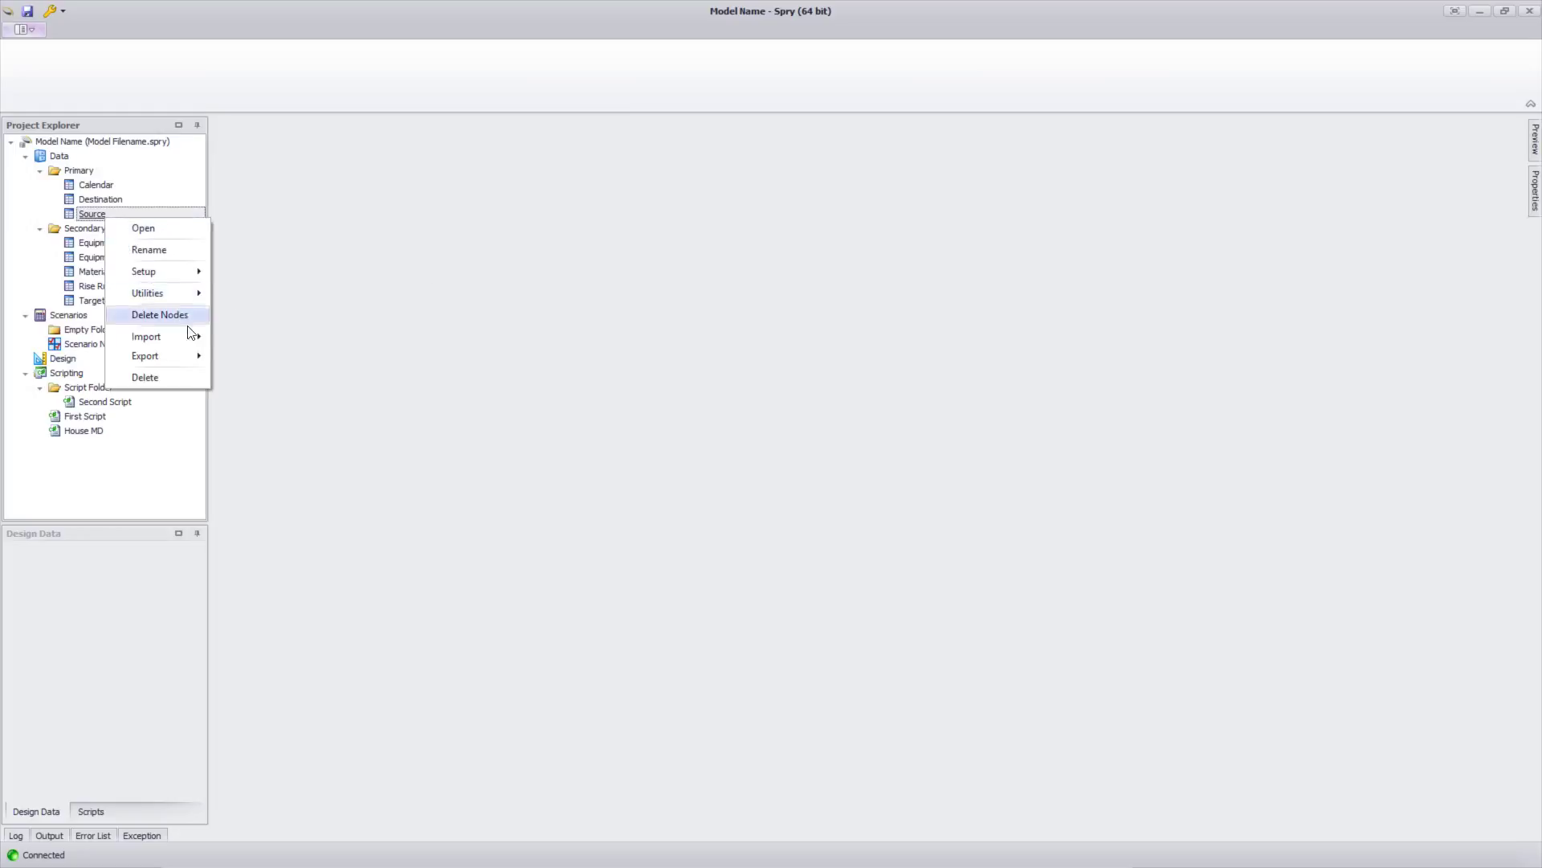
{"action": "mouse_move", "coordinate": [184, 298]}
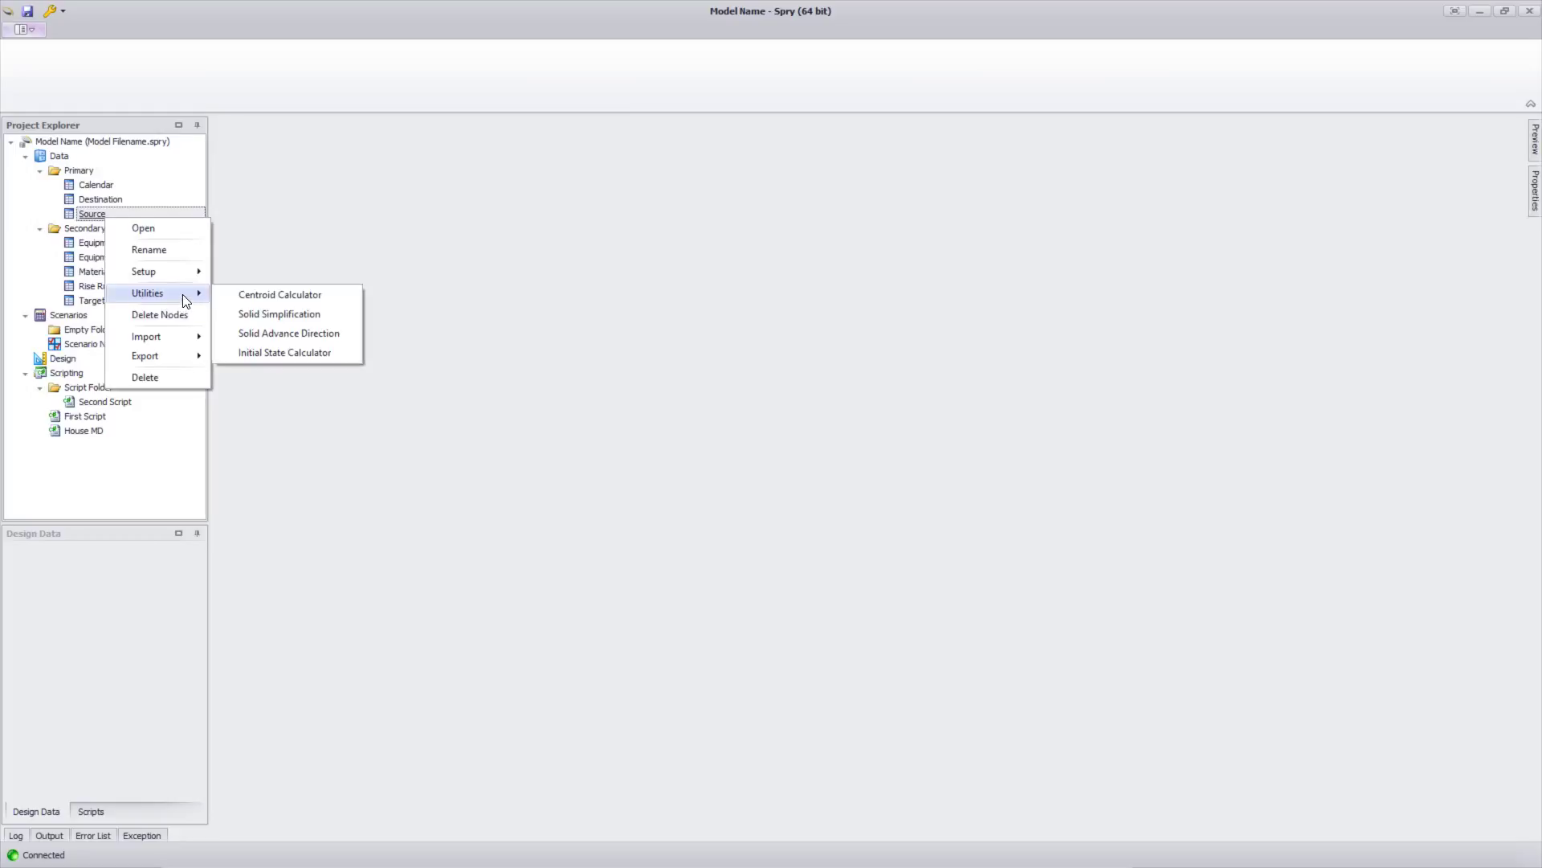
{"action": "mouse_move", "coordinate": [159, 336]}
{"action": "mouse_move", "coordinate": [257, 376]}
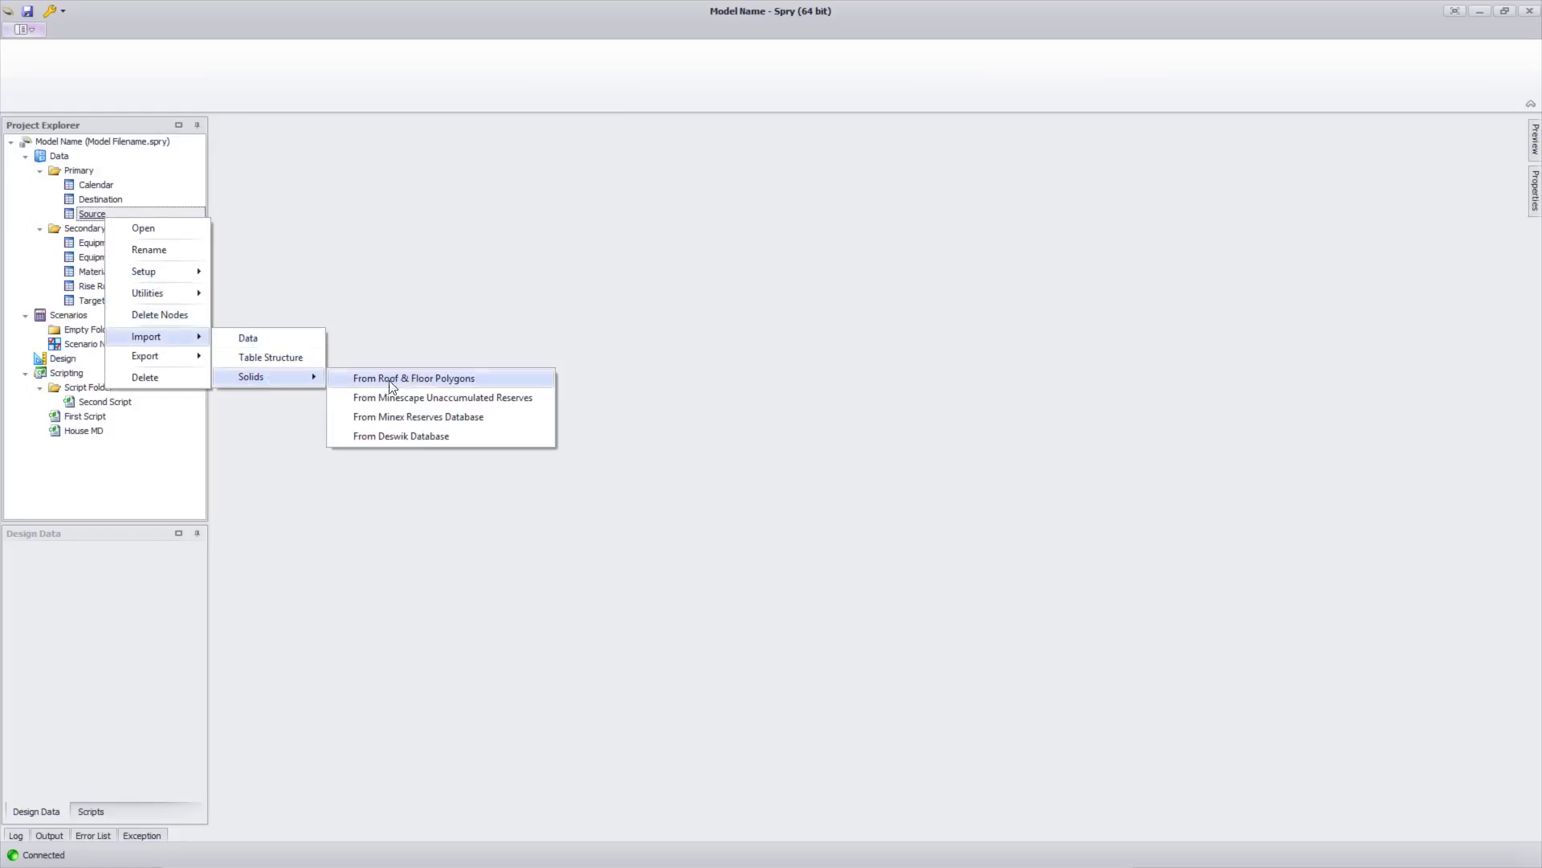
{"action": "left_click", "coordinate": [421, 379]}
{"action": "left_click", "coordinate": [394, 163]}
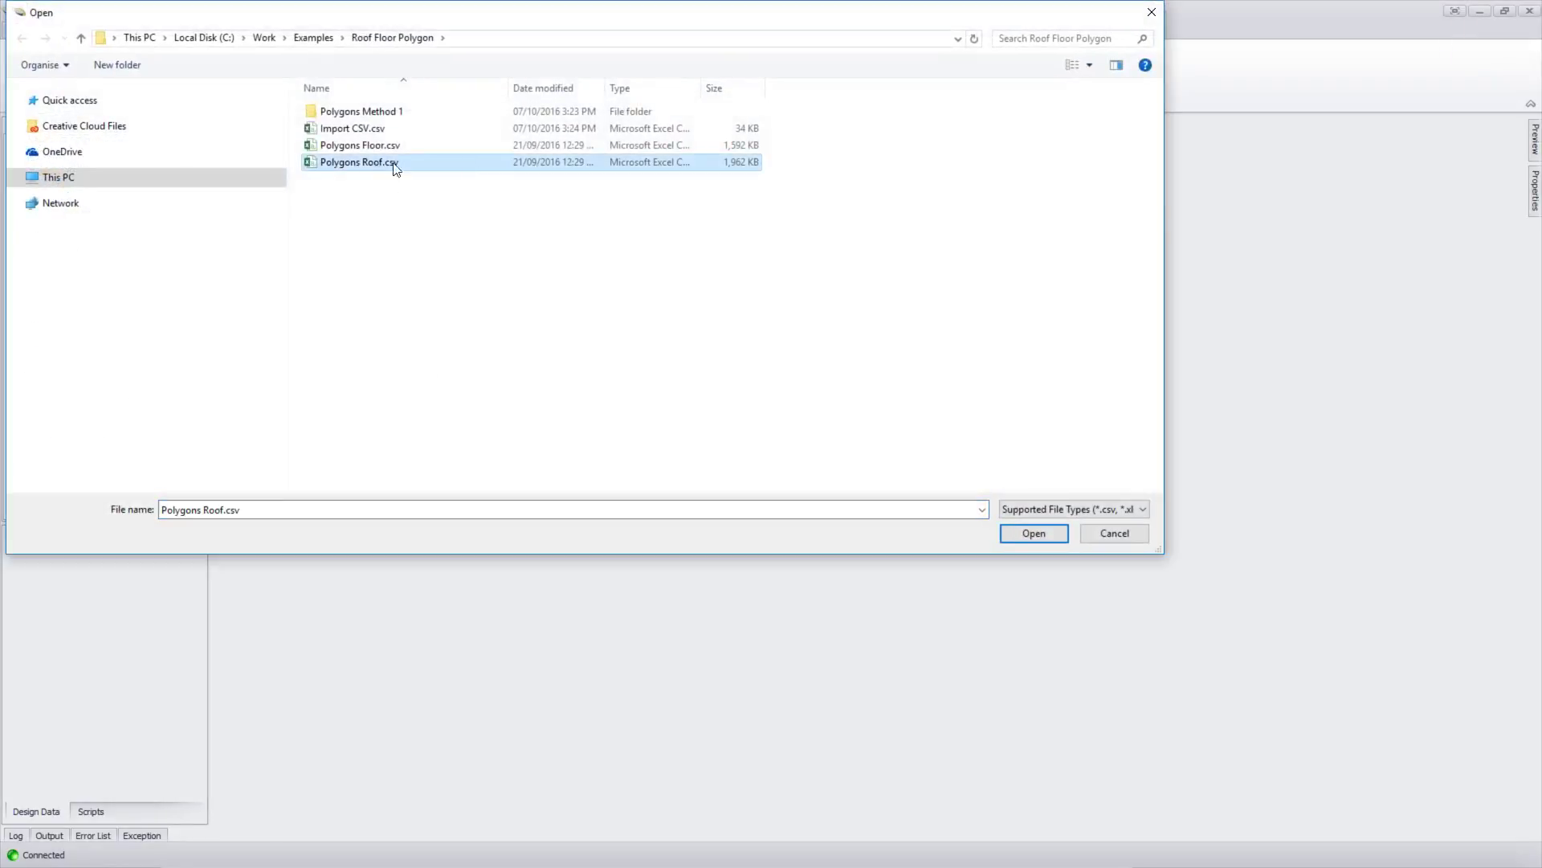
- Load Polygons Roof.csv and delete the default horizon row, confirming with Yes
{"action": "double_click", "coordinate": [406, 162]}
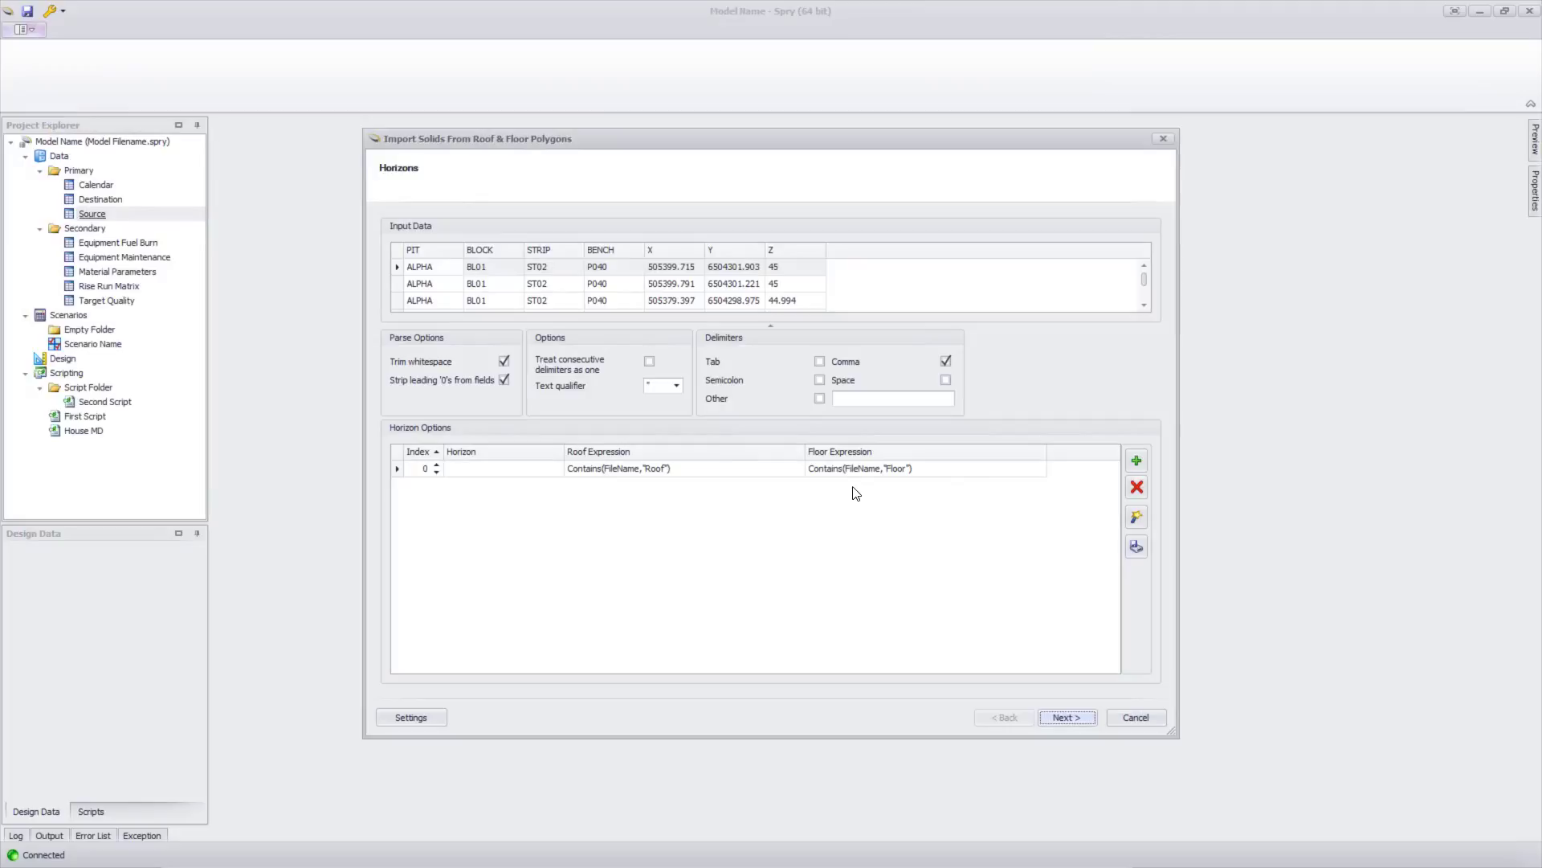
{"action": "left_click", "coordinate": [1137, 487]}
{"action": "left_click", "coordinate": [705, 469]}
{"action": "left_click", "coordinate": [1124, 504]}
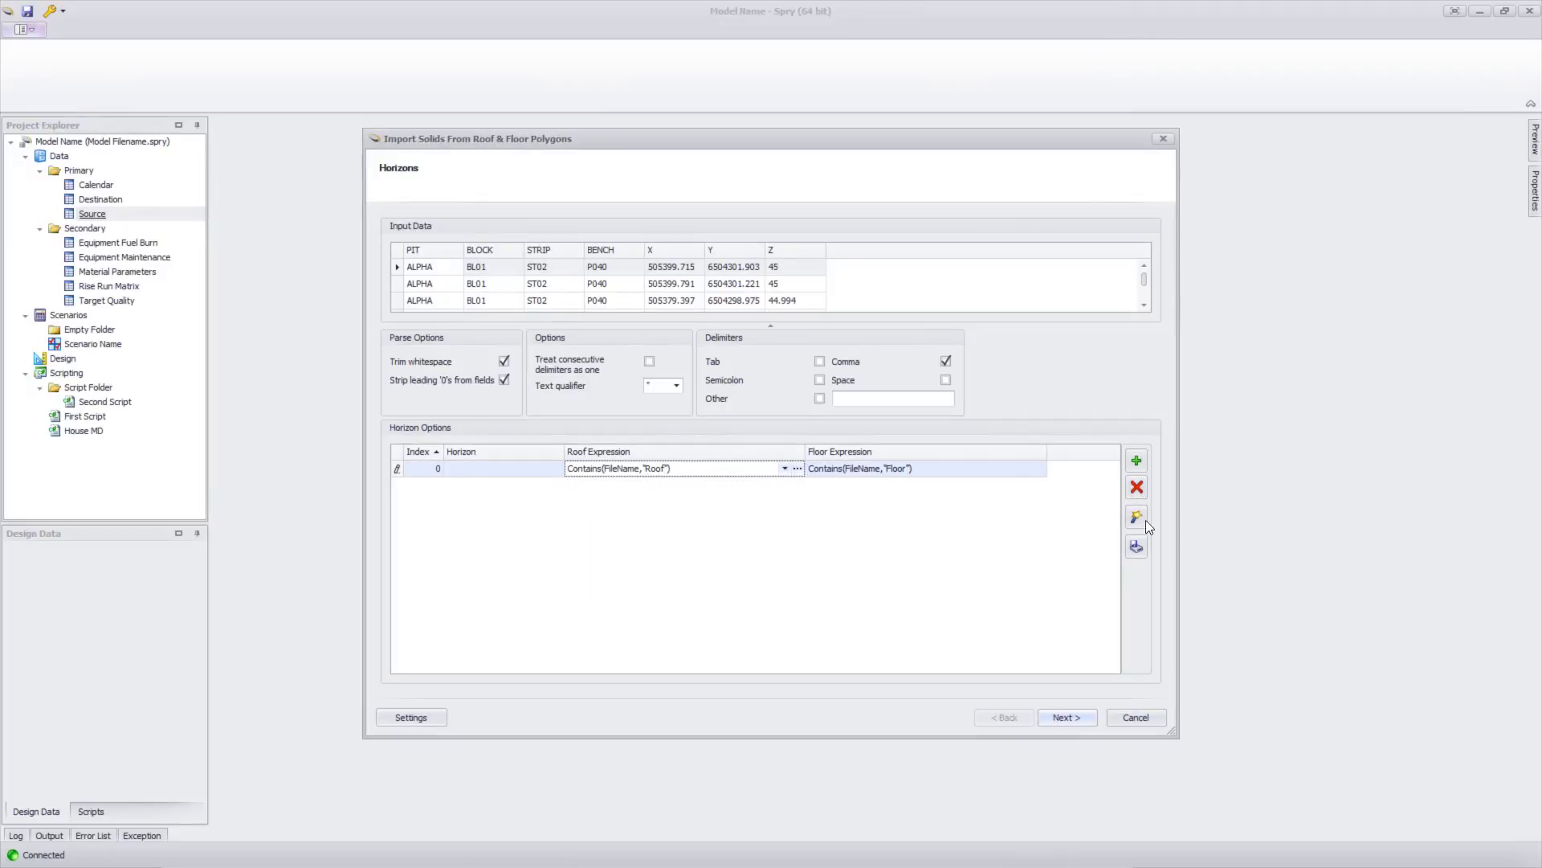
{"action": "left_click", "coordinate": [1137, 487]}
{"action": "left_click", "coordinate": [743, 460]}
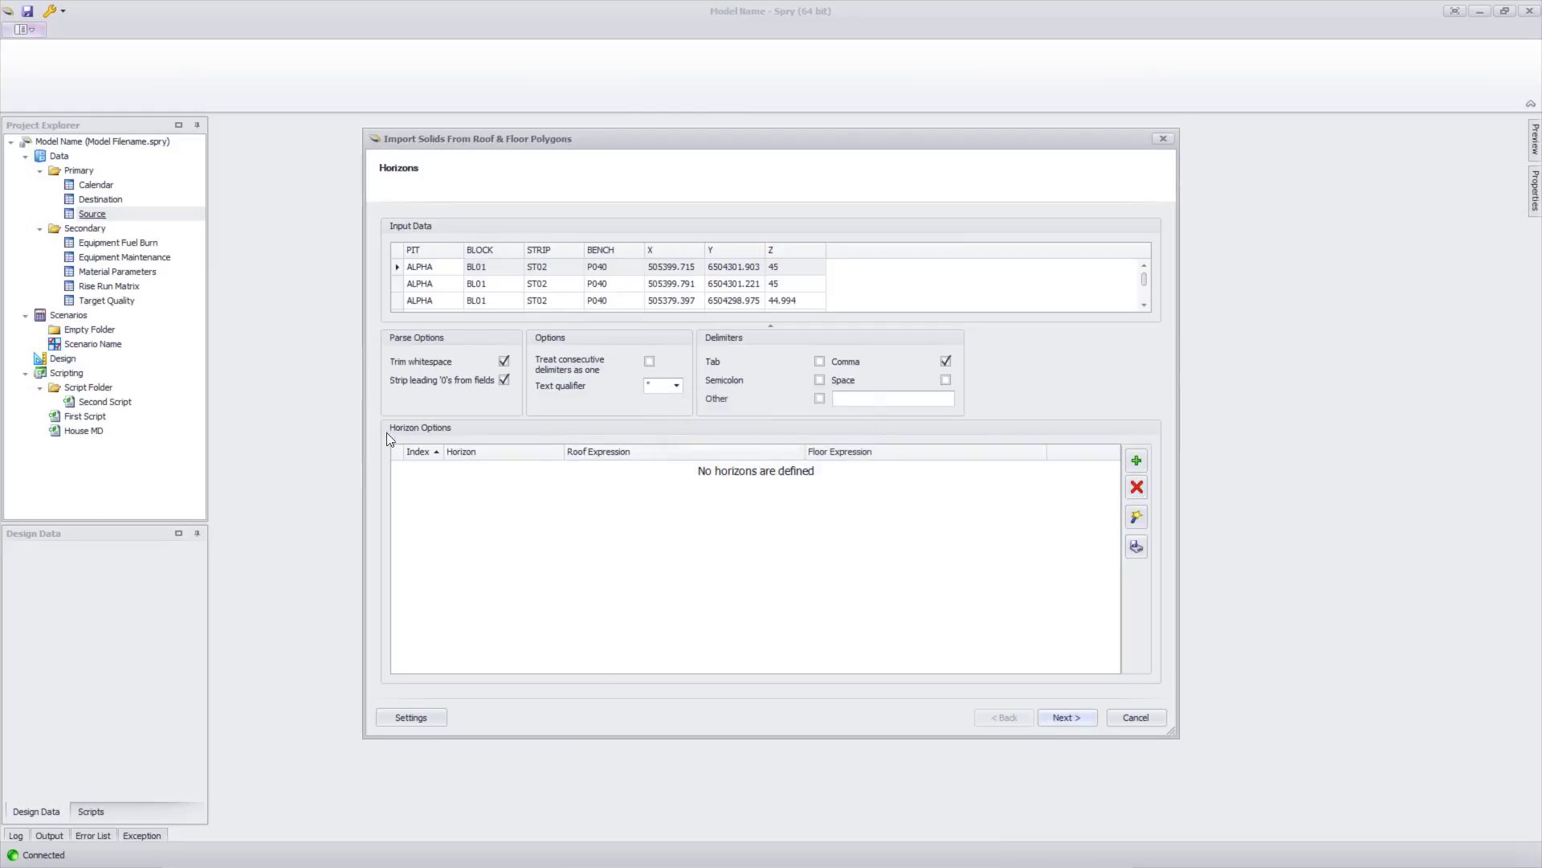
- In the Horizon Wizard, set the expression to the BENCH column and Apply to generate roof/floor pairs
{"action": "left_click", "coordinate": [1136, 514]}
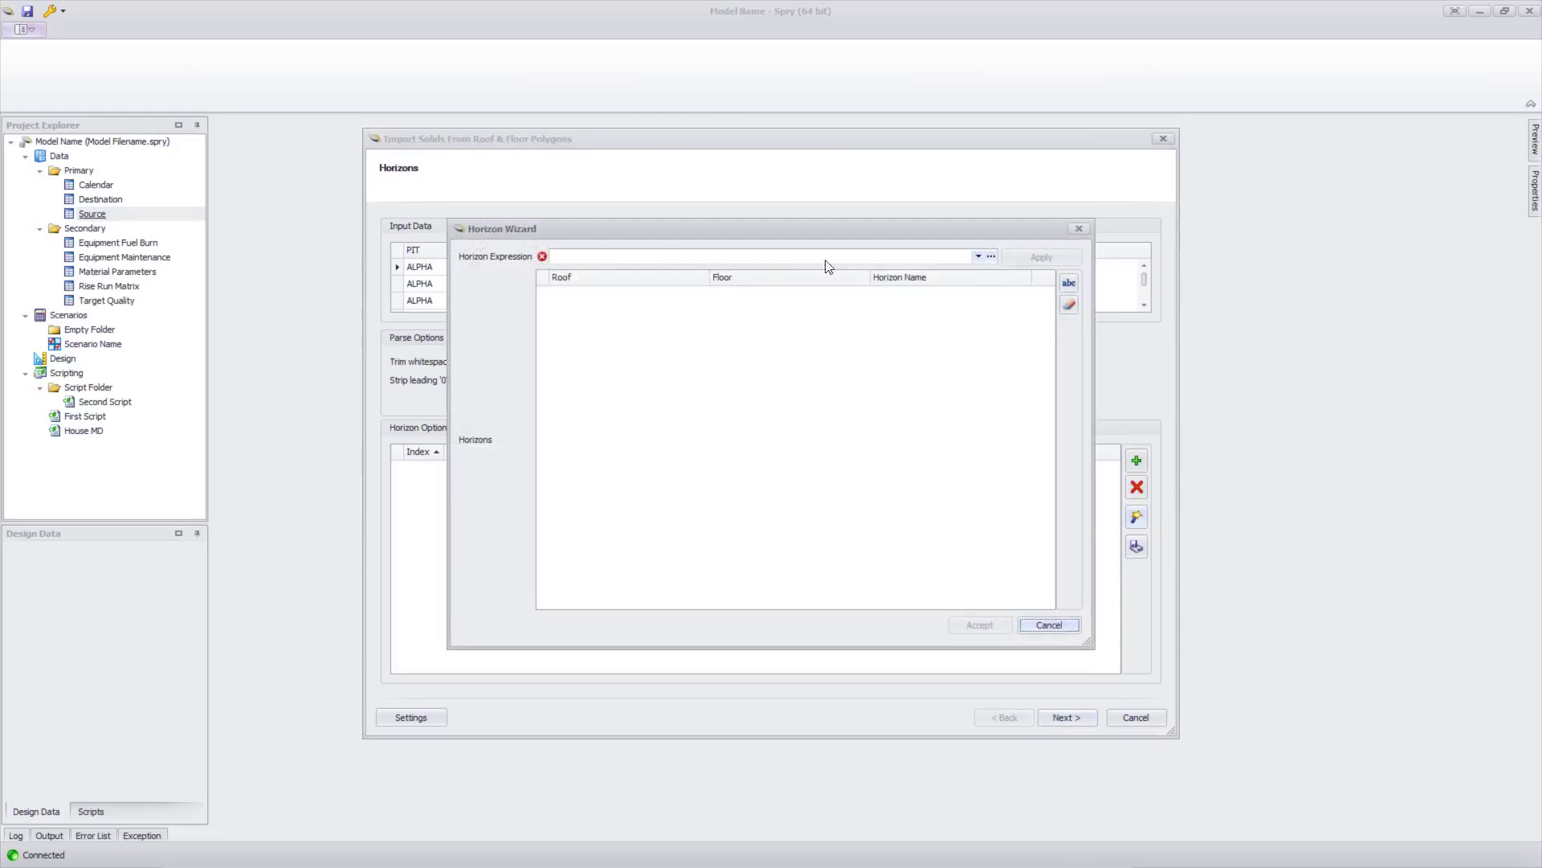
{"action": "left_click_drag", "start_coordinate": [652, 234], "coordinate": [601, 332]}
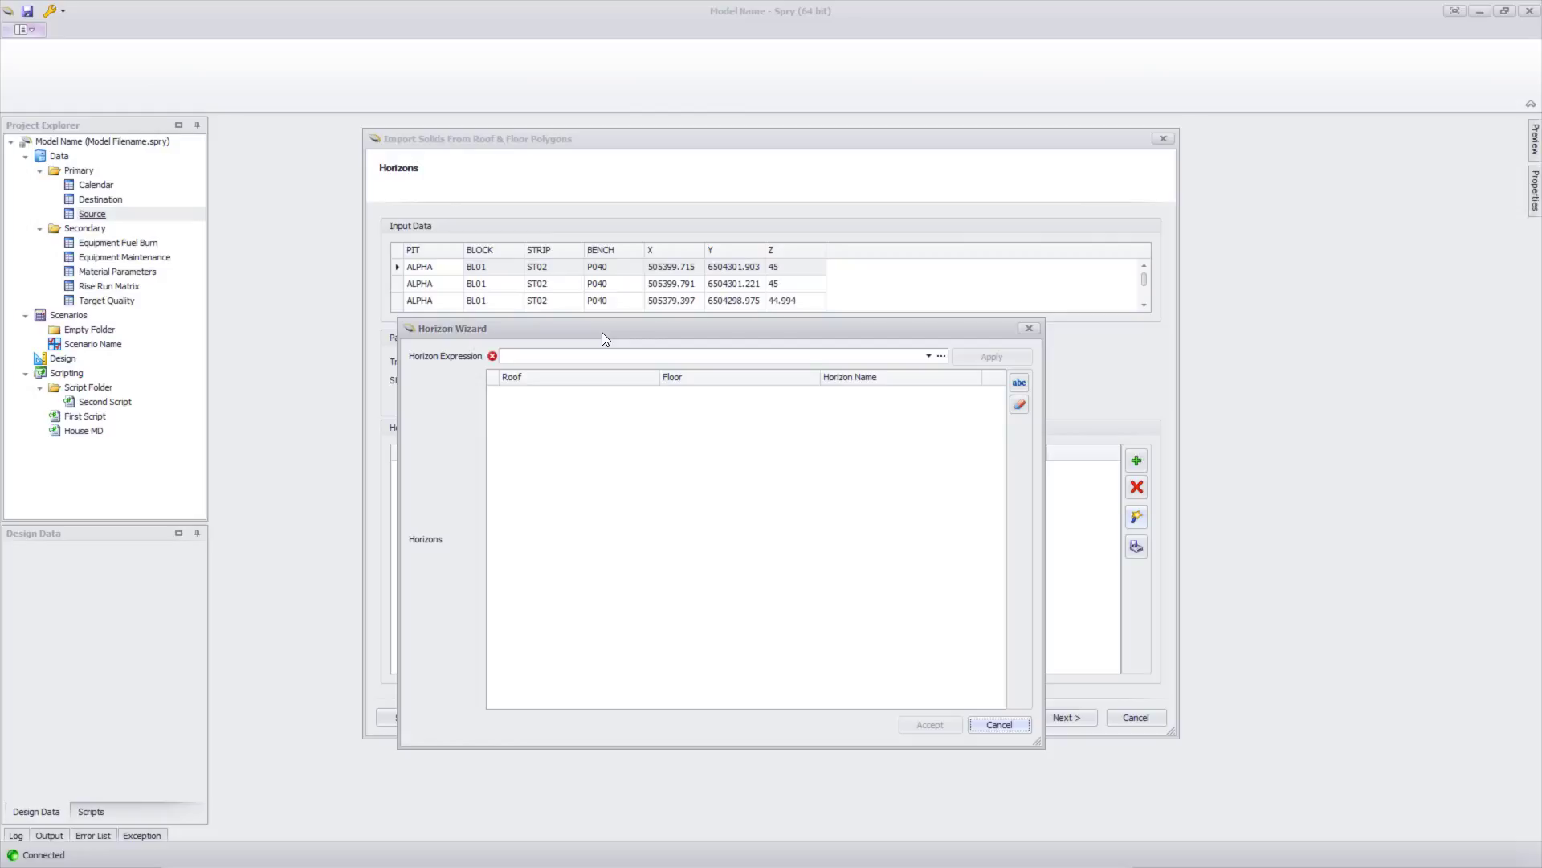
{"action": "left_click", "coordinate": [590, 356]}
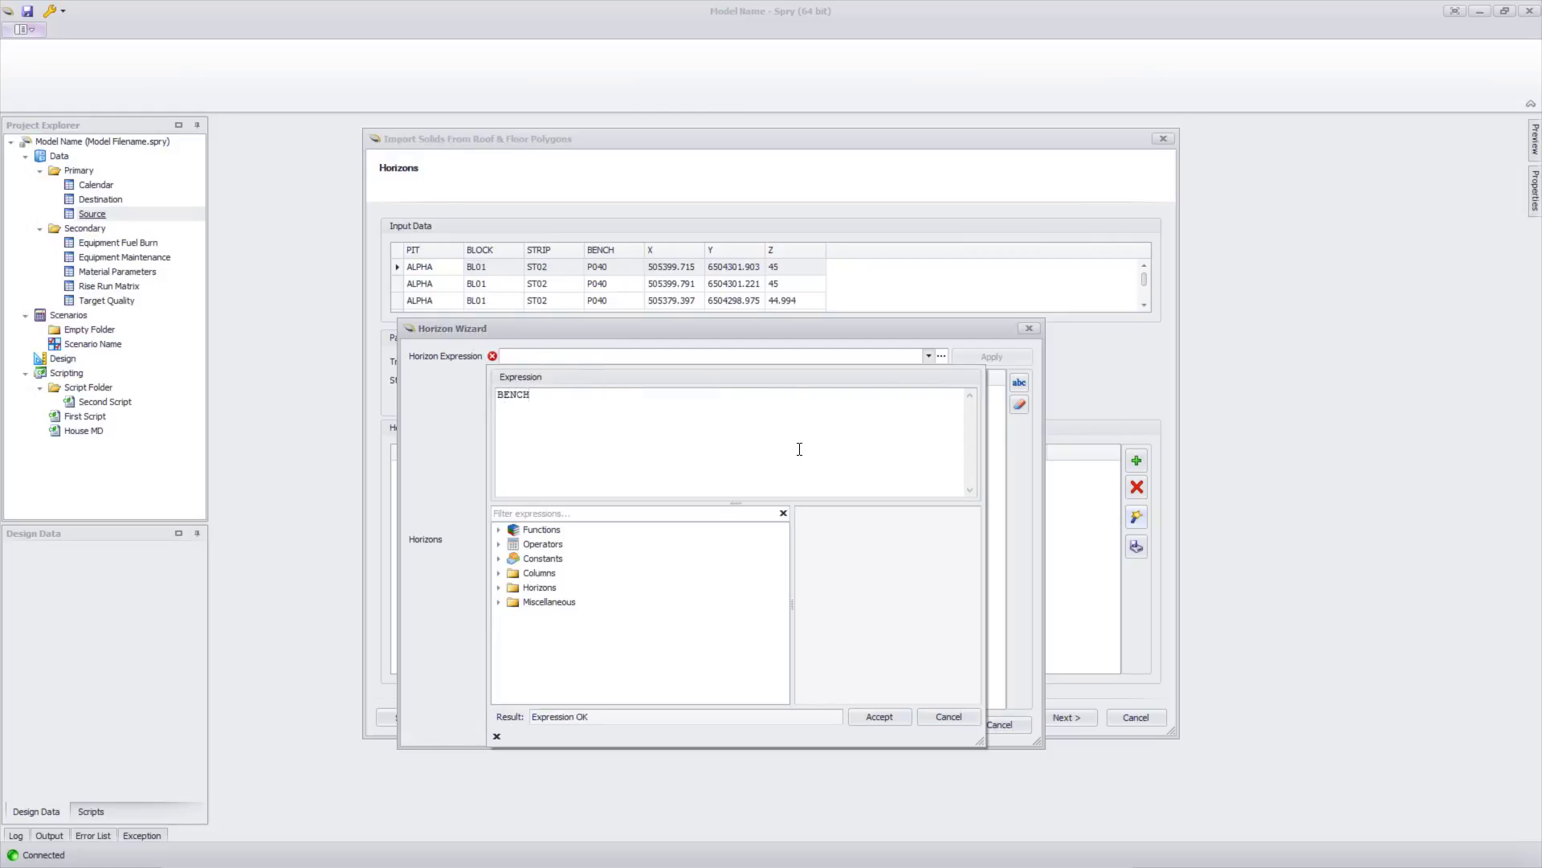
{"action": "left_click", "coordinate": [498, 573]}
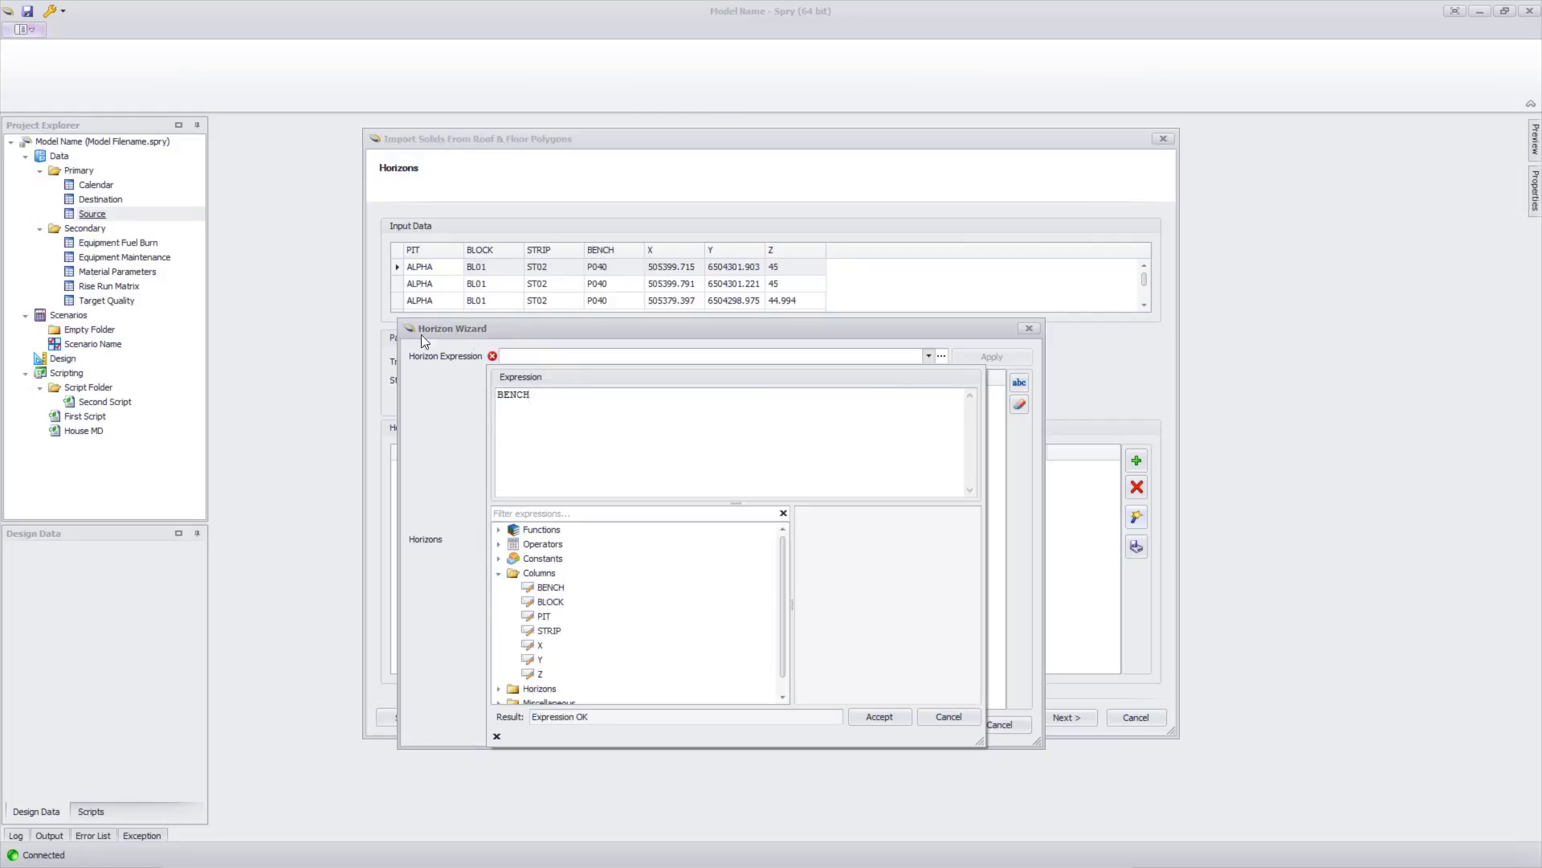
{"action": "left_click", "coordinate": [485, 395]}
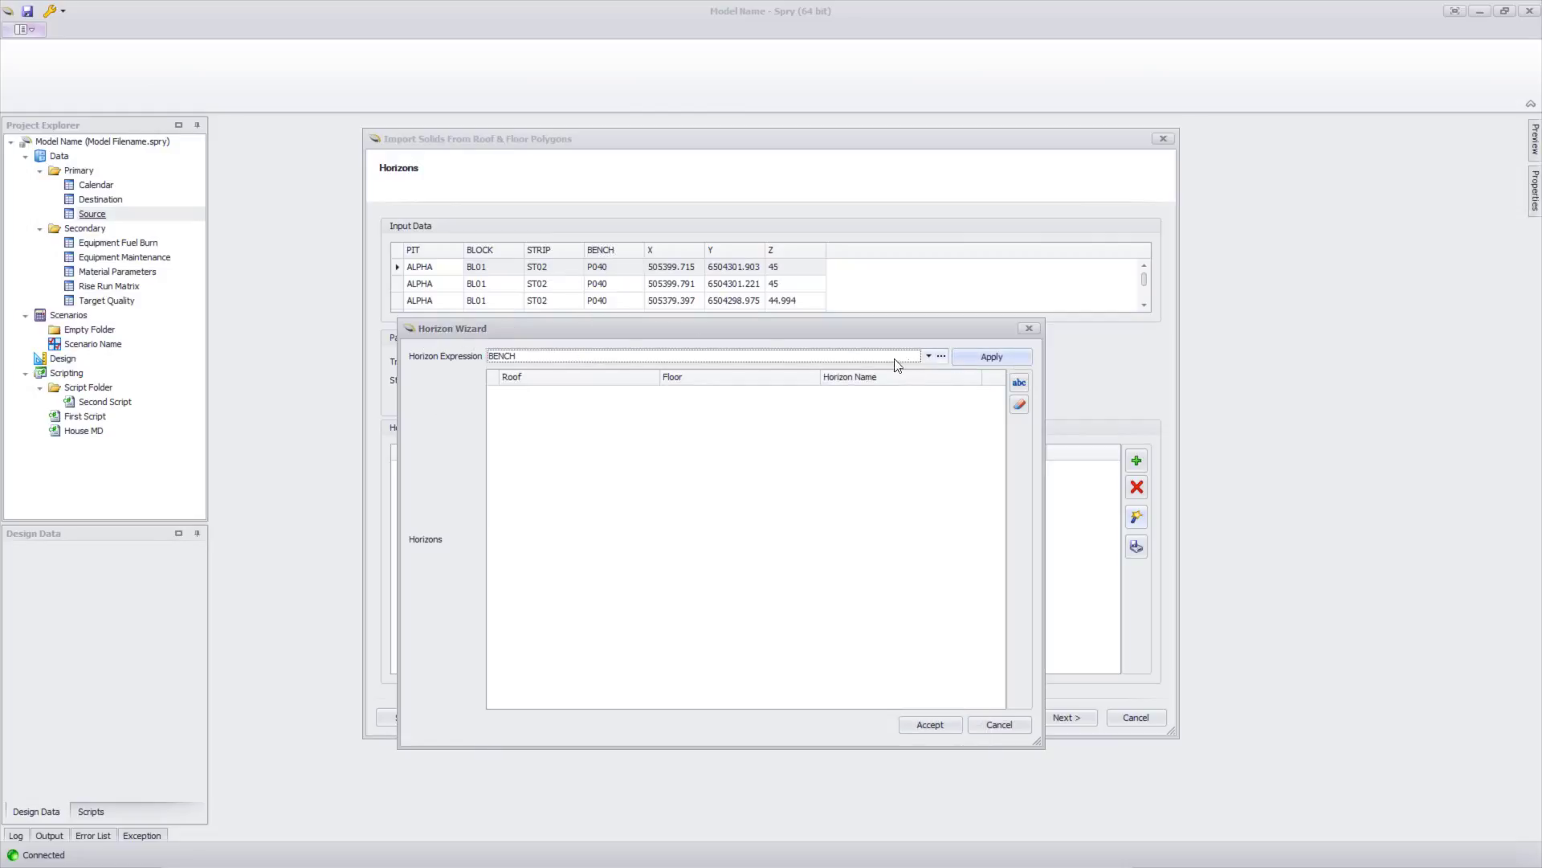
{"action": "left_click", "coordinate": [1008, 356]}
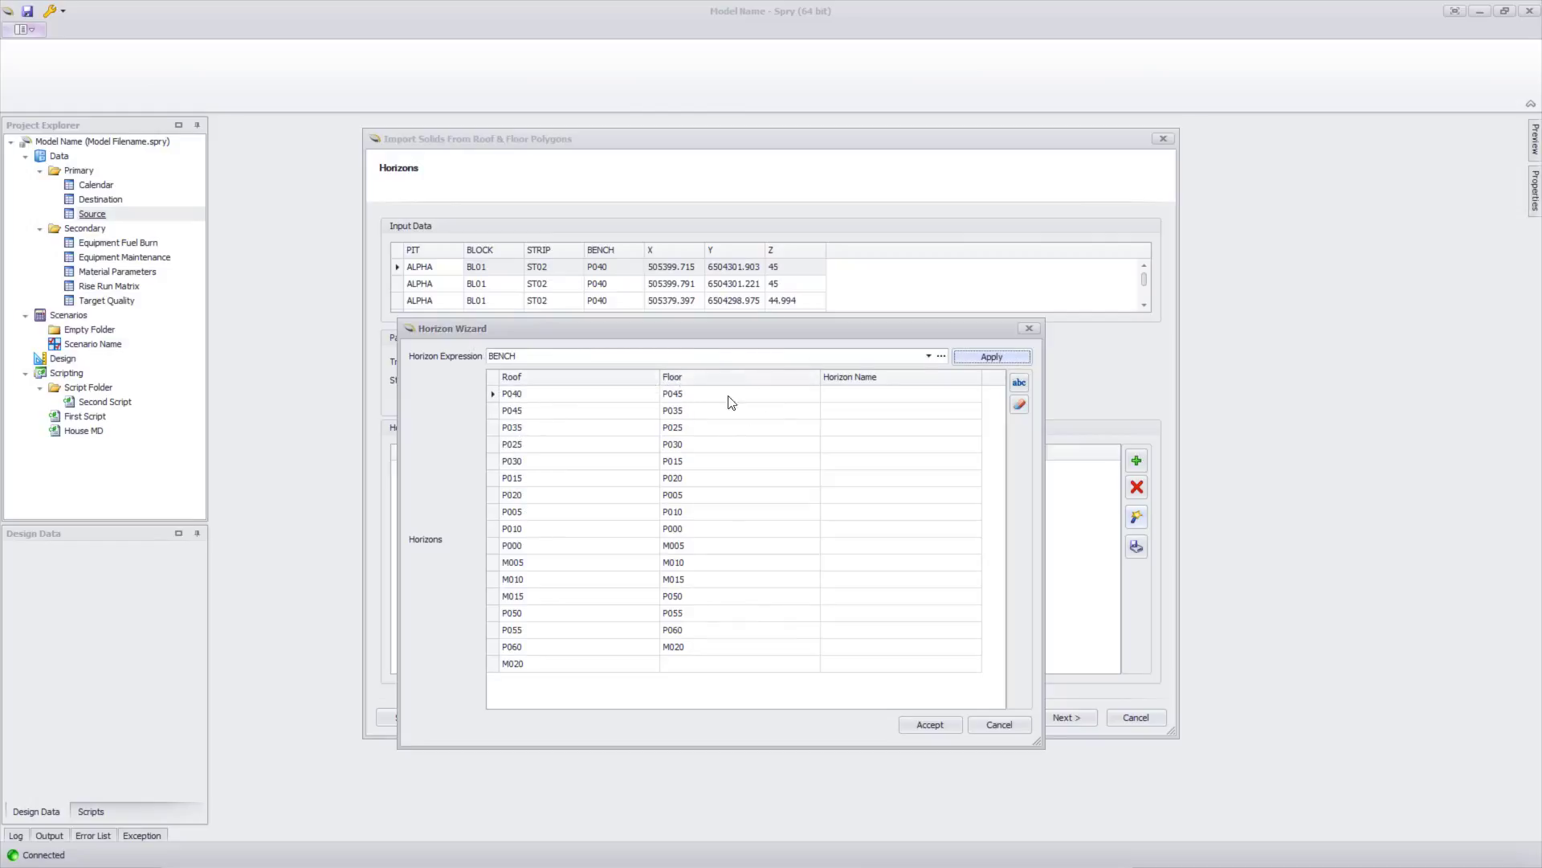
- Drag roofs P060, P055 and P050 to the top rows and P030 above P025
{"action": "left_click", "coordinate": [524, 401]}
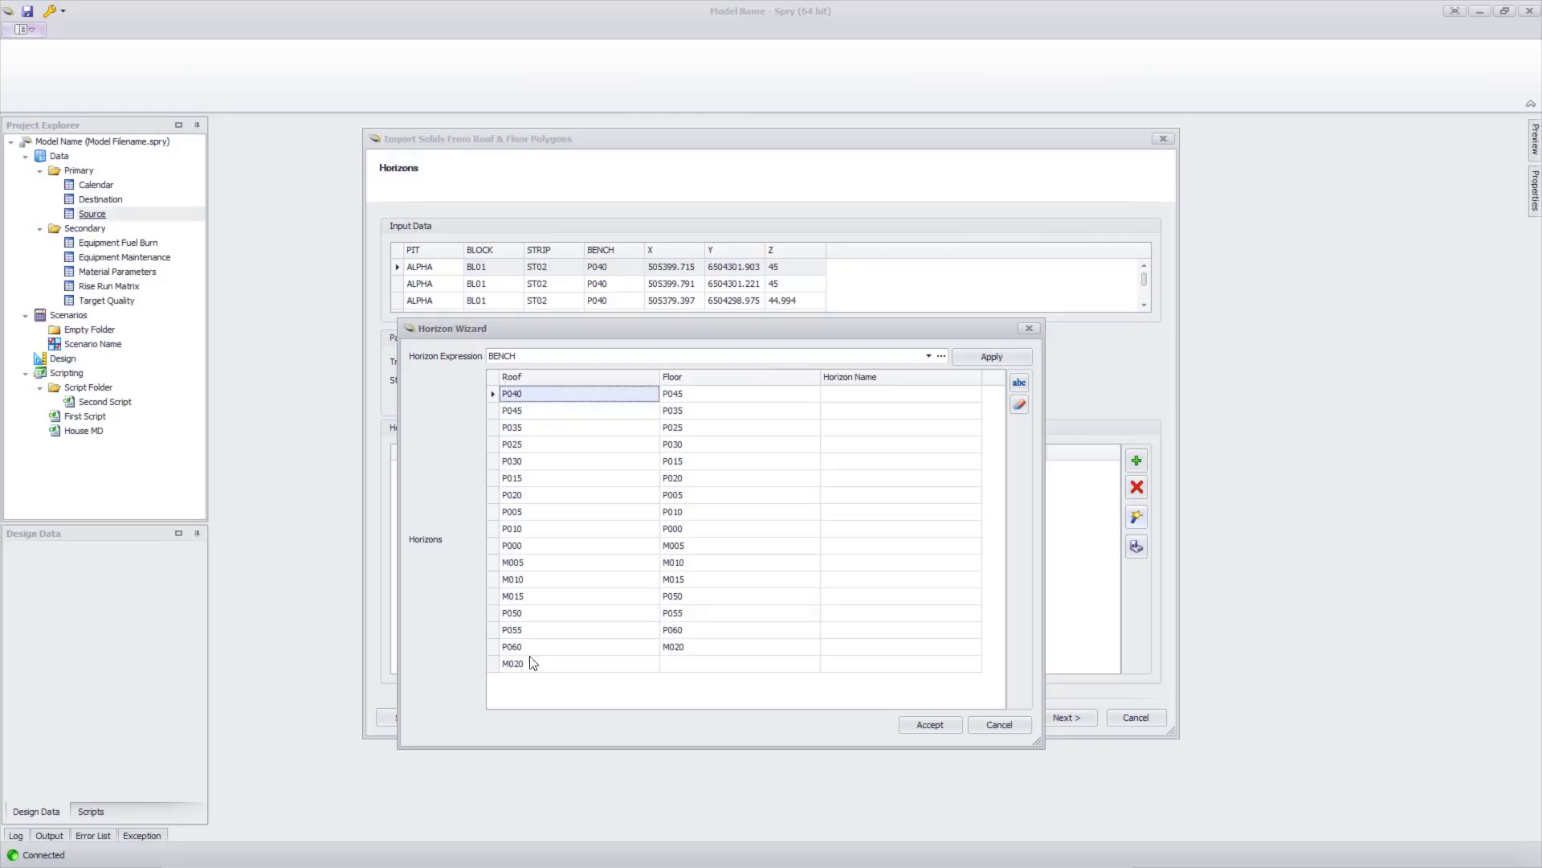
{"action": "left_click_drag", "start_coordinate": [527, 647], "coordinate": [523, 395]}
{"action": "left_click_drag", "start_coordinate": [526, 647], "coordinate": [527, 410]}
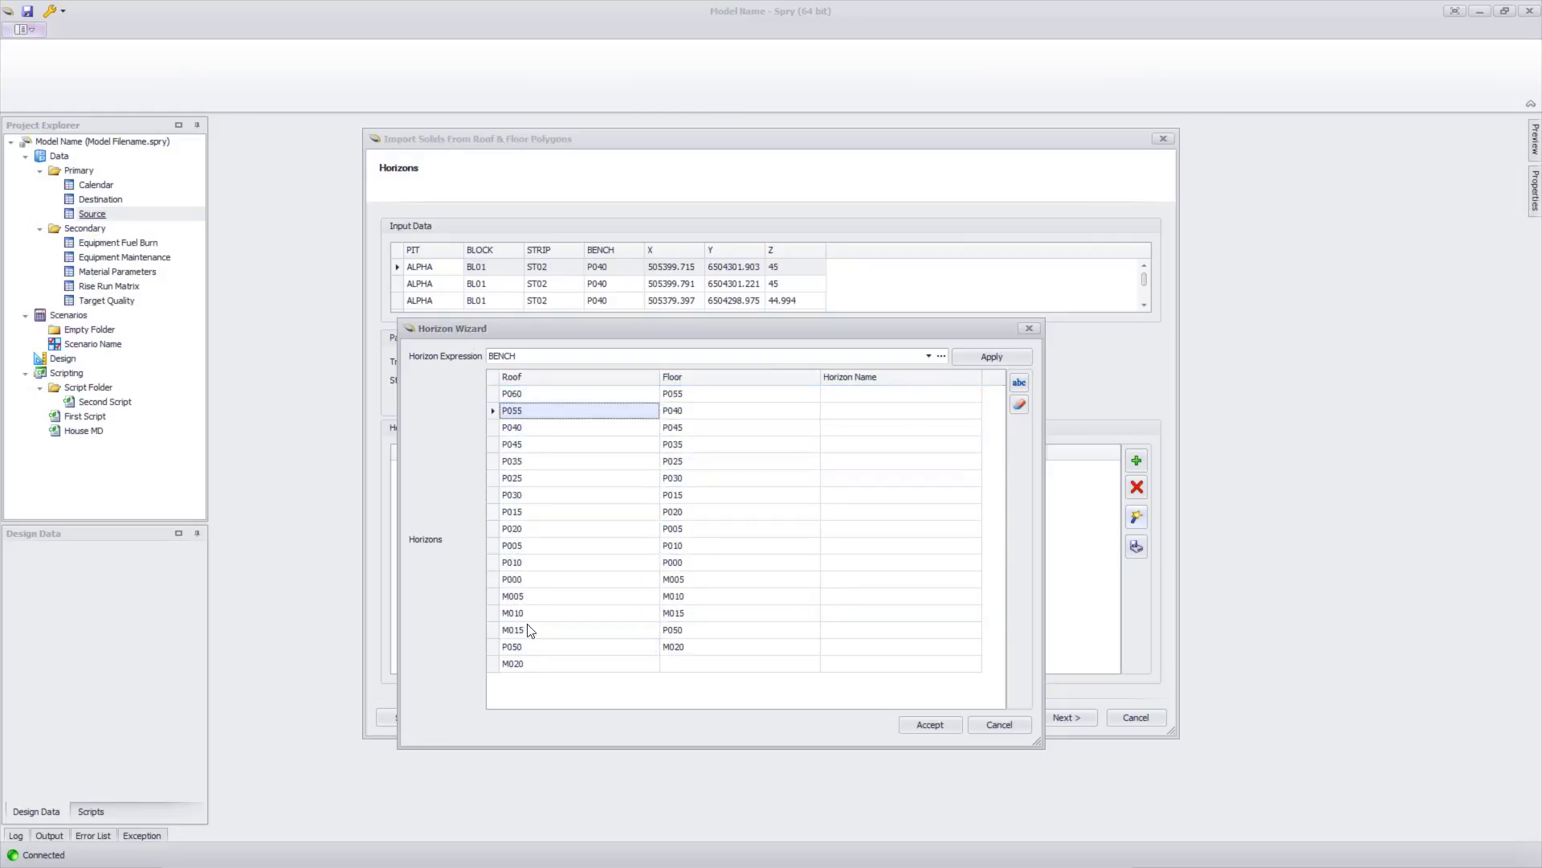
{"action": "left_click_drag", "start_coordinate": [520, 650], "coordinate": [534, 440]}
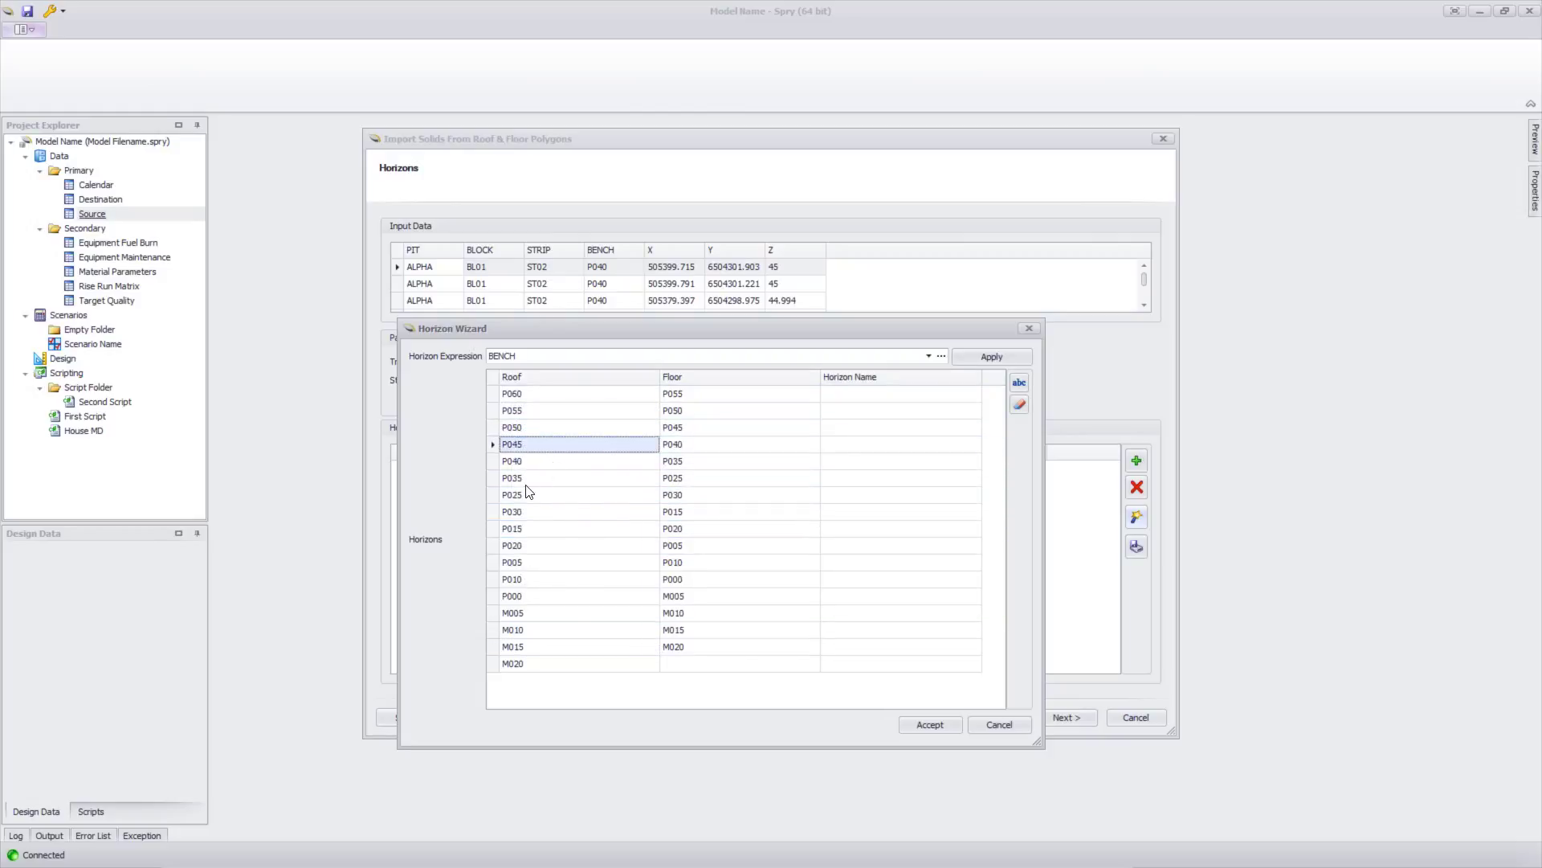
{"action": "left_click_drag", "start_coordinate": [529, 514], "coordinate": [538, 565]}
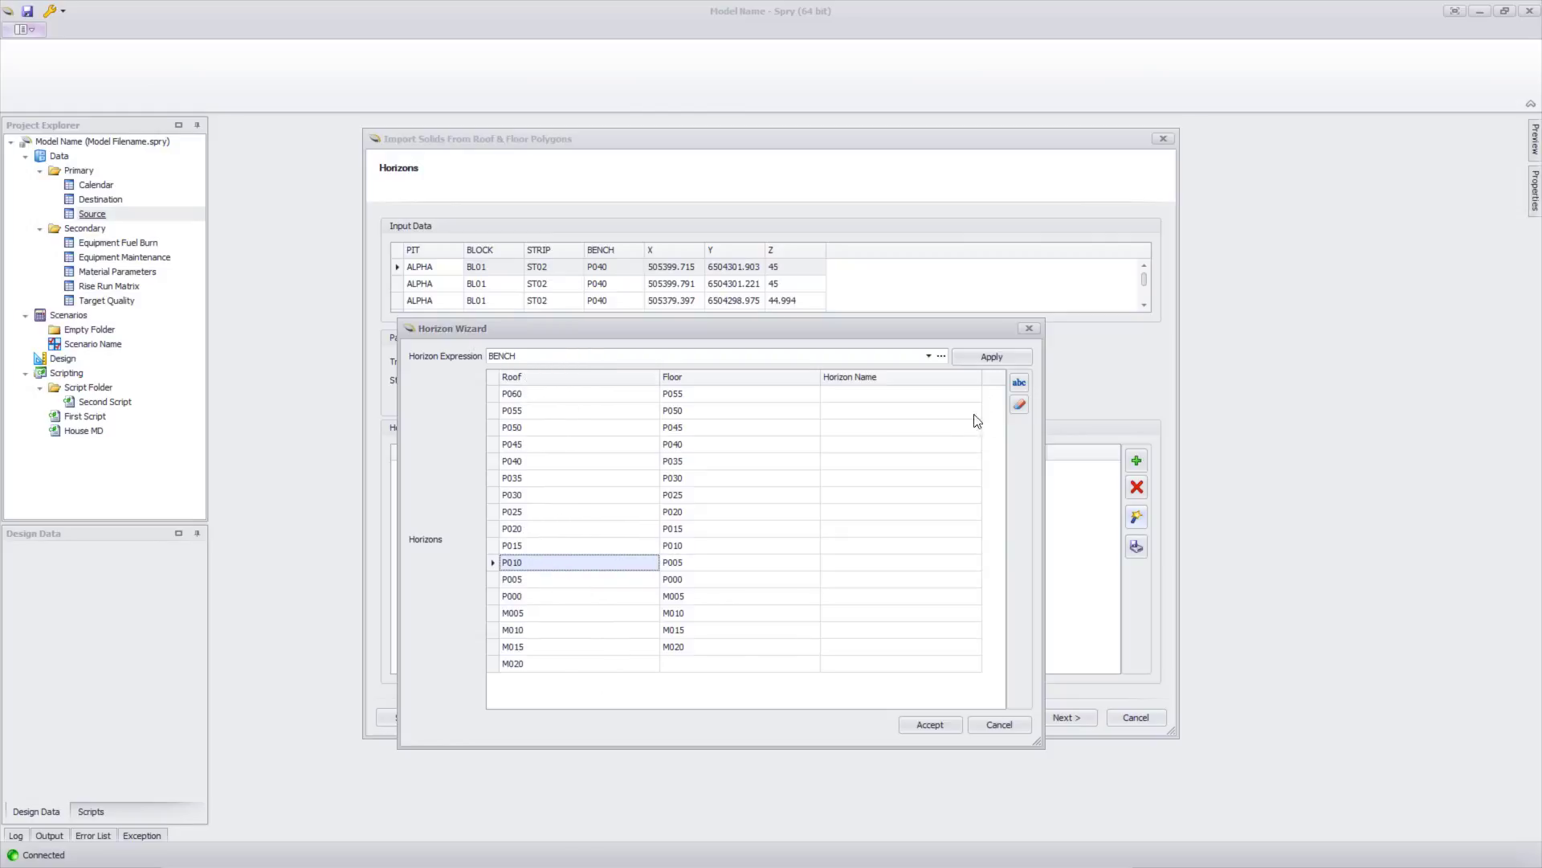
- Set the Horizon Name expression to Horizons > Roof in the naming dialog
{"action": "left_click", "coordinate": [1018, 383]}
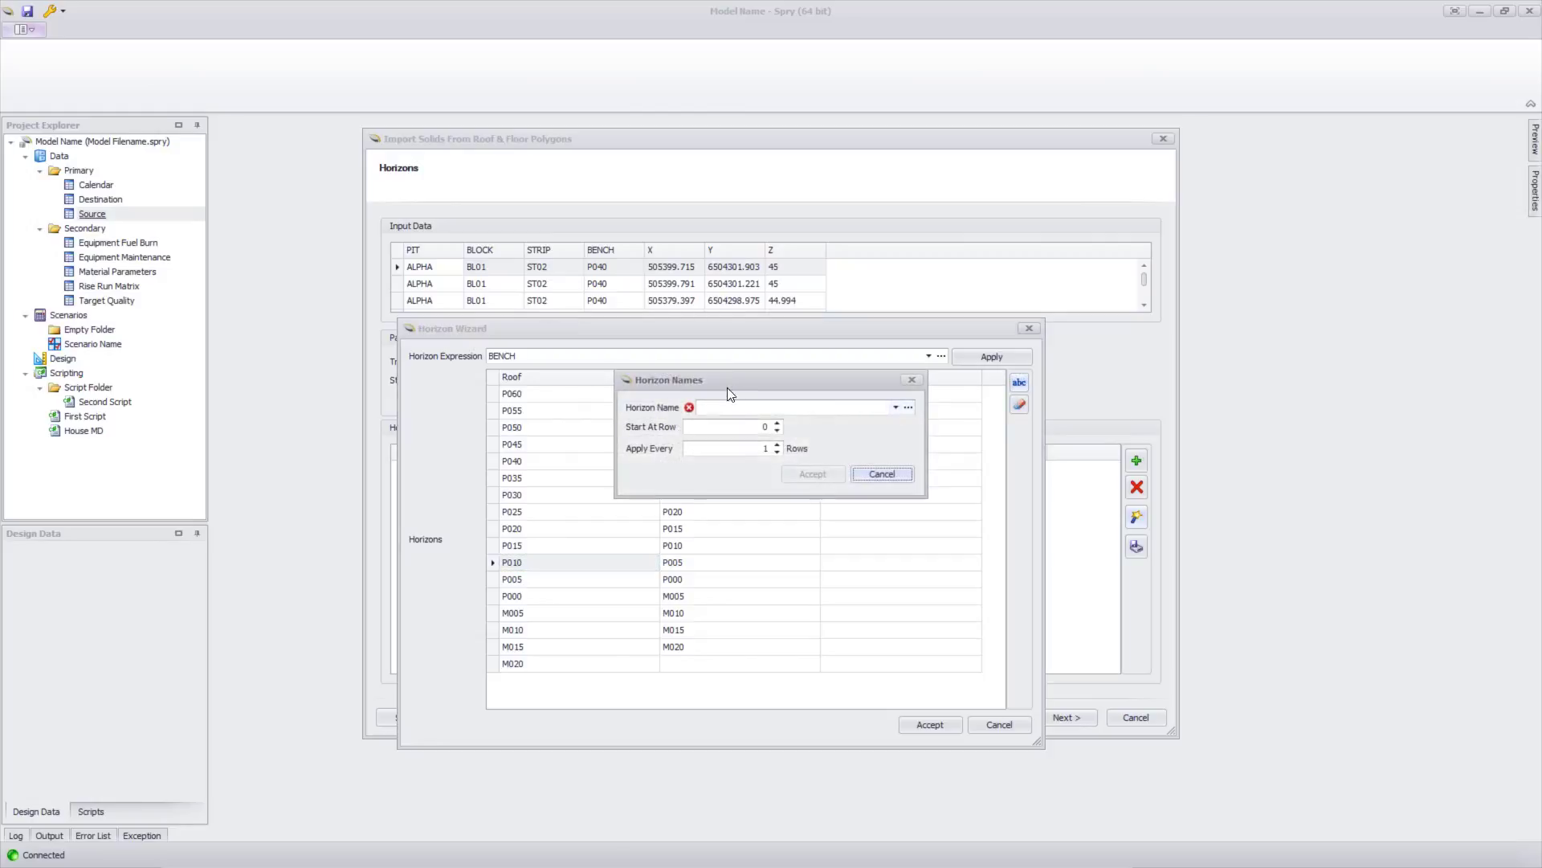
{"action": "left_click_drag", "start_coordinate": [881, 424], "coordinate": [832, 465]}
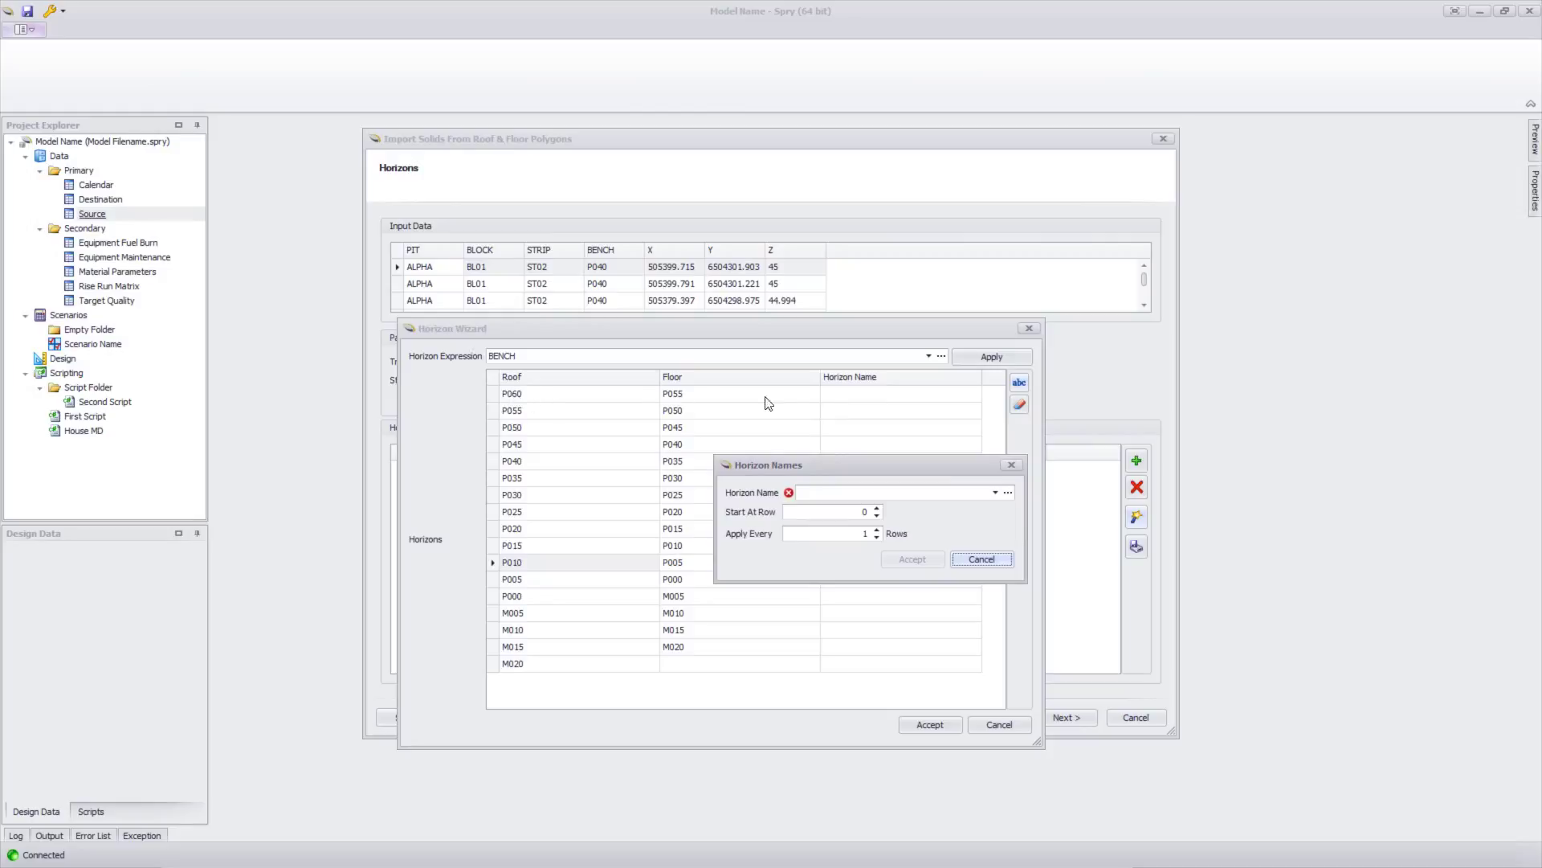
{"action": "left_click", "coordinate": [827, 491]}
{"action": "left_click", "coordinate": [856, 494]}
{"action": "left_click", "coordinate": [833, 497]}
{"action": "left_click", "coordinate": [795, 343]}
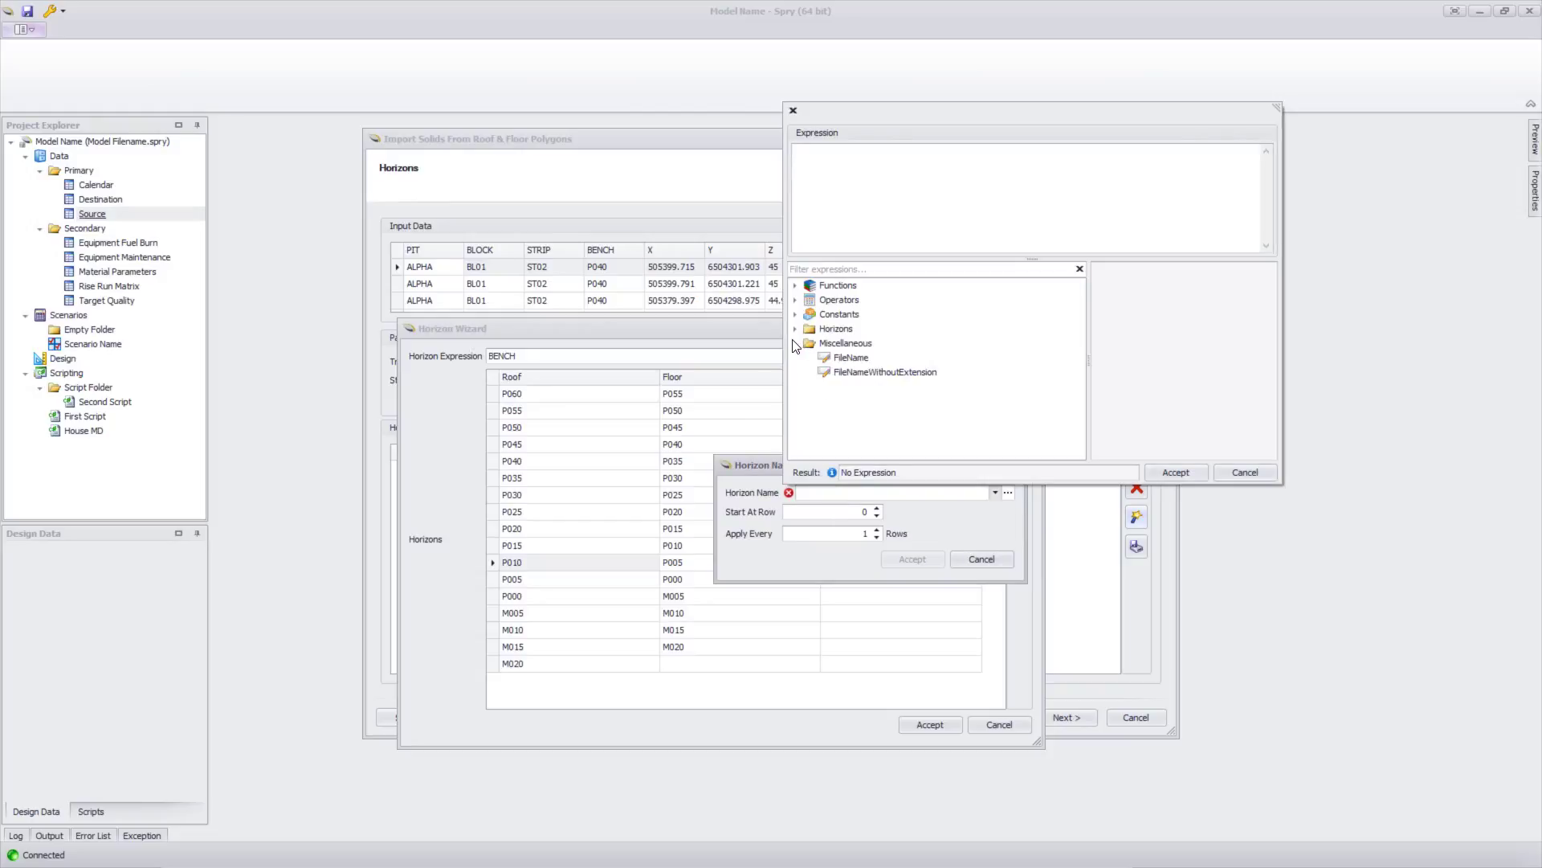
{"action": "left_click", "coordinate": [795, 330]}
{"action": "left_click", "coordinate": [845, 357]}
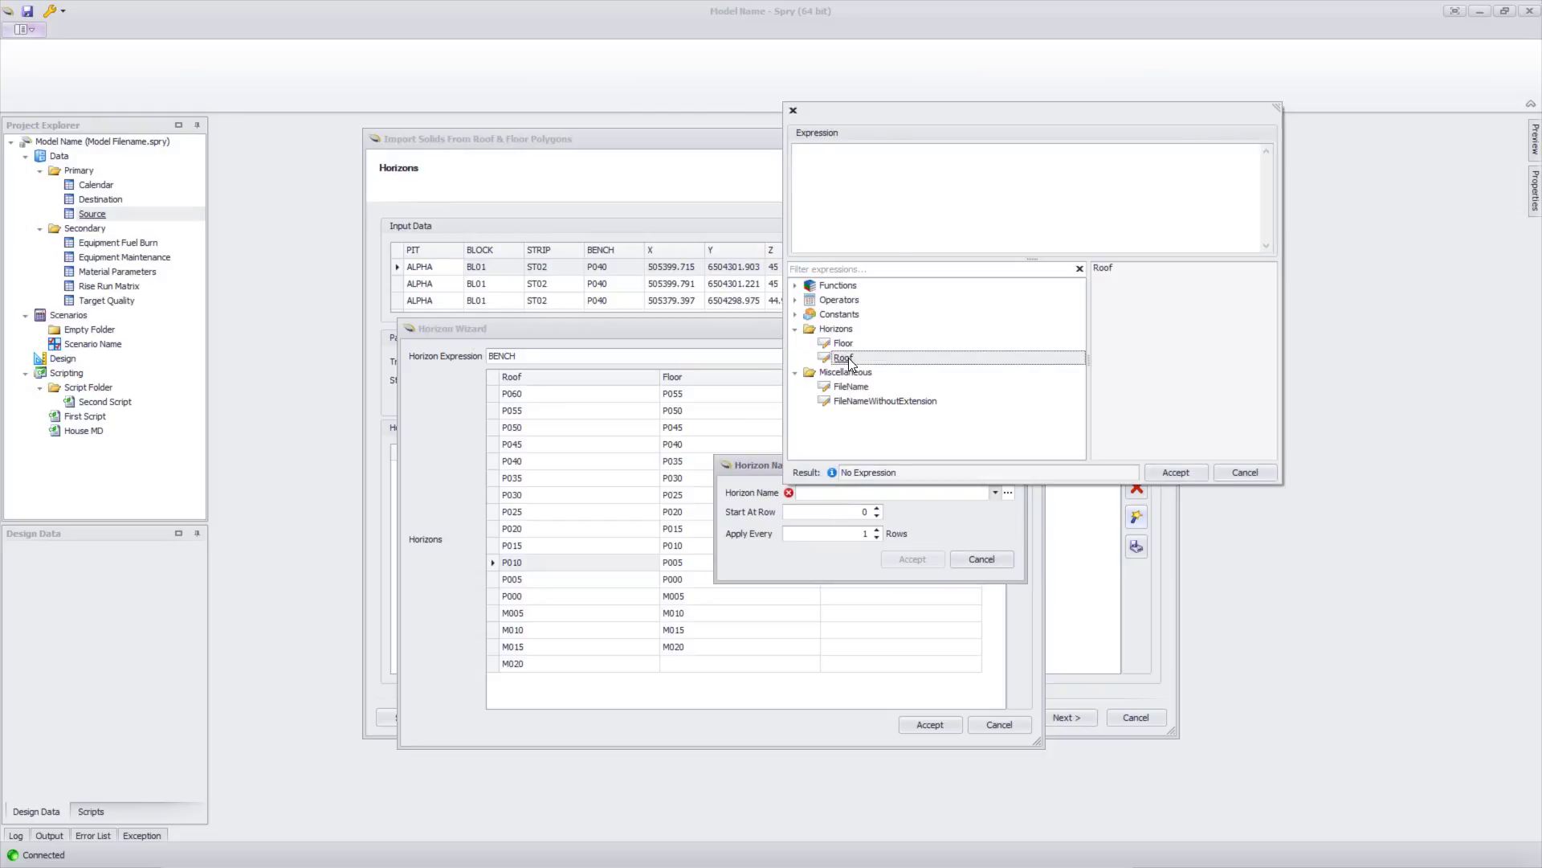
{"action": "double_click", "coordinate": [845, 358]}
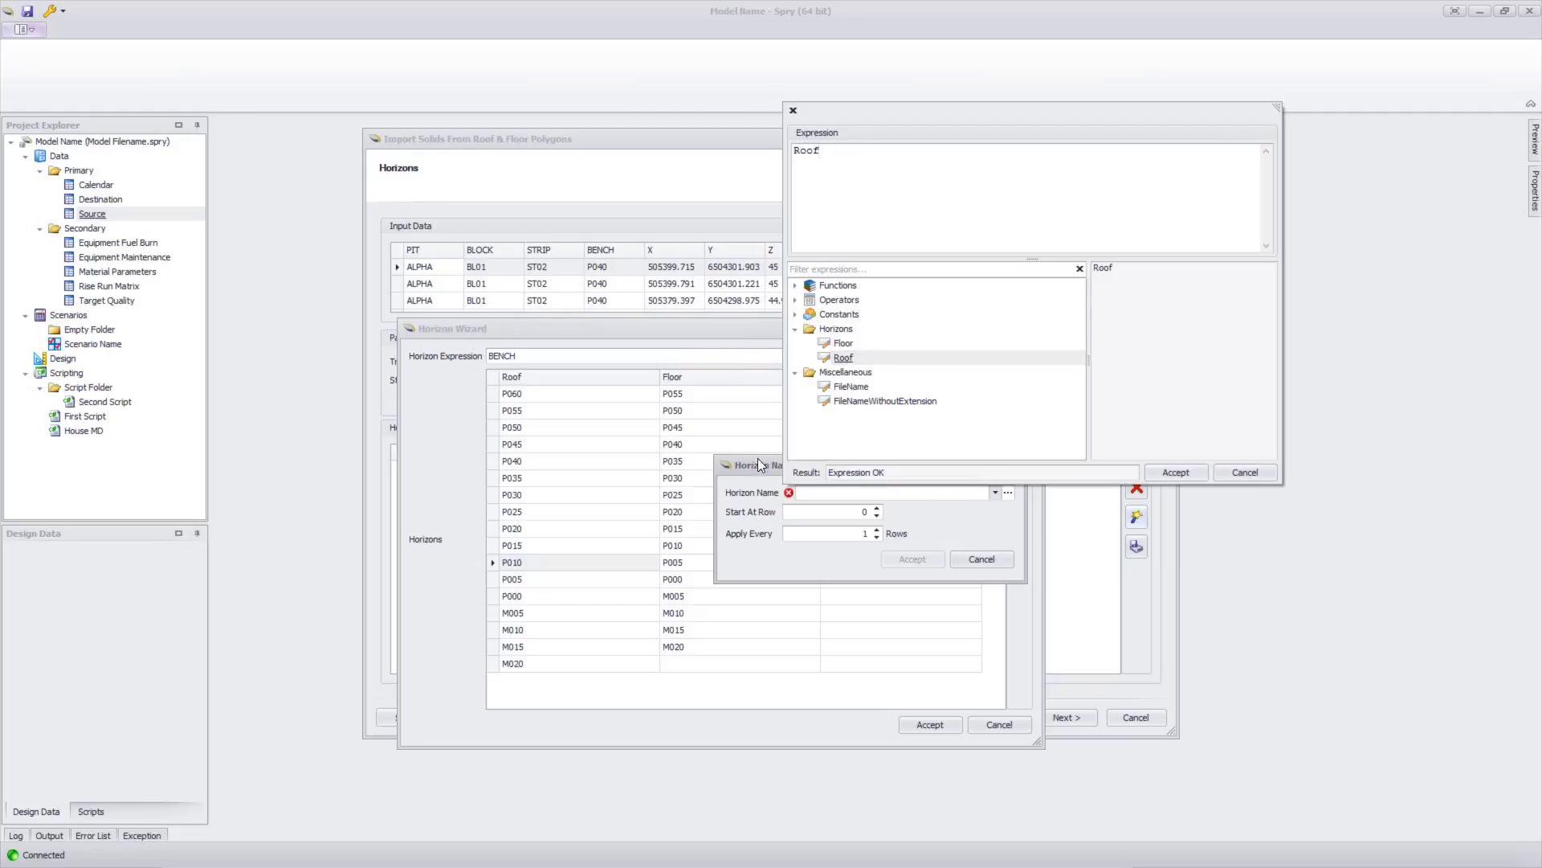
{"action": "key", "text": "Return"}
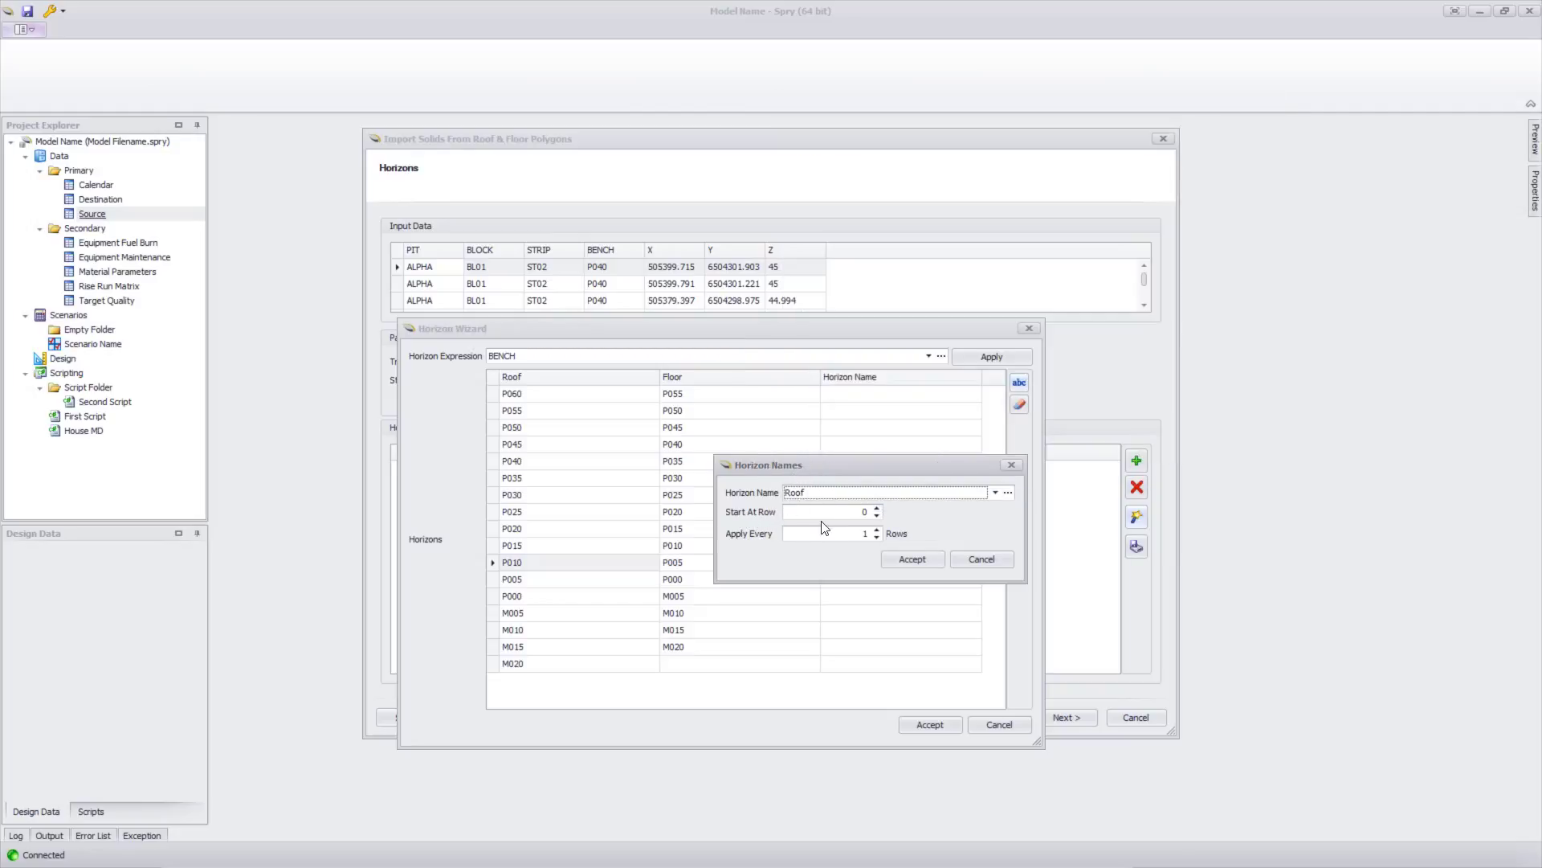
- Clear the Apply Every value and accept, naming the horizons P060 through M015
{"action": "left_click", "coordinate": [862, 531]}
{"action": "key", "text": "BackSpace"}
{"action": "left_click_drag", "start_coordinate": [844, 465], "coordinate": [810, 402]}
{"action": "left_click", "coordinate": [879, 497]}
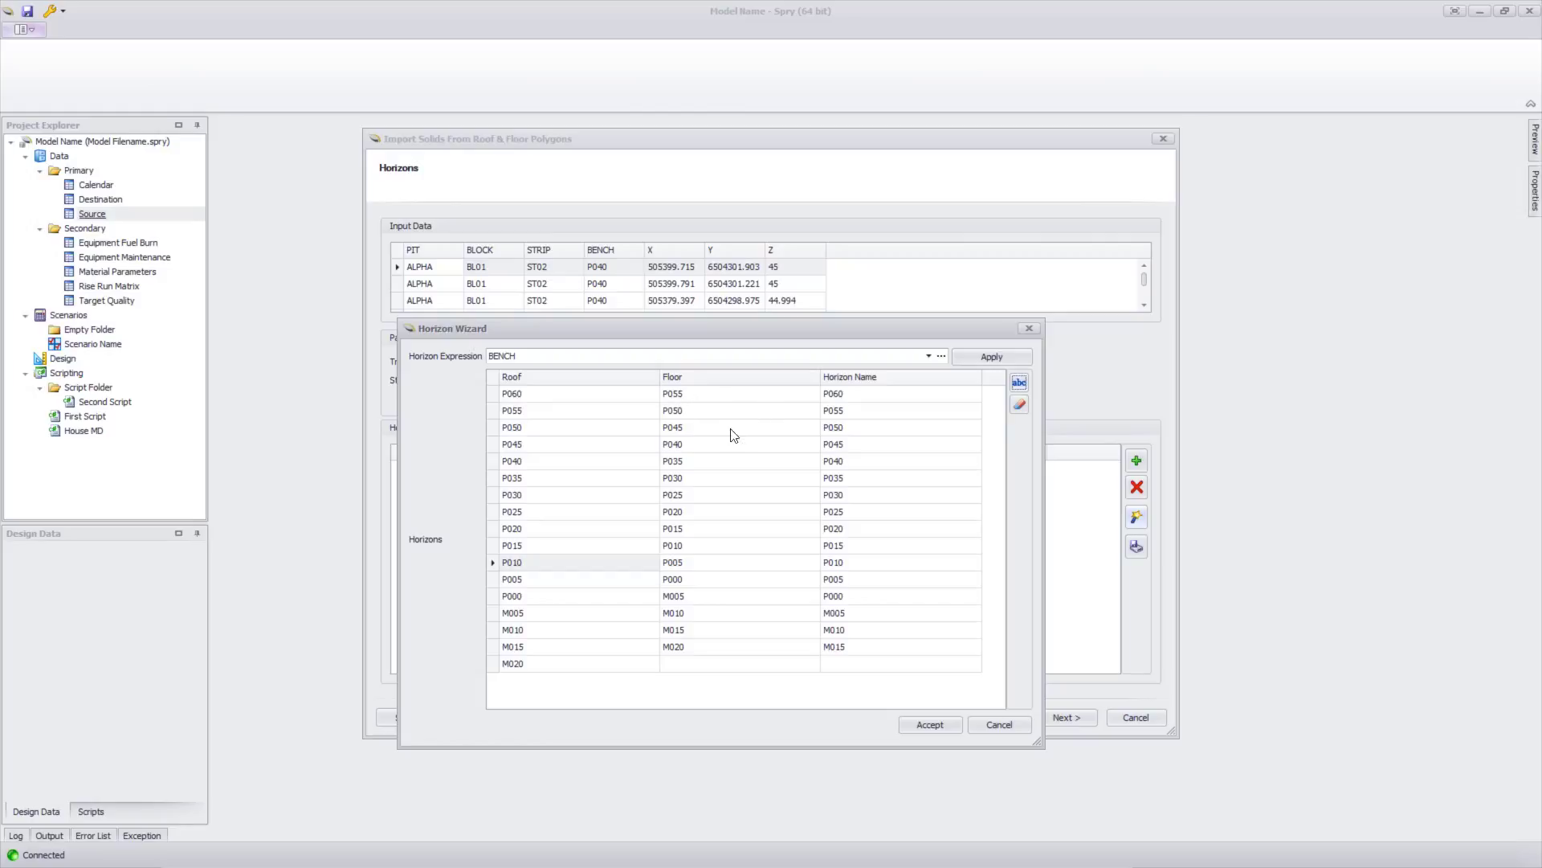
- Accept the 16 horizons P060–M015 with BENCH roof/floor expressions and advance to Import Options
{"action": "left_click", "coordinate": [932, 725]}
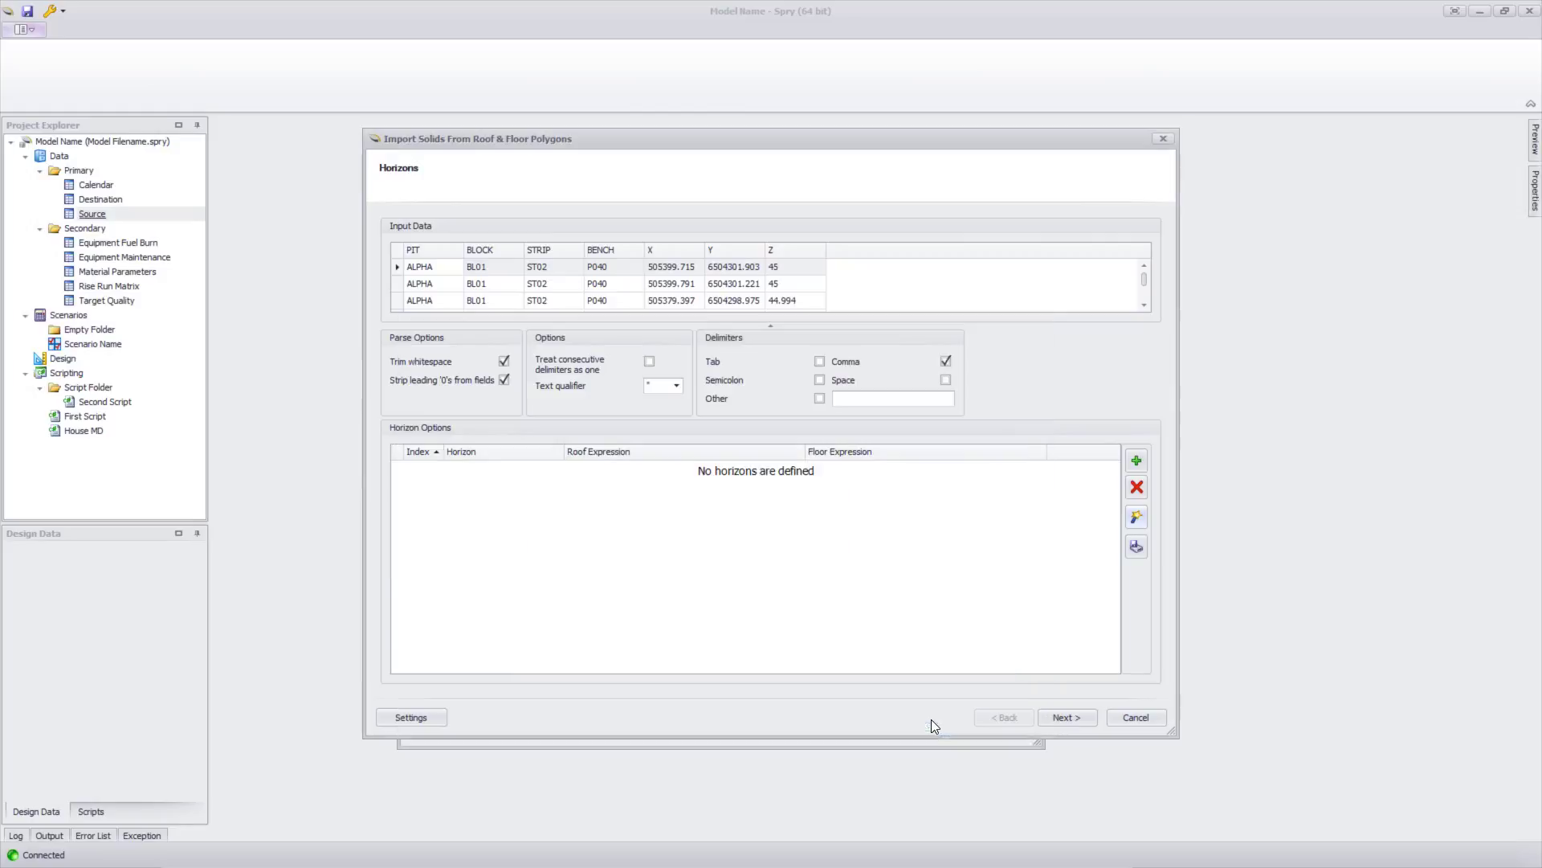
{"action": "left_click_drag", "start_coordinate": [647, 735], "coordinate": [627, 832]}
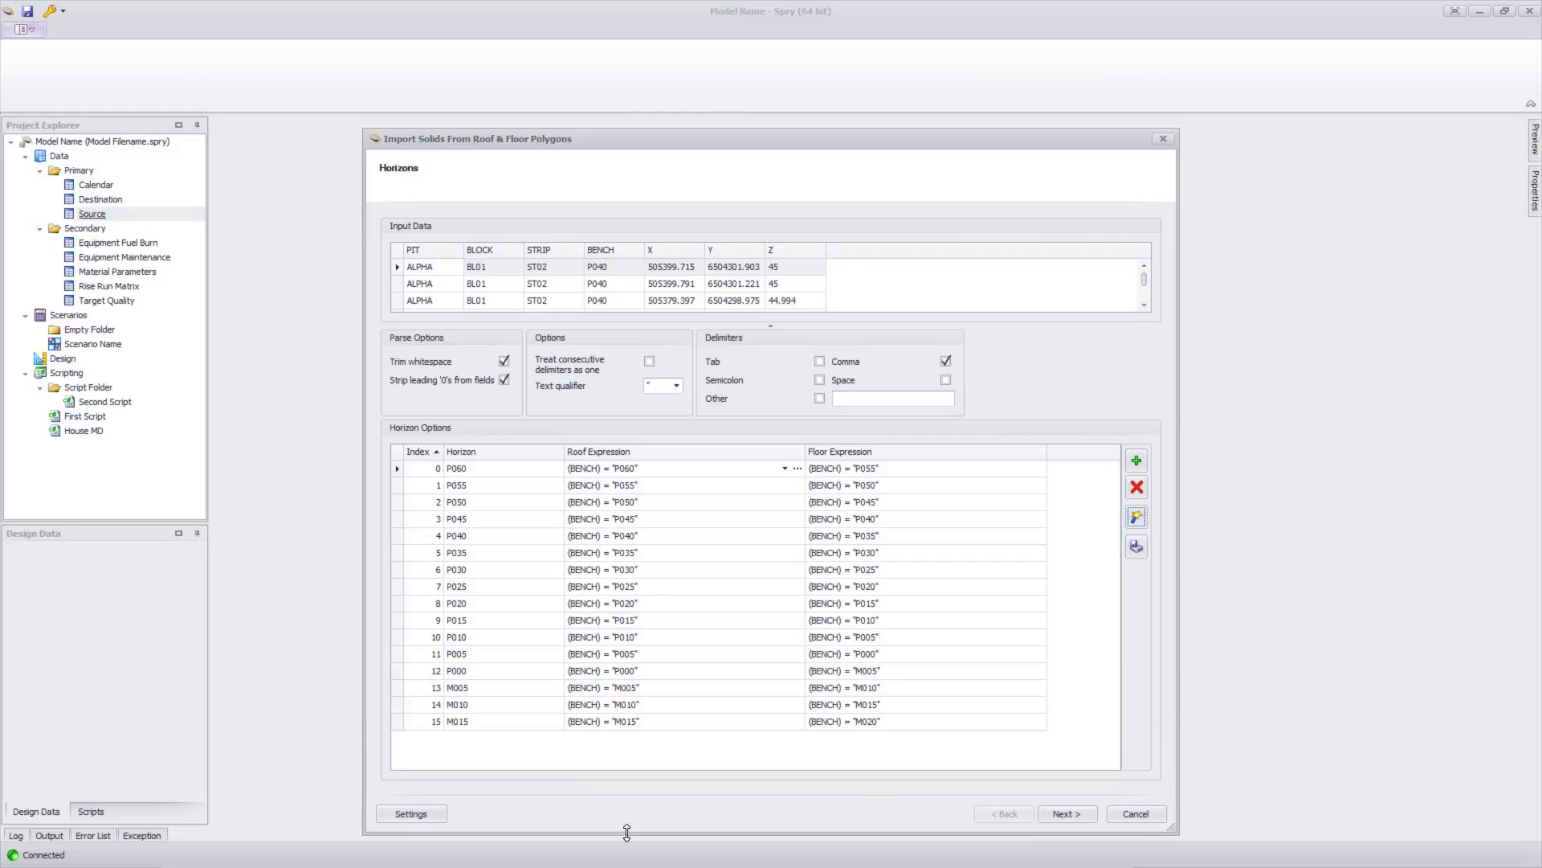
{"action": "left_click", "coordinate": [627, 470]}
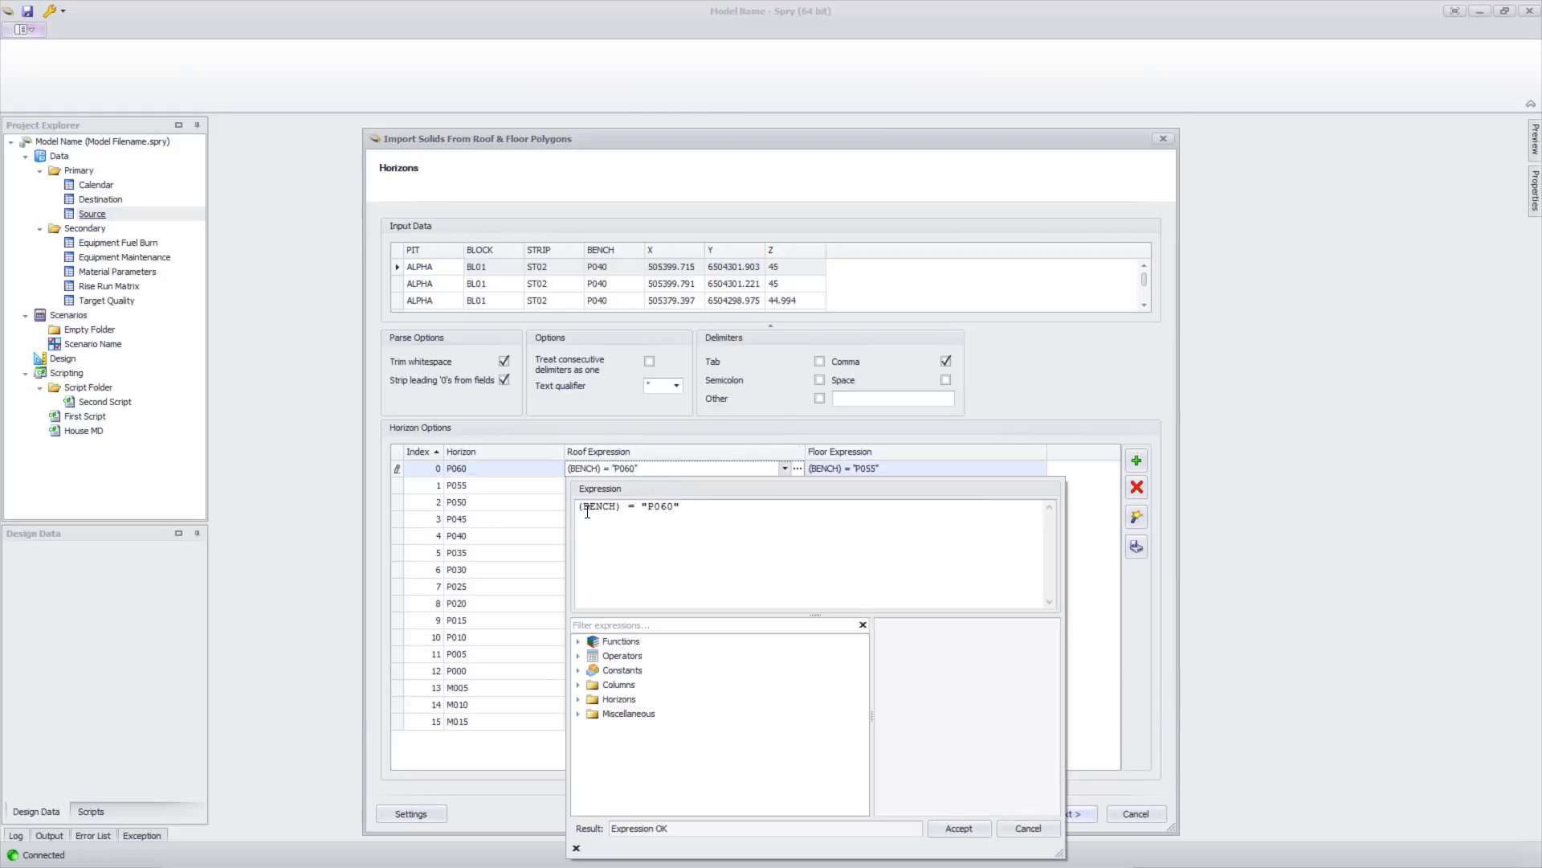
{"action": "key", "text": "Escape"}
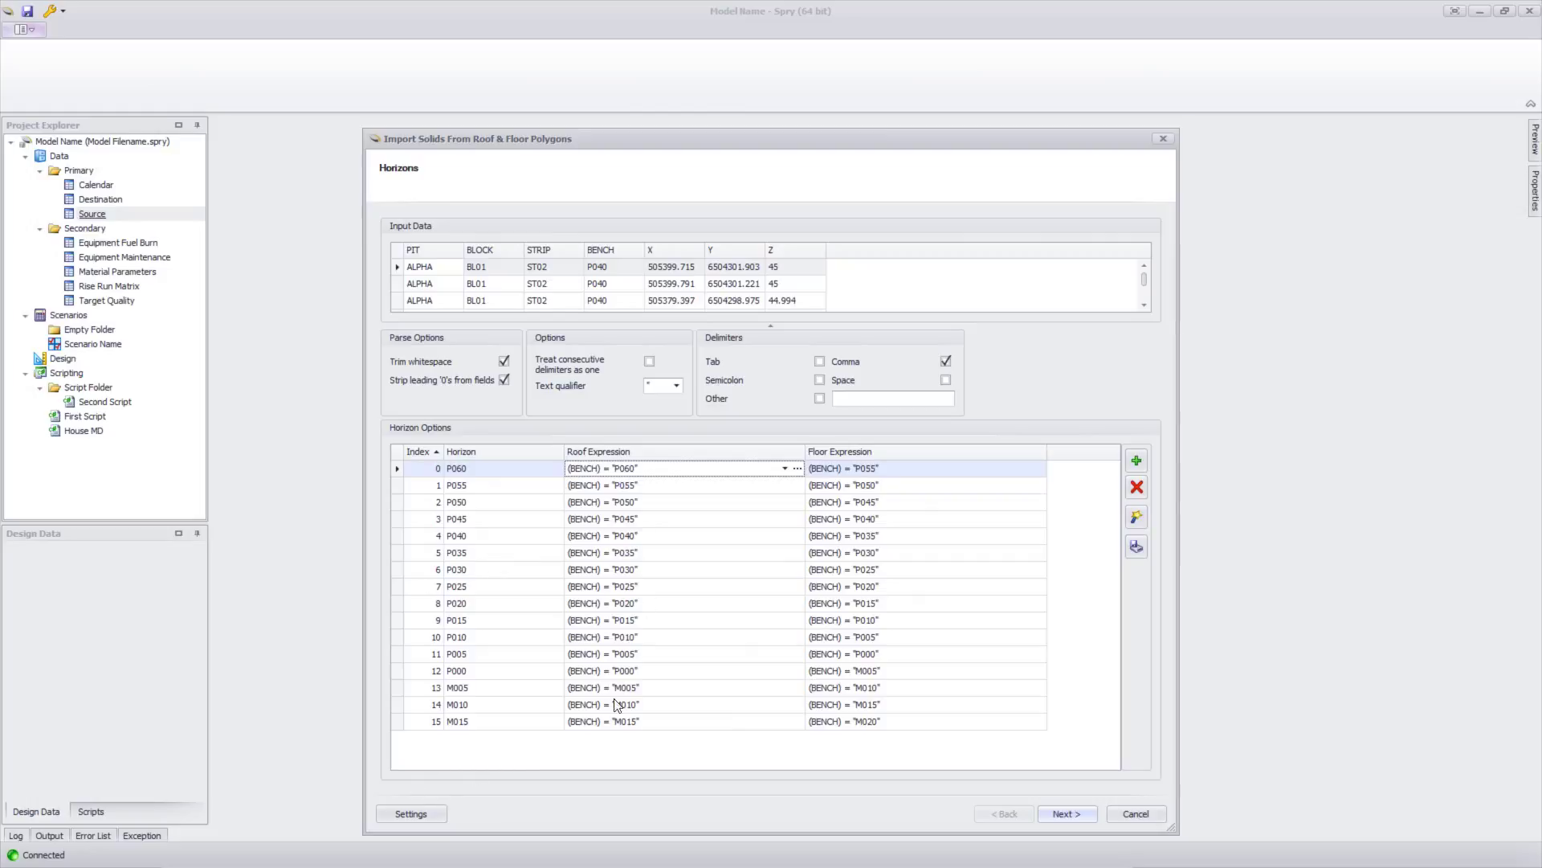
{"action": "left_click", "coordinate": [1082, 817]}
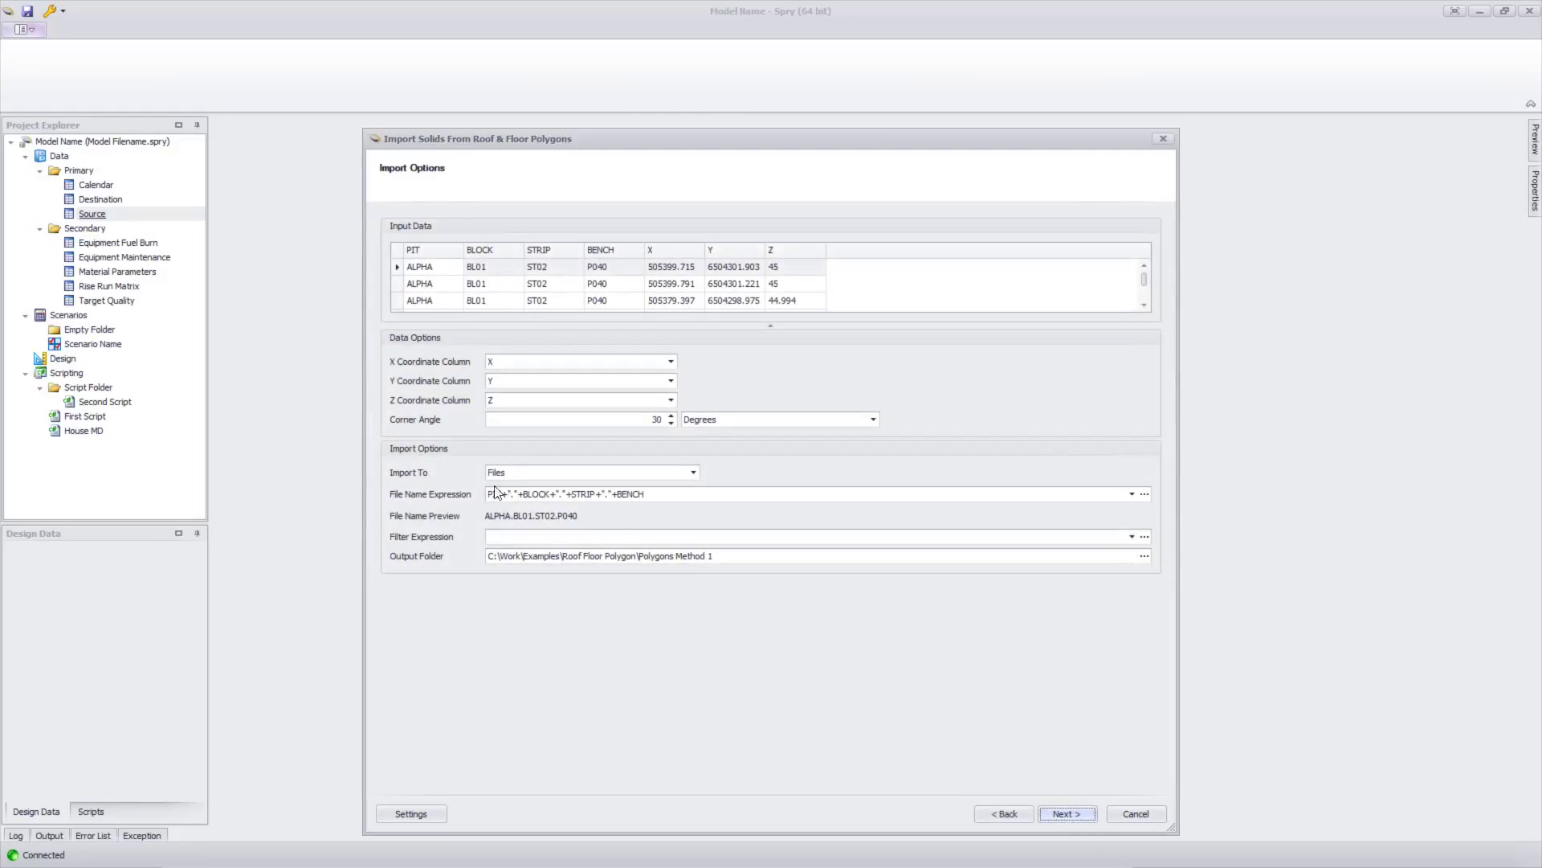
- Replace BENCH with Horizons > Horizon in the file name expression, previewing ALPHA.BL01.ST02.P060
{"action": "left_click", "coordinate": [643, 493]}
{"action": "double_click", "coordinate": [693, 154]}
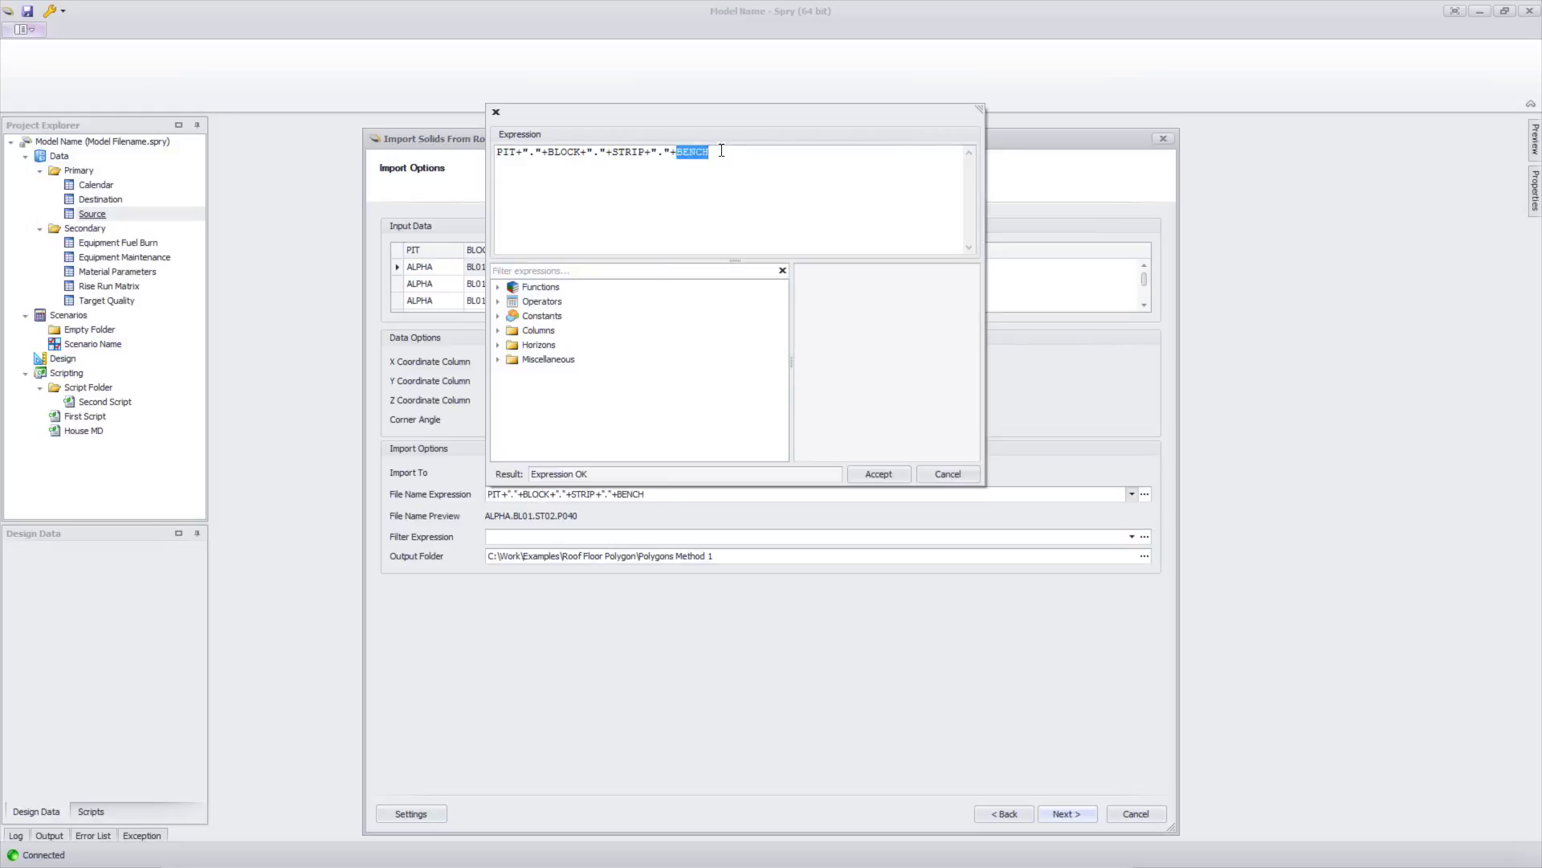
{"action": "left_click", "coordinate": [499, 345]}
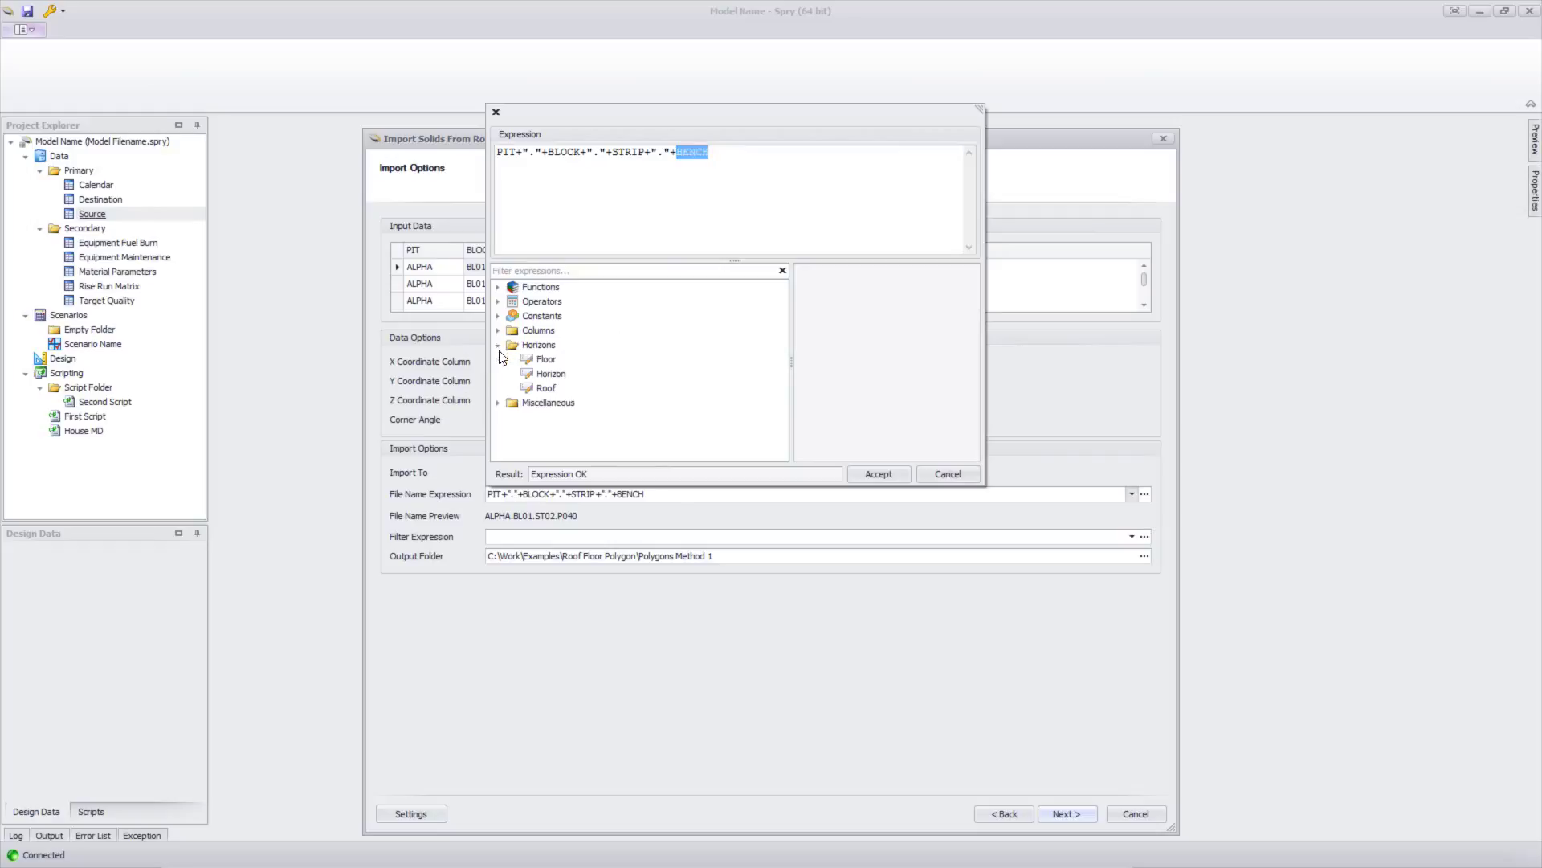
{"action": "double_click", "coordinate": [555, 375]}
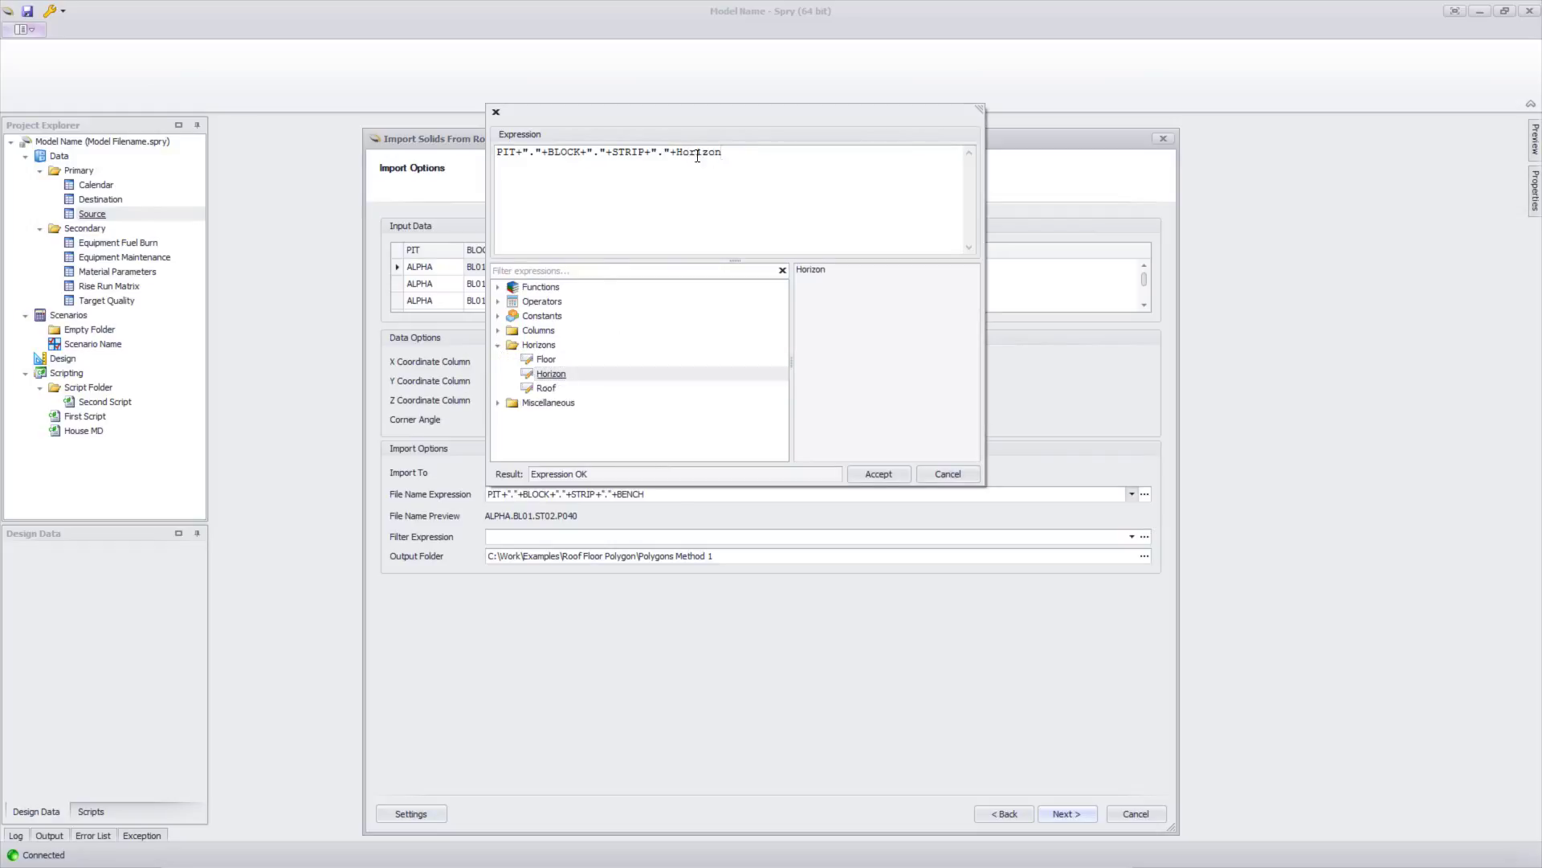
{"action": "key", "text": "Return"}
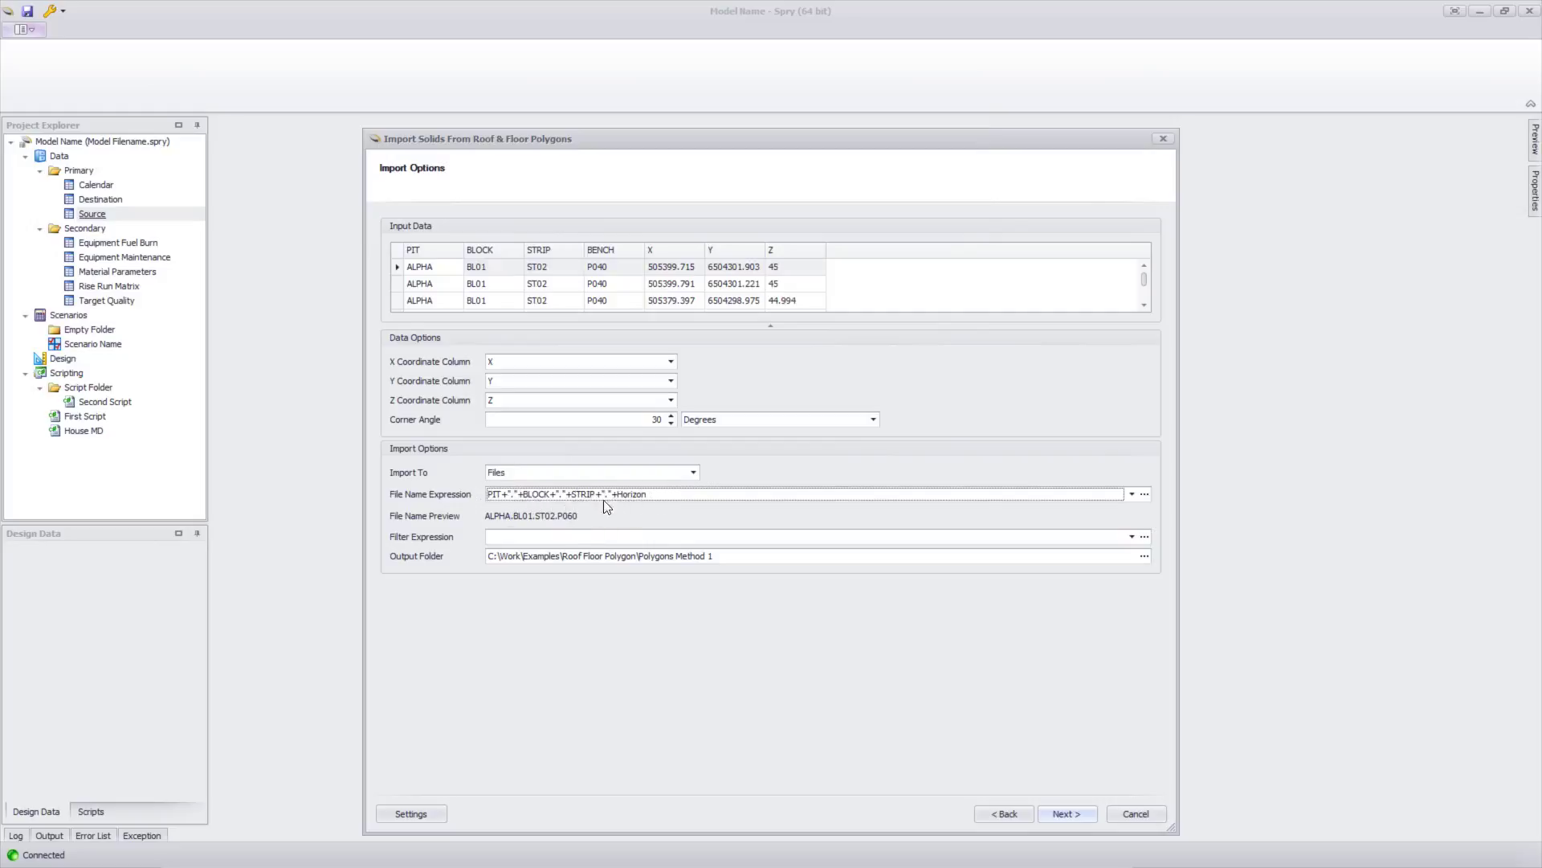
{"action": "double_click", "coordinate": [625, 497]}
{"action": "key", "text": "Escape"}
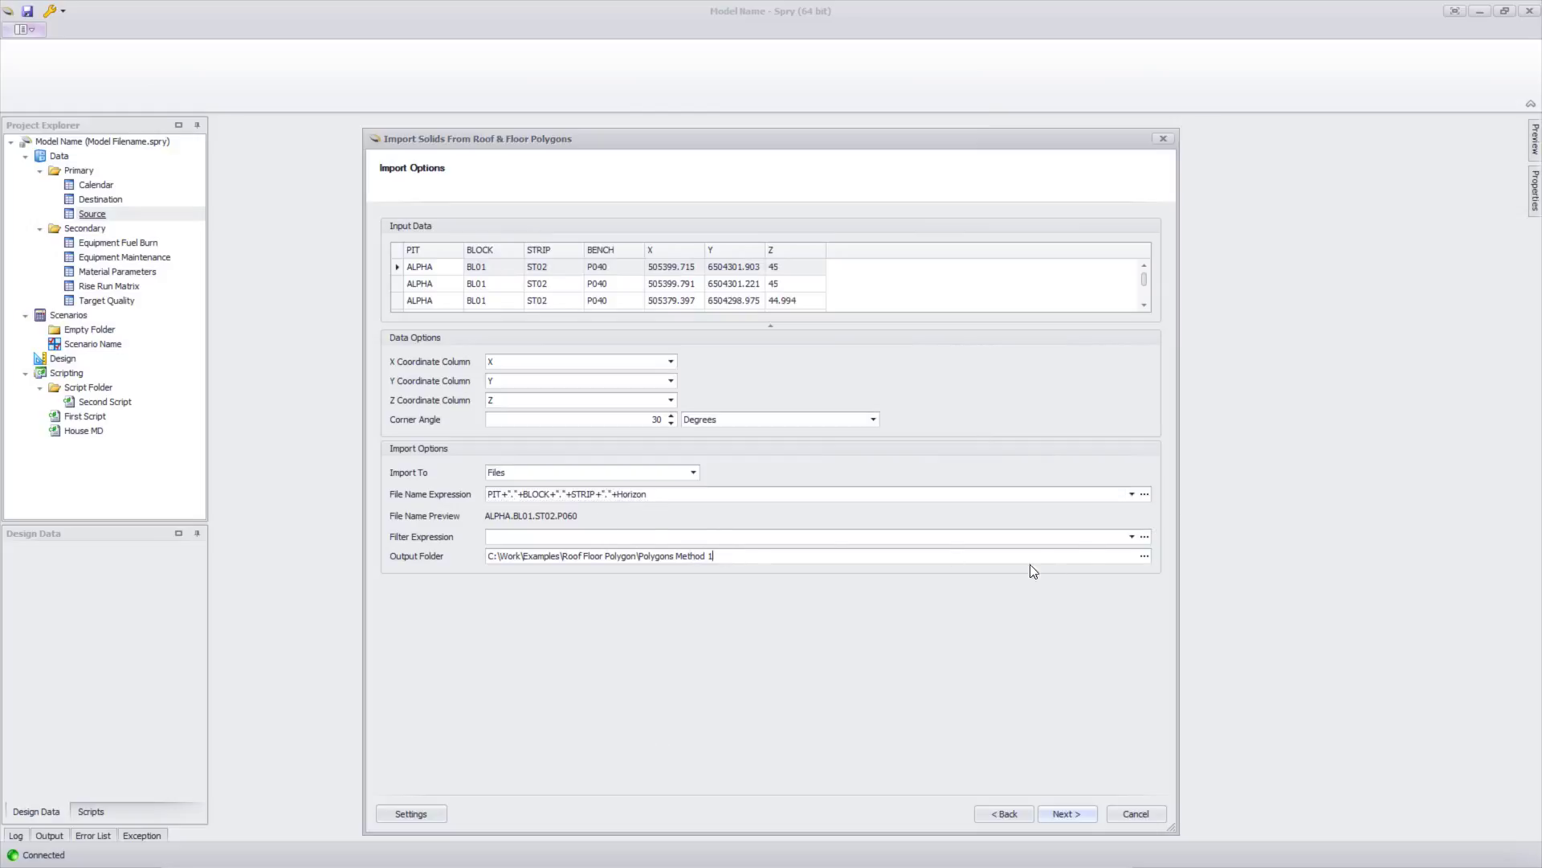
{"action": "left_click", "coordinate": [1145, 556]}
- Create a 'Polygons Method 2' folder inside Examples > Roof Floor Polygon and select it as output
{"action": "left_click", "coordinate": [691, 189]}
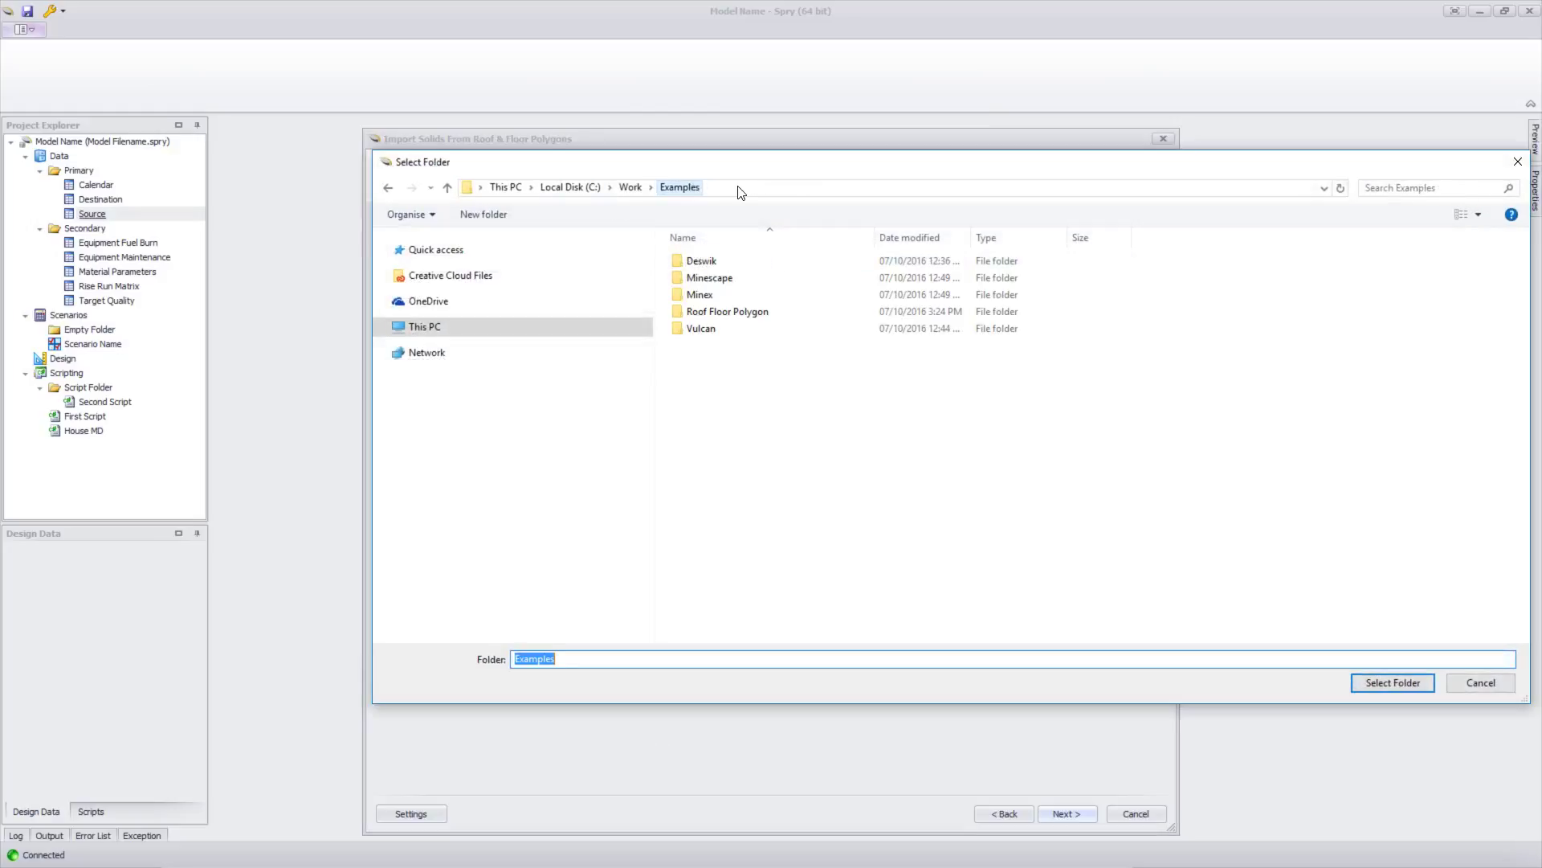
{"action": "double_click", "coordinate": [750, 317]}
{"action": "right_click", "coordinate": [750, 316]}
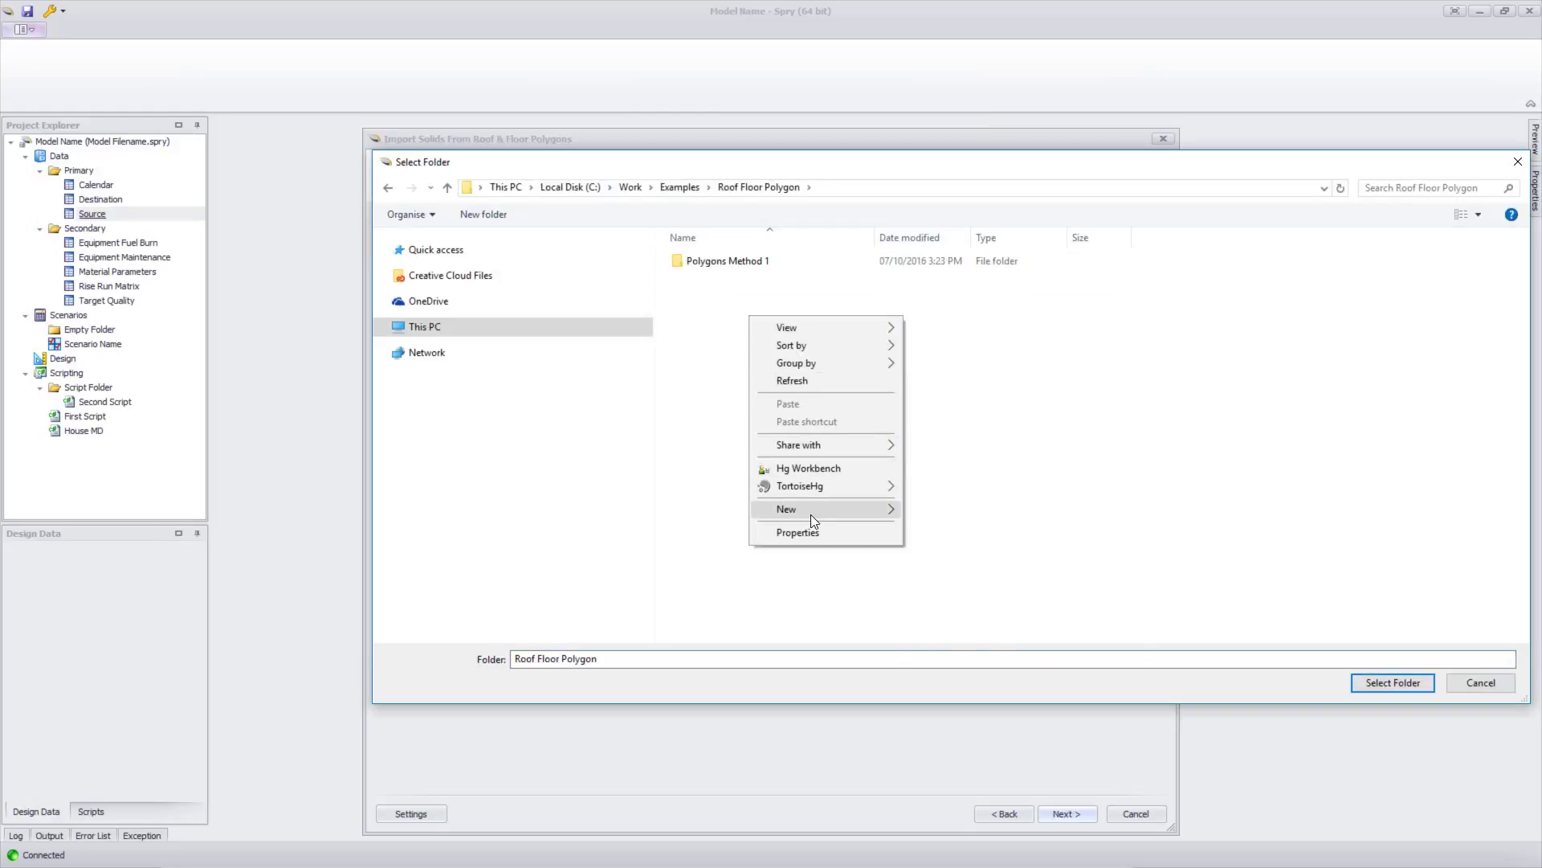
{"action": "mouse_move", "coordinate": [811, 514]}
{"action": "left_click", "coordinate": [957, 509]}
{"action": "type", "text": "Pol"}
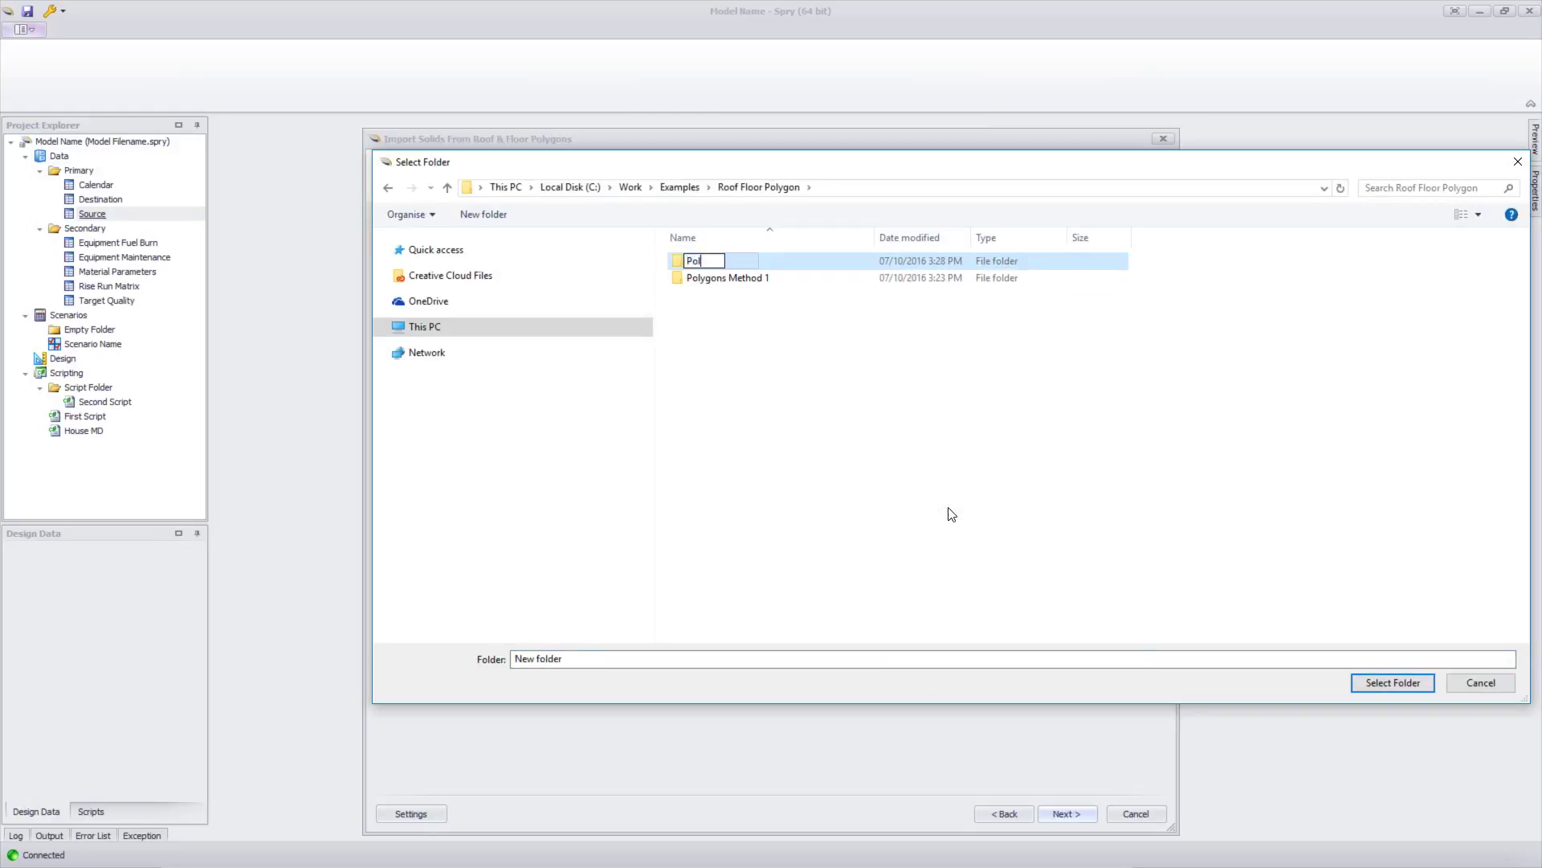
{"action": "type", "text": "ygons Method 2"}
{"action": "key", "text": "Return"}
{"action": "double_click", "coordinate": [786, 280]}
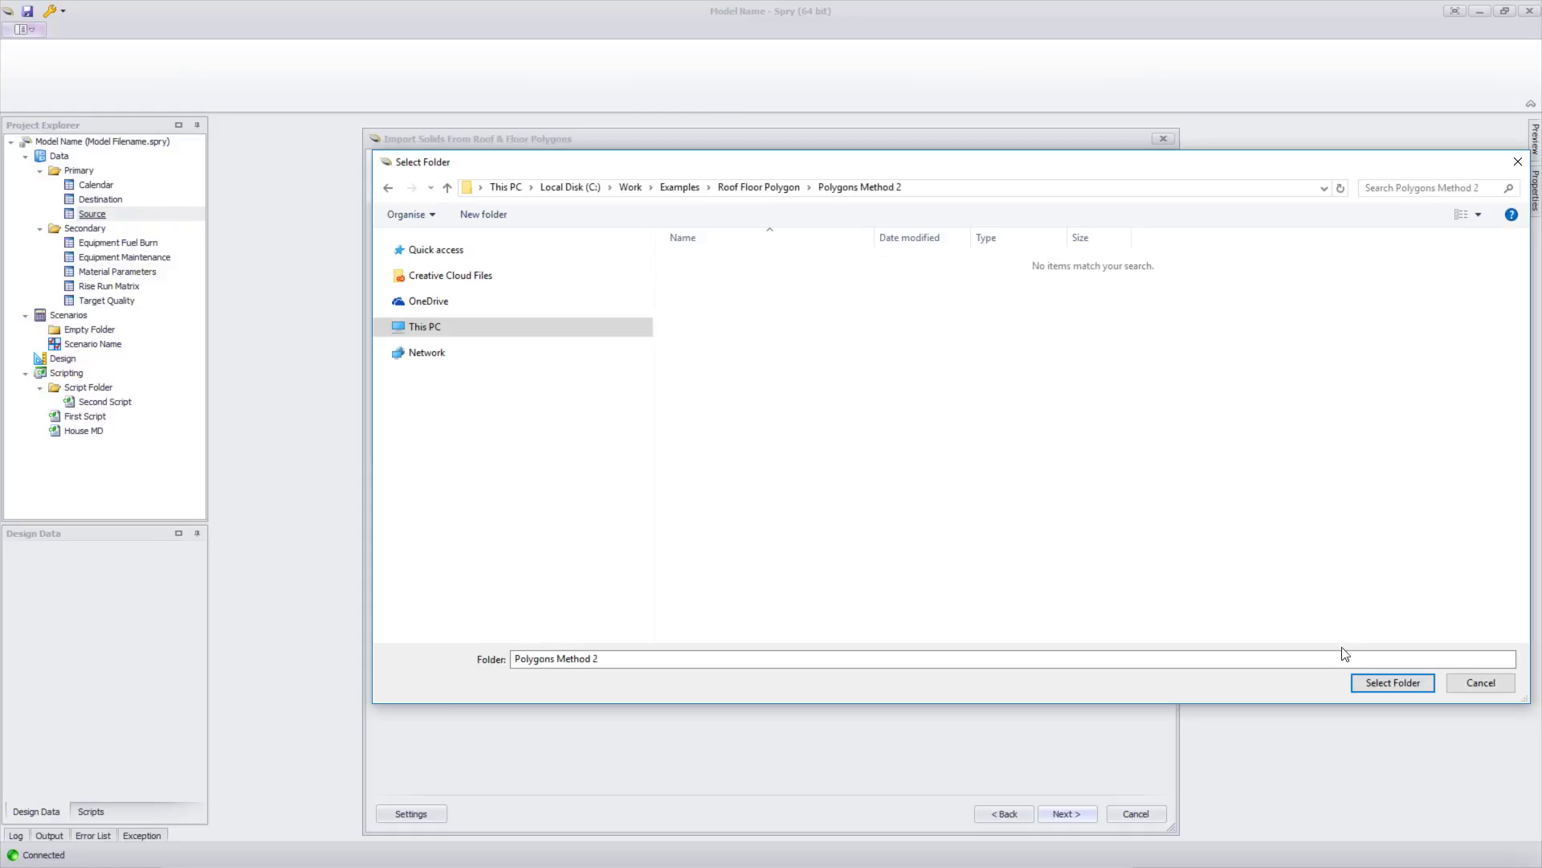
{"action": "left_click", "coordinate": [1380, 682]}
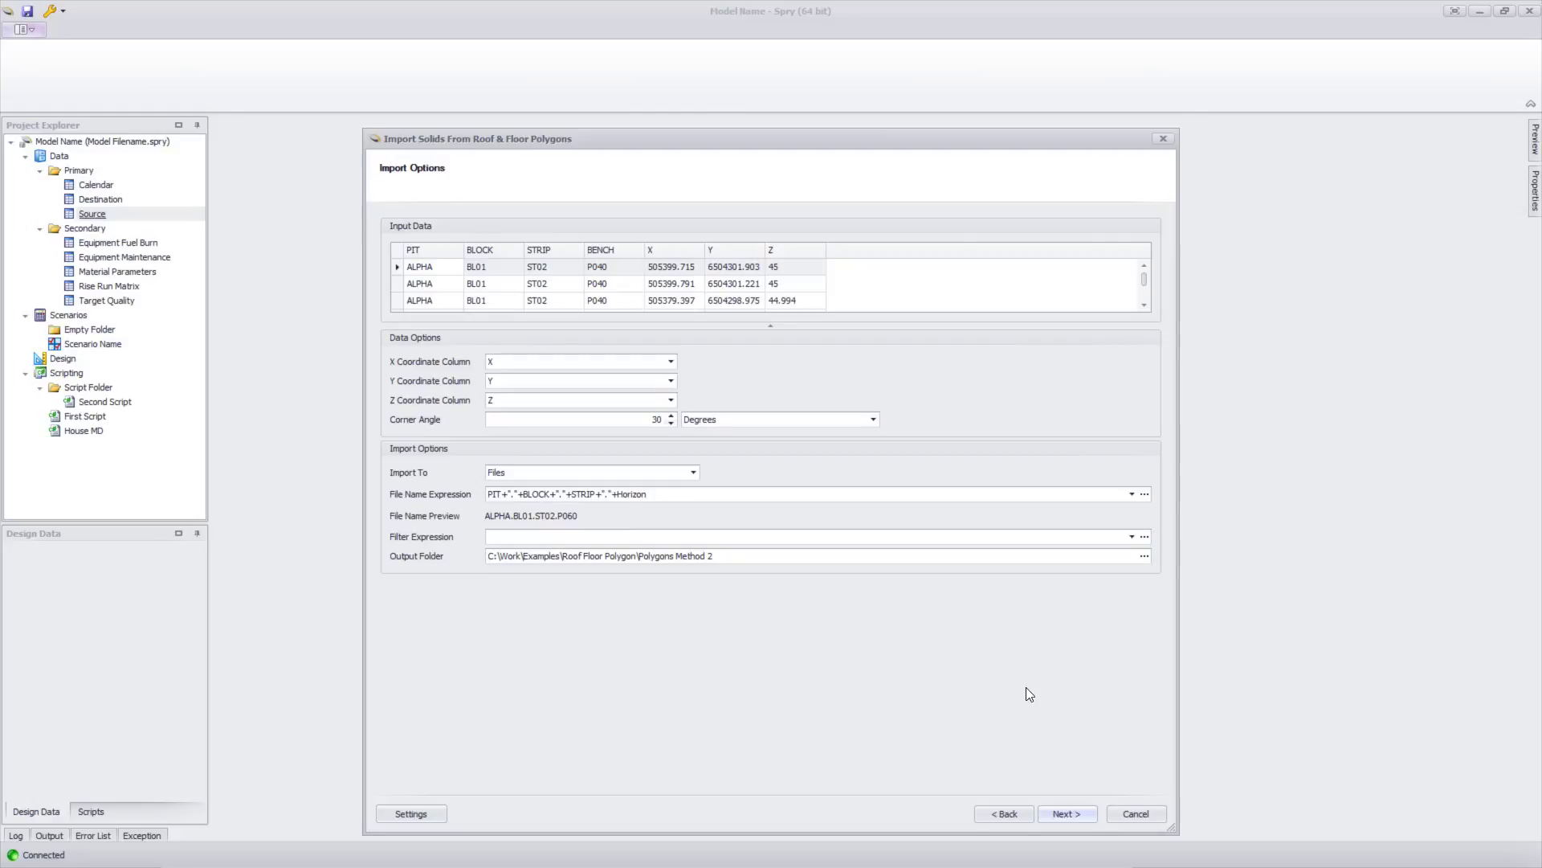
- Run the import to save 1327 solid files, then finish and close the wizard
{"action": "left_click", "coordinate": [1089, 815]}
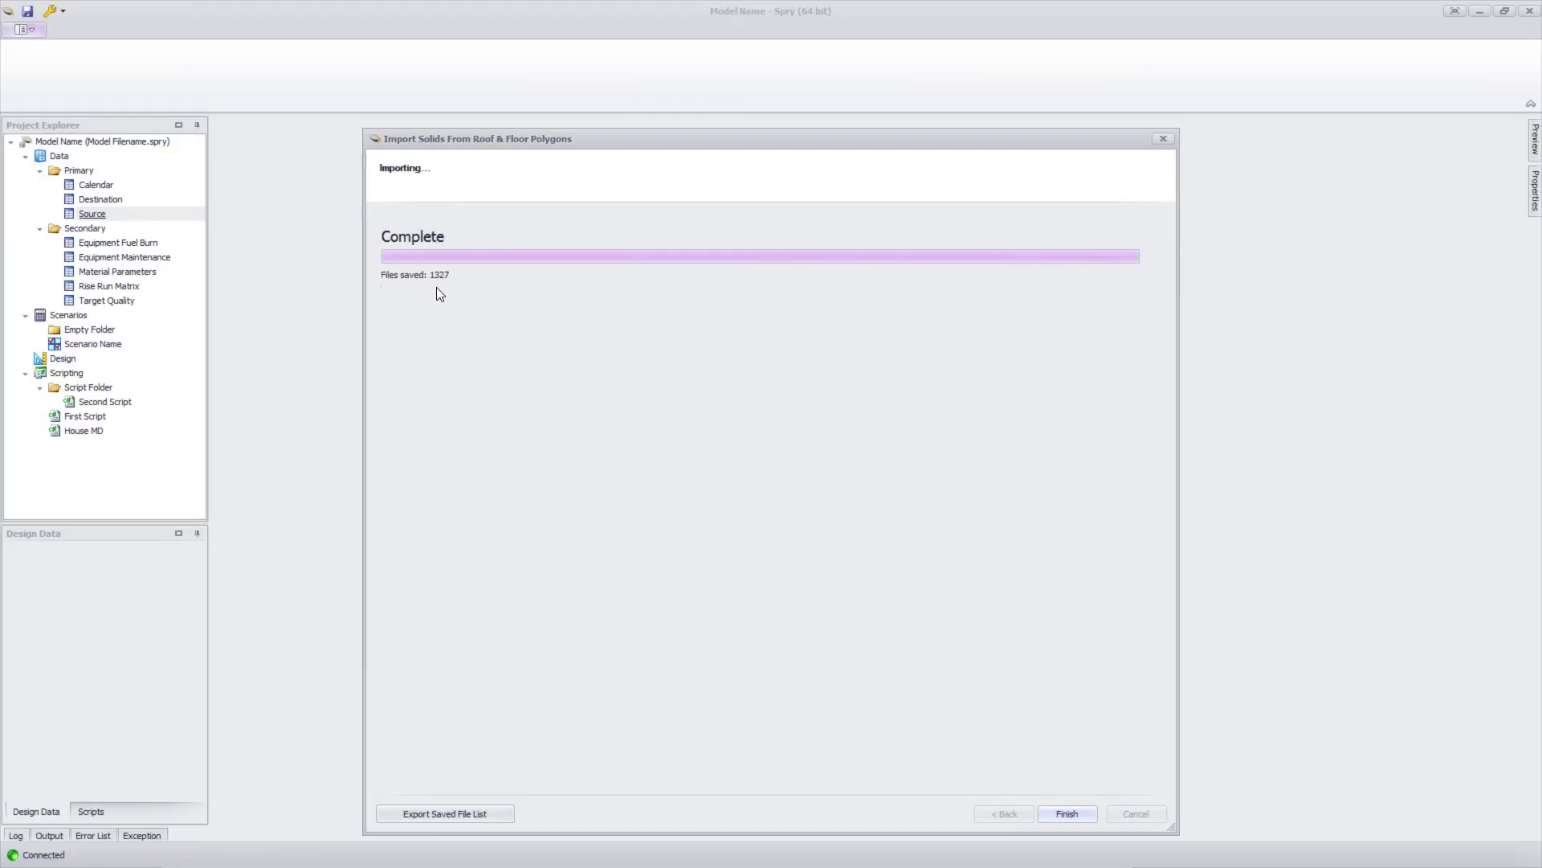
{"action": "left_click", "coordinate": [1065, 814]}
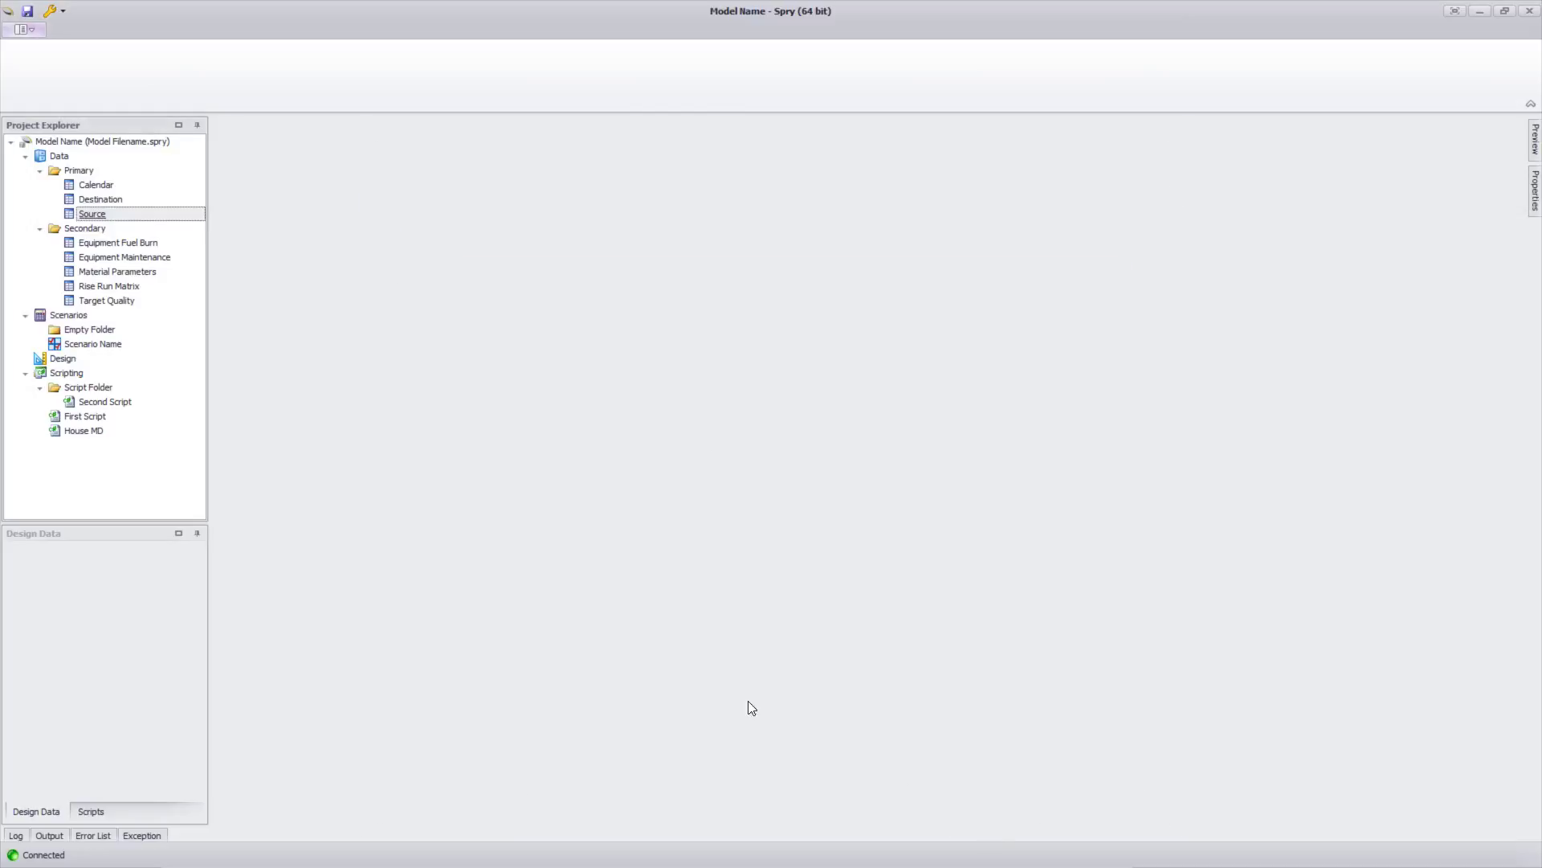